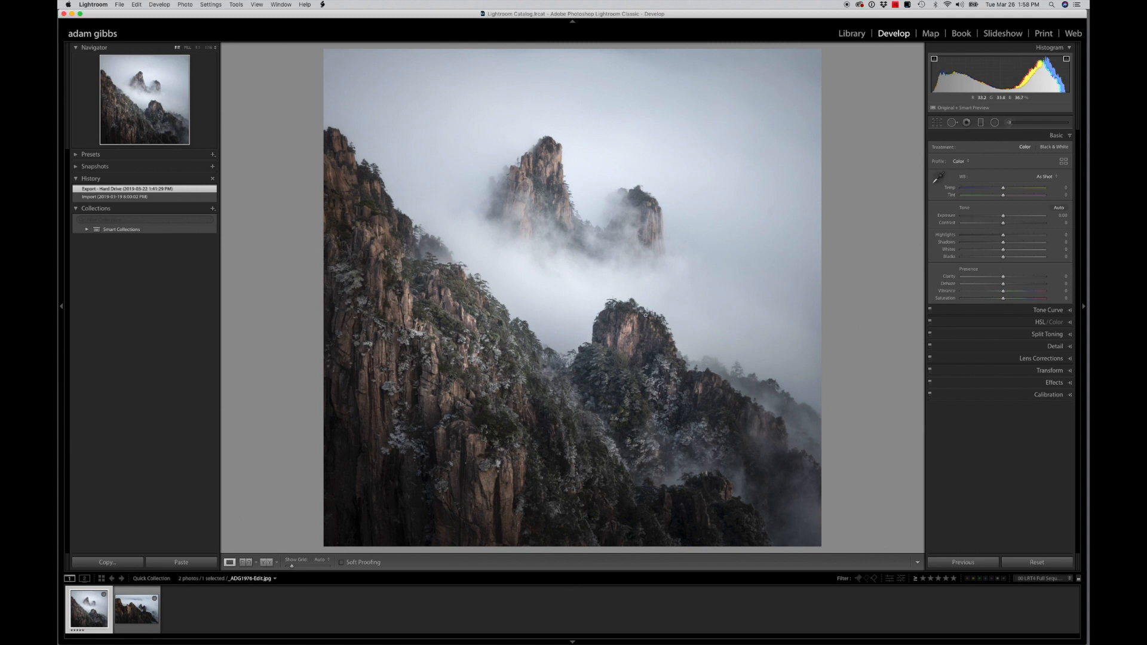
Open the _ADG1979.NEF photo and turn on Remove Chromatic Aberration, switching the lens profile corrections on and back off to compare
left_click(135, 609)
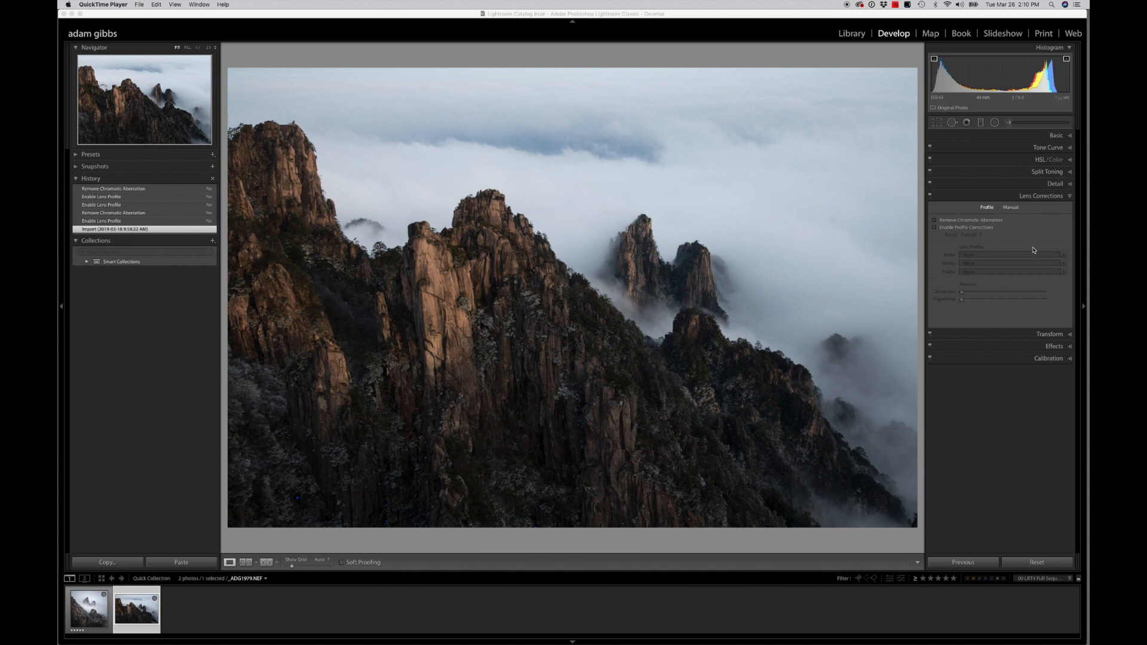
left_click(935, 221)
left_click(934, 228)
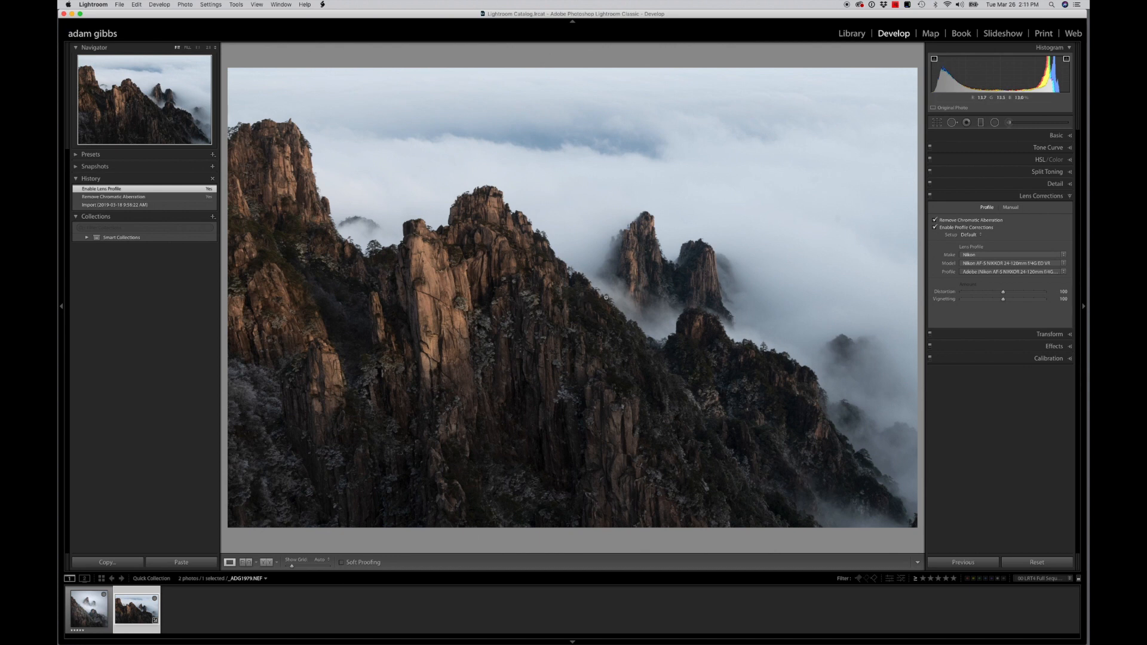
left_click(935, 228)
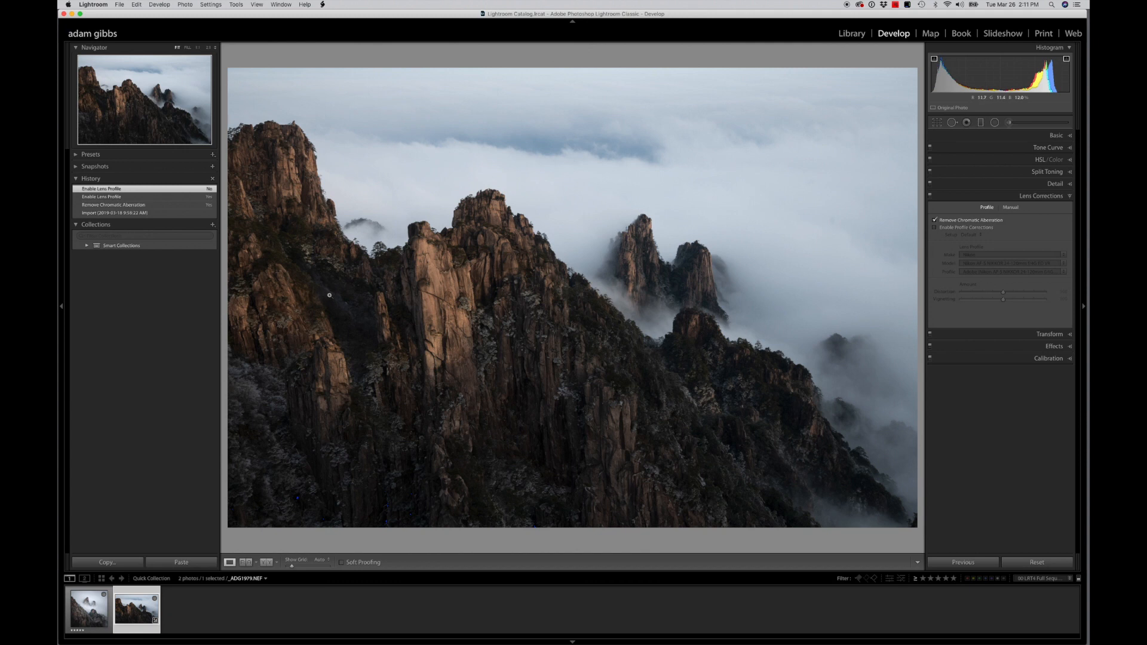
Inspect the cliff, rock and tree edges against the sky at close magnification with chromatic aberration removal on
left_click(319, 218)
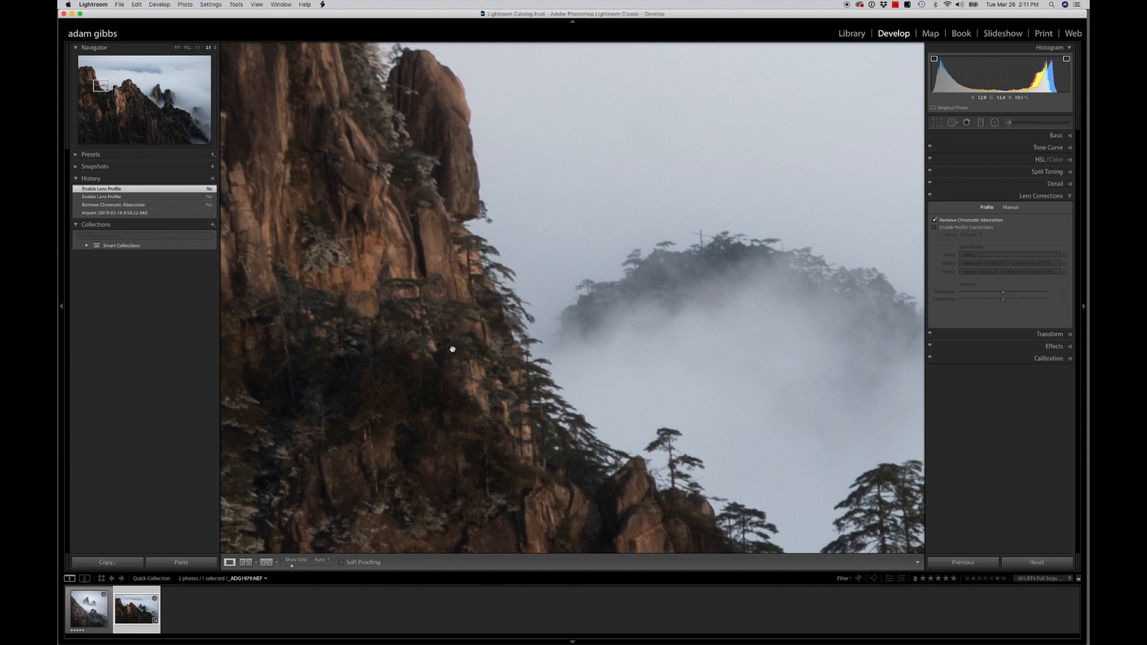
left_click_drag(418, 279, 487, 402)
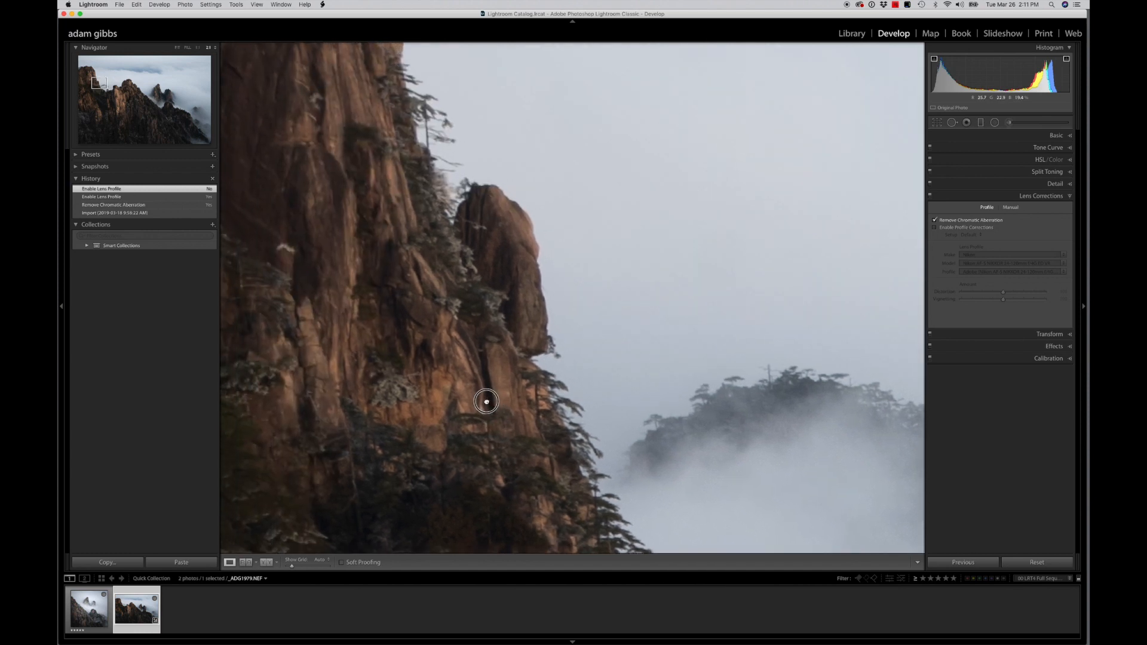
left_click(198, 47)
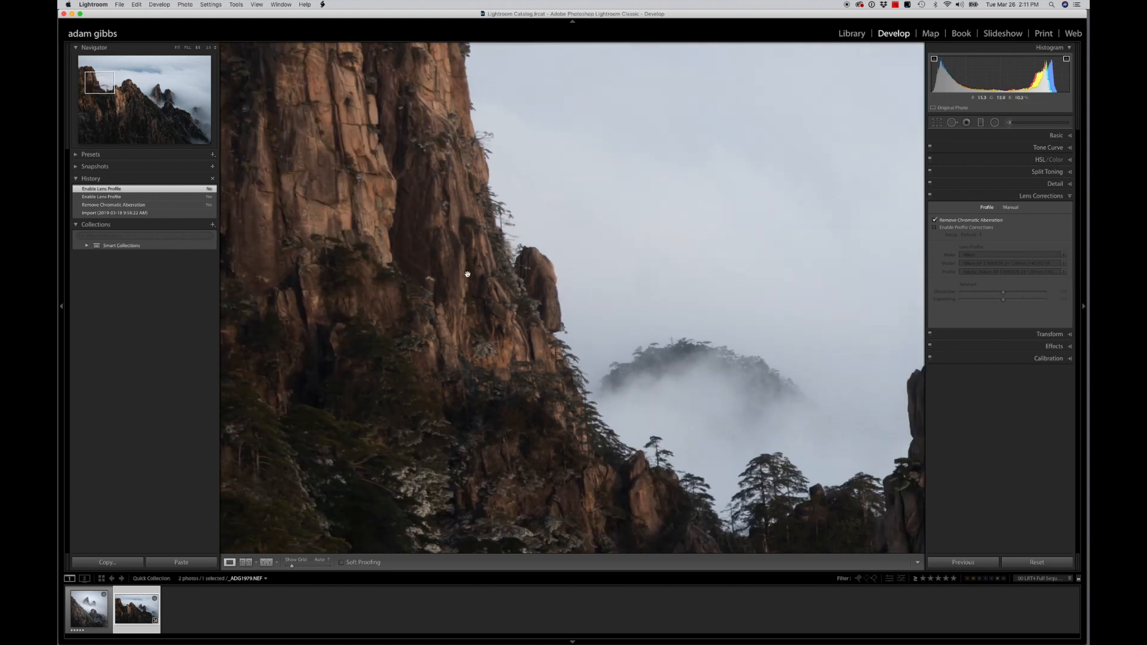
left_click_drag(446, 222, 495, 375)
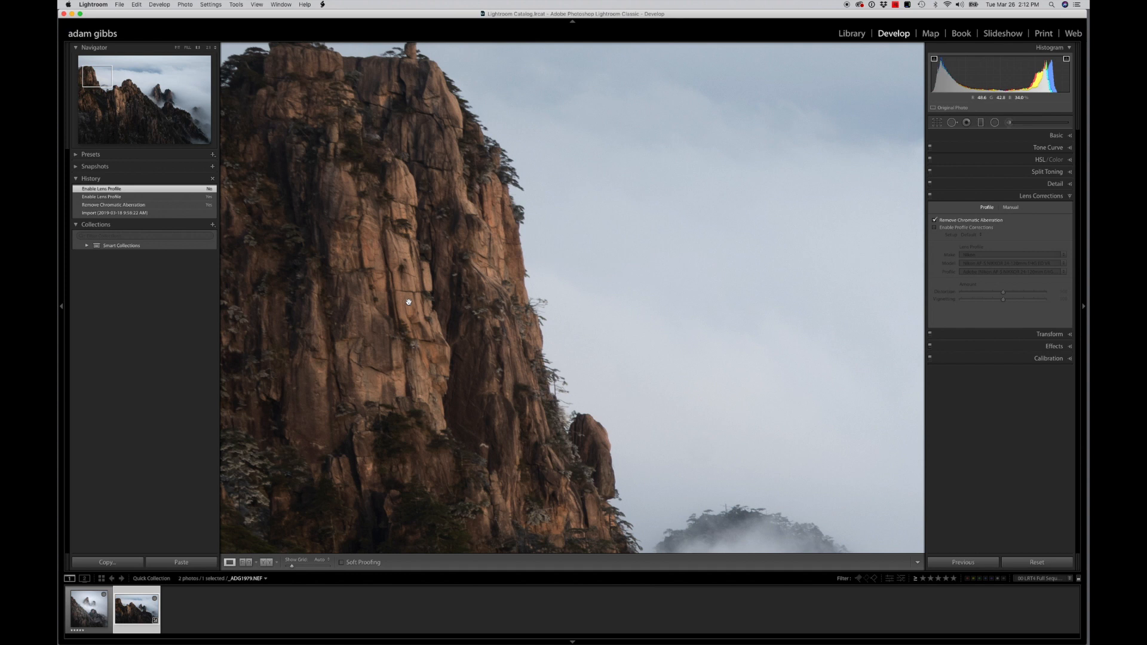
left_click_drag(440, 267, 438, 358)
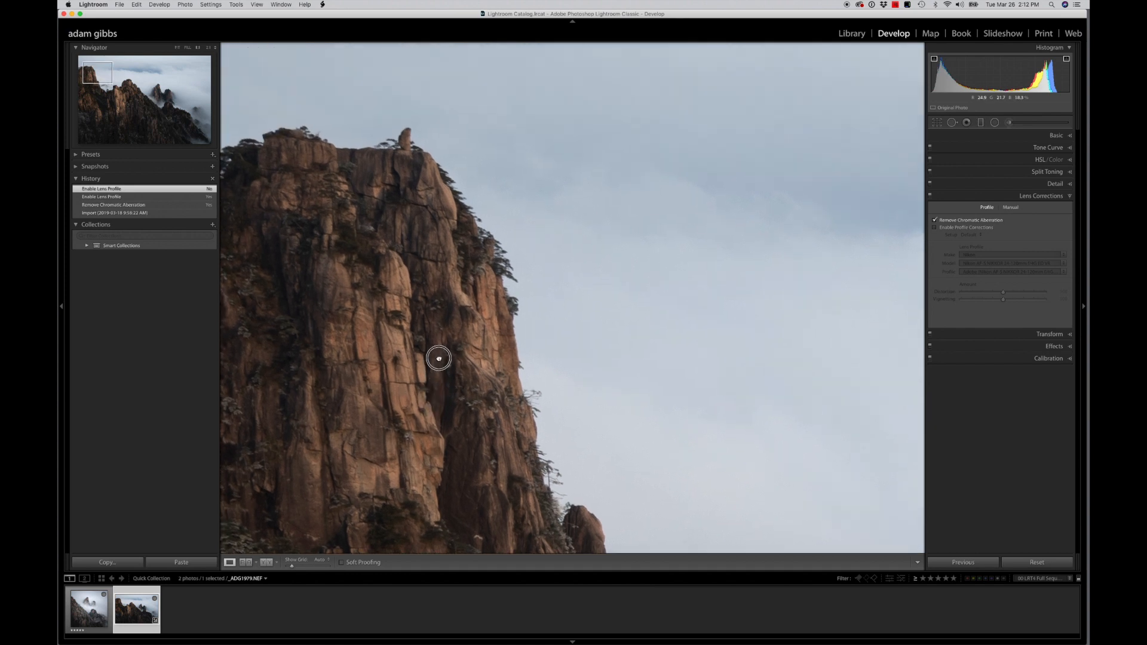
left_click_drag(391, 309, 504, 379)
left_click_drag(440, 358, 379, 353)
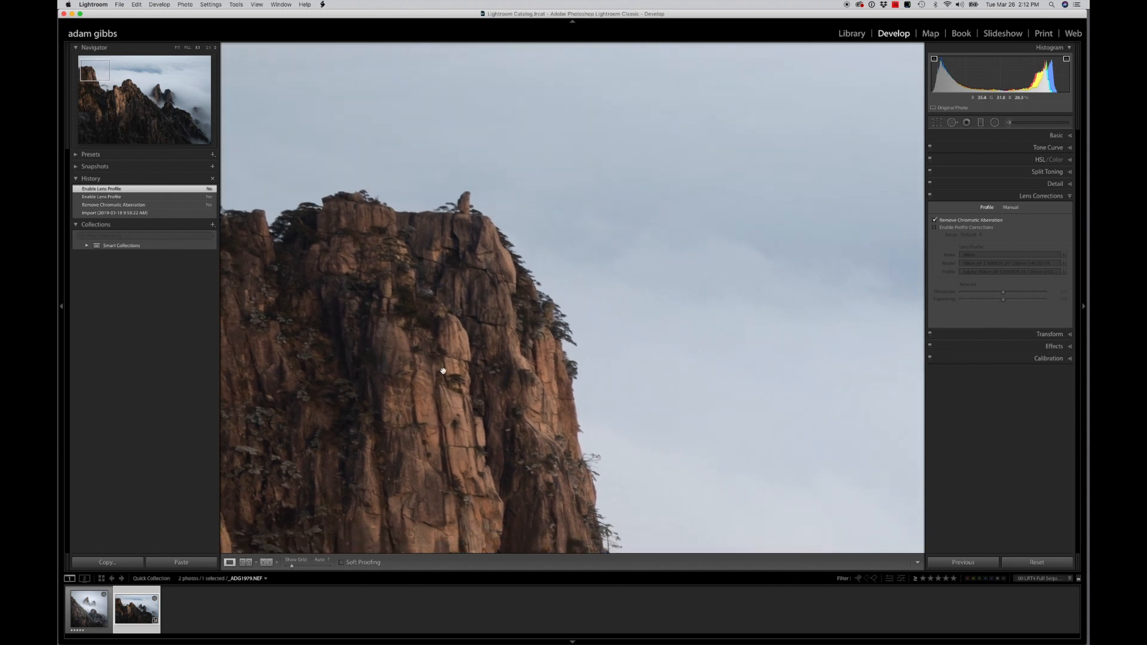
left_click_drag(442, 370, 369, 308)
left_click_drag(463, 482, 383, 334)
left_click_drag(452, 441, 355, 330)
left_click_drag(429, 433, 296, 362)
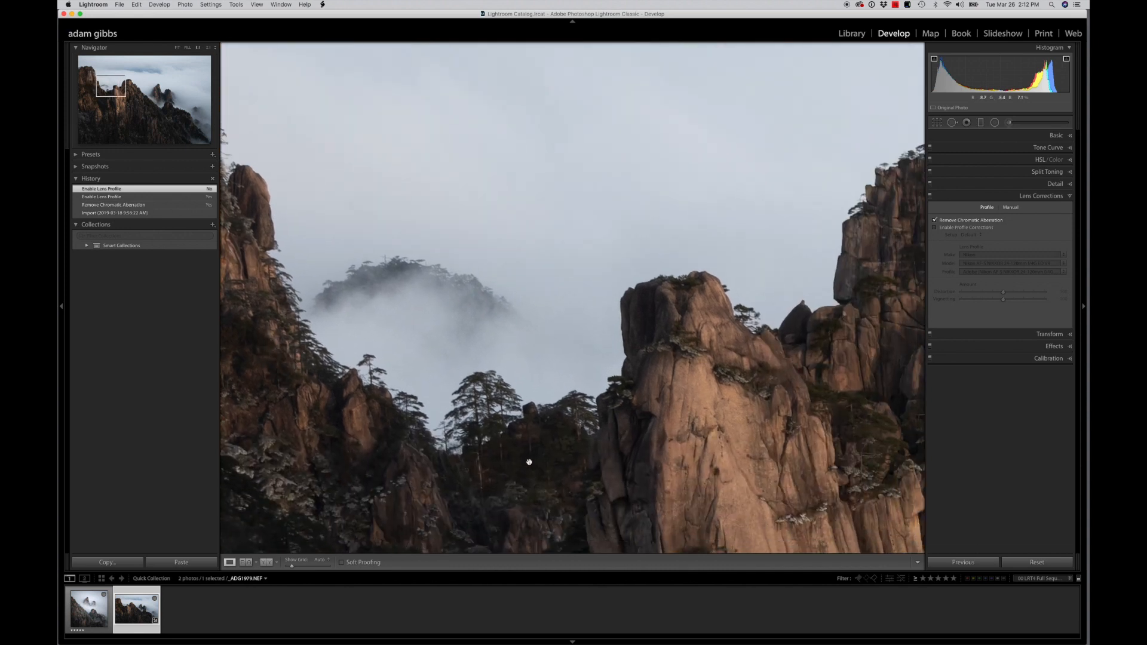
left_click_drag(529, 462, 437, 463)
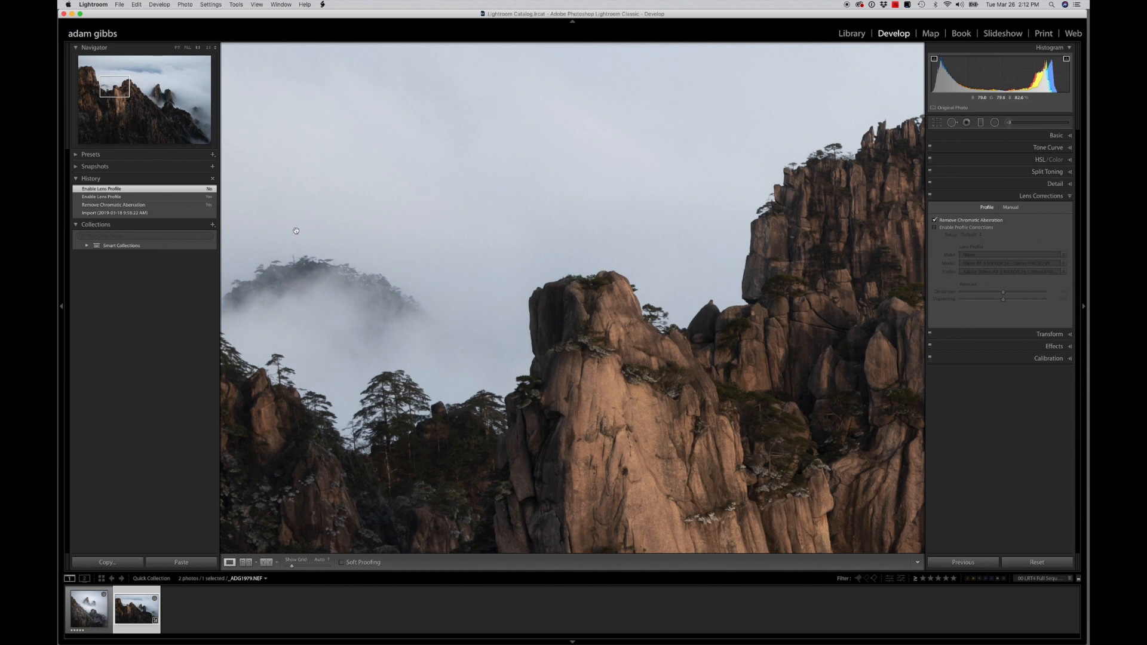
left_click_drag(785, 268, 639, 276)
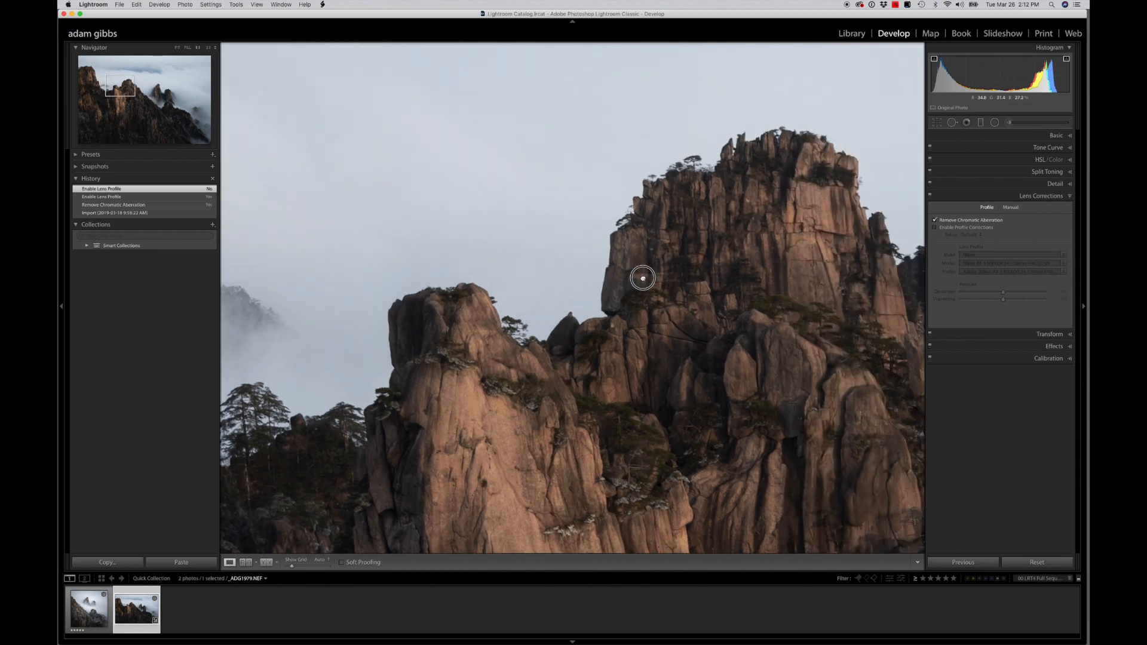
left_click(209, 49)
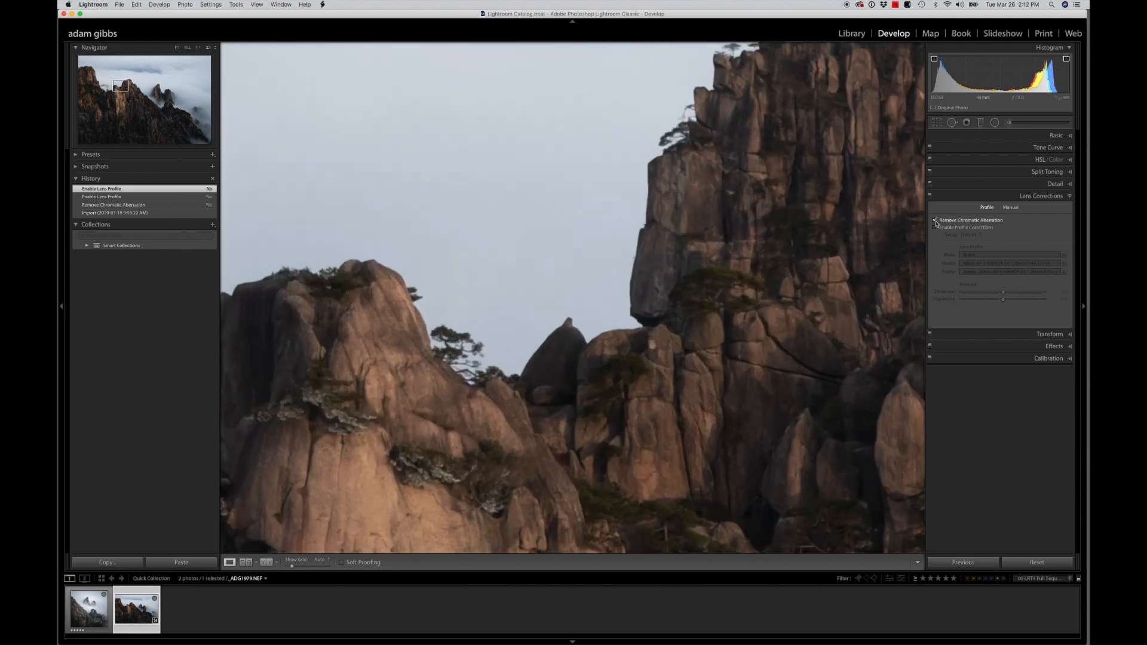
Turn off chromatic aberration removal and examine the magnified rock and tree edges along the ridge for colour fringing
left_click(935, 221)
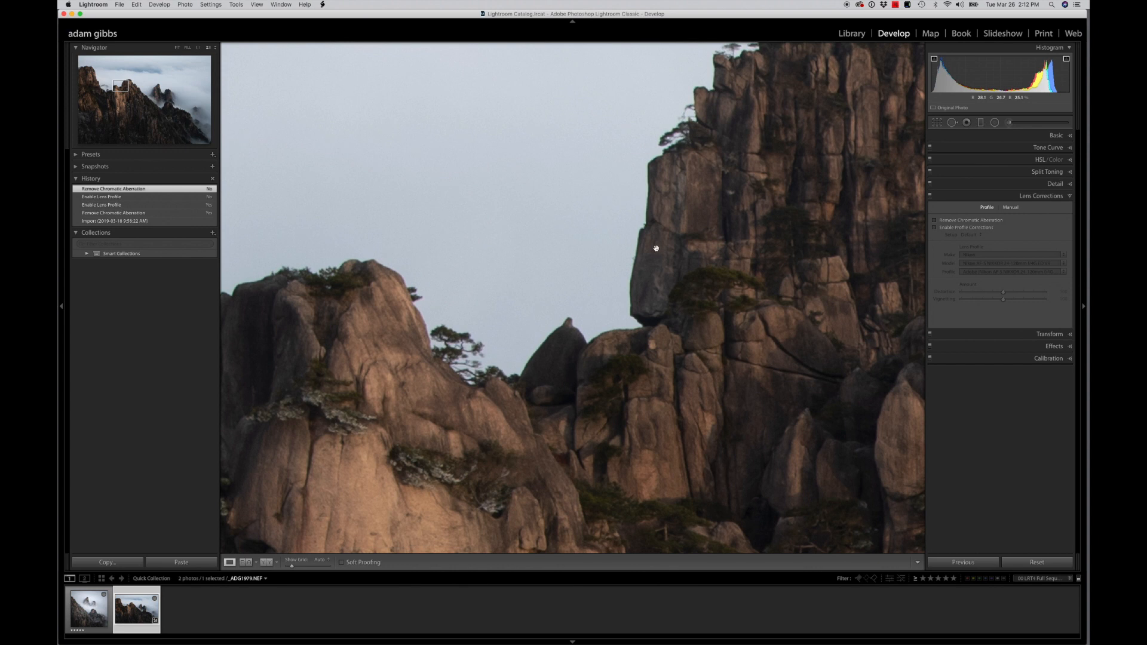
left_click_drag(656, 248, 829, 225)
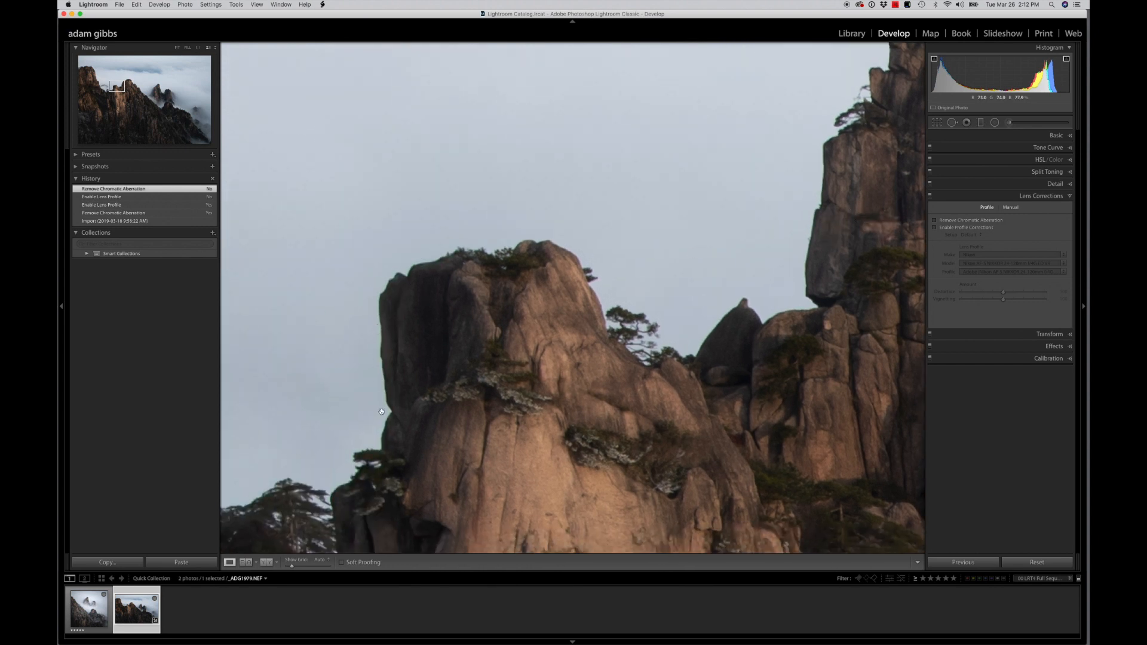
left_click_drag(446, 330, 710, 261)
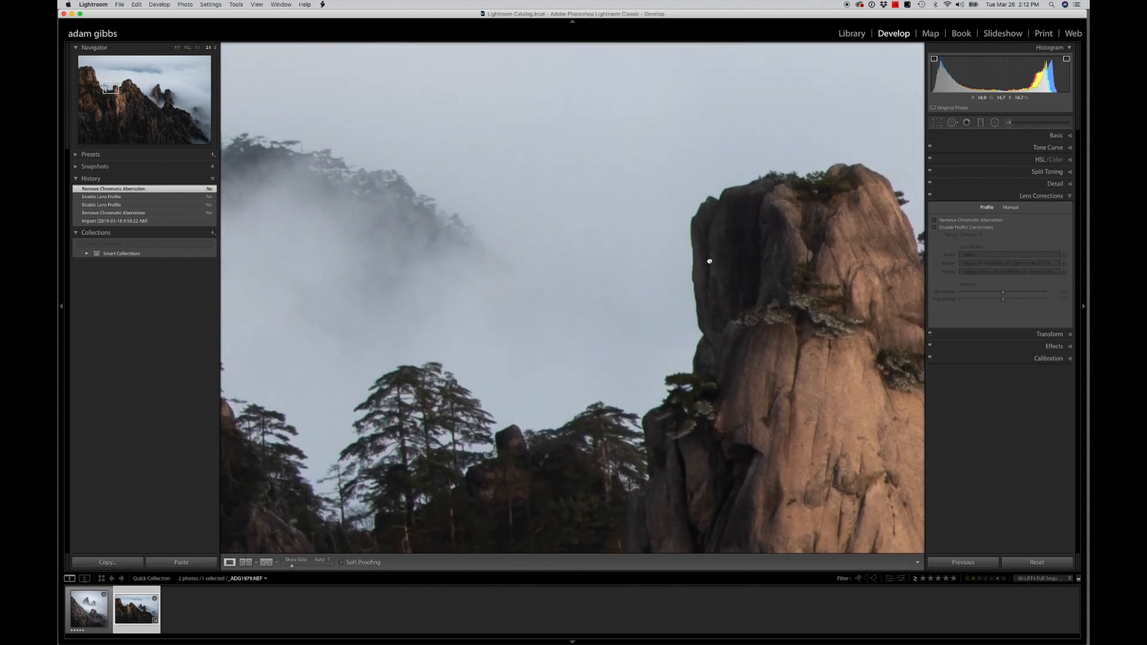
left_click_drag(402, 415, 651, 337)
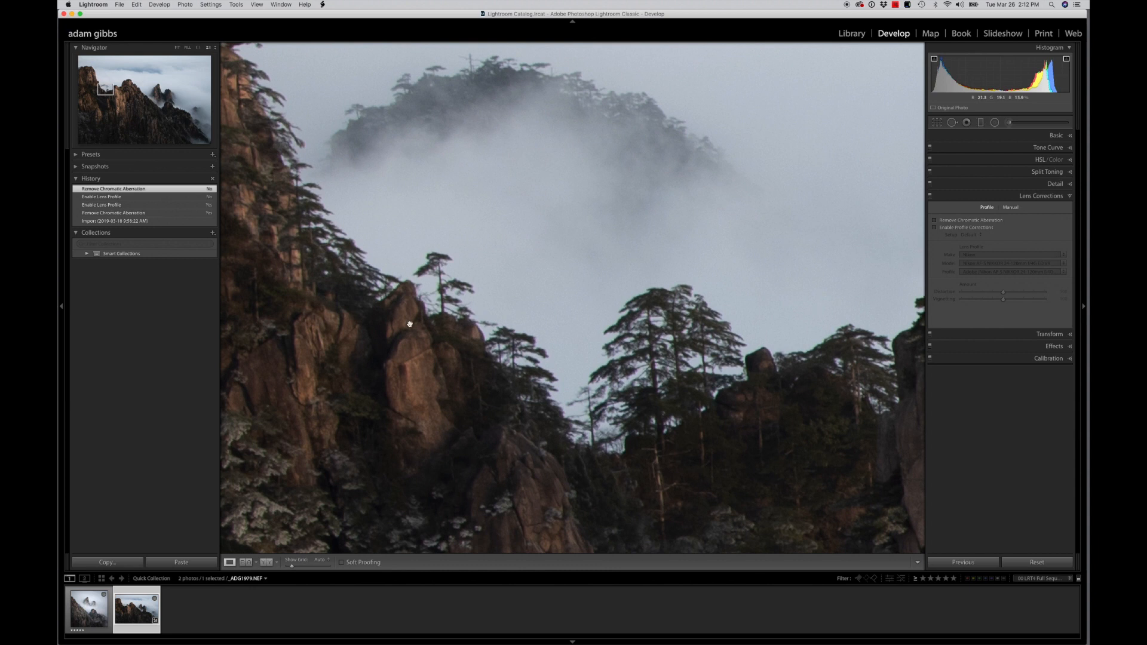
left_click_drag(409, 324, 648, 451)
left_click_drag(509, 287, 532, 436)
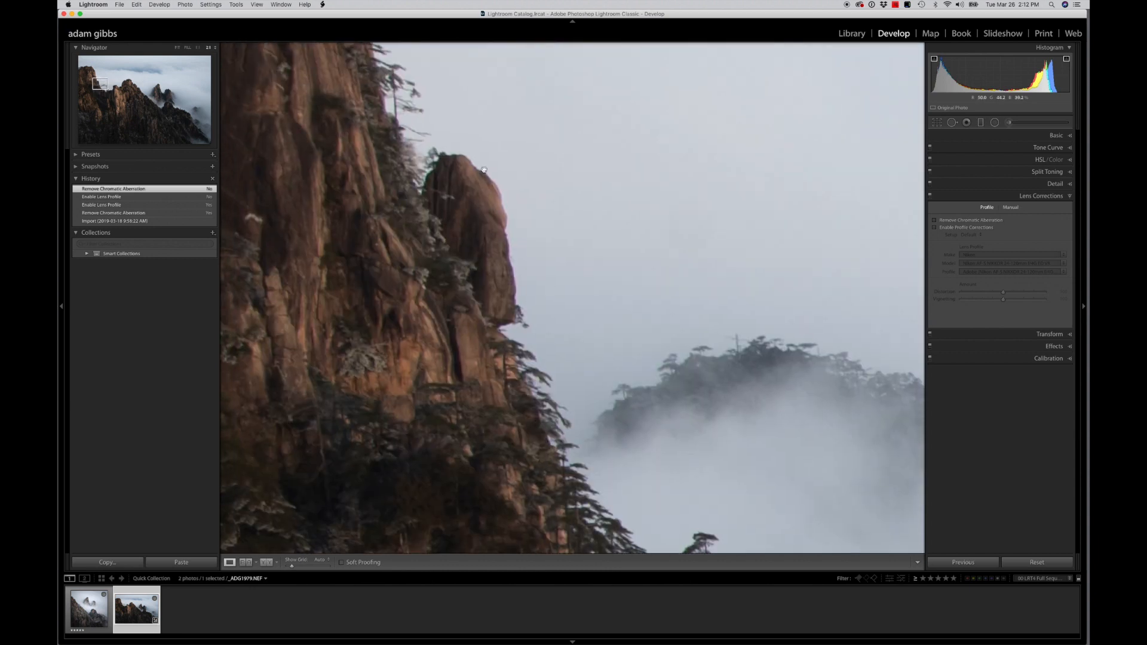
left_click_drag(402, 202, 447, 284)
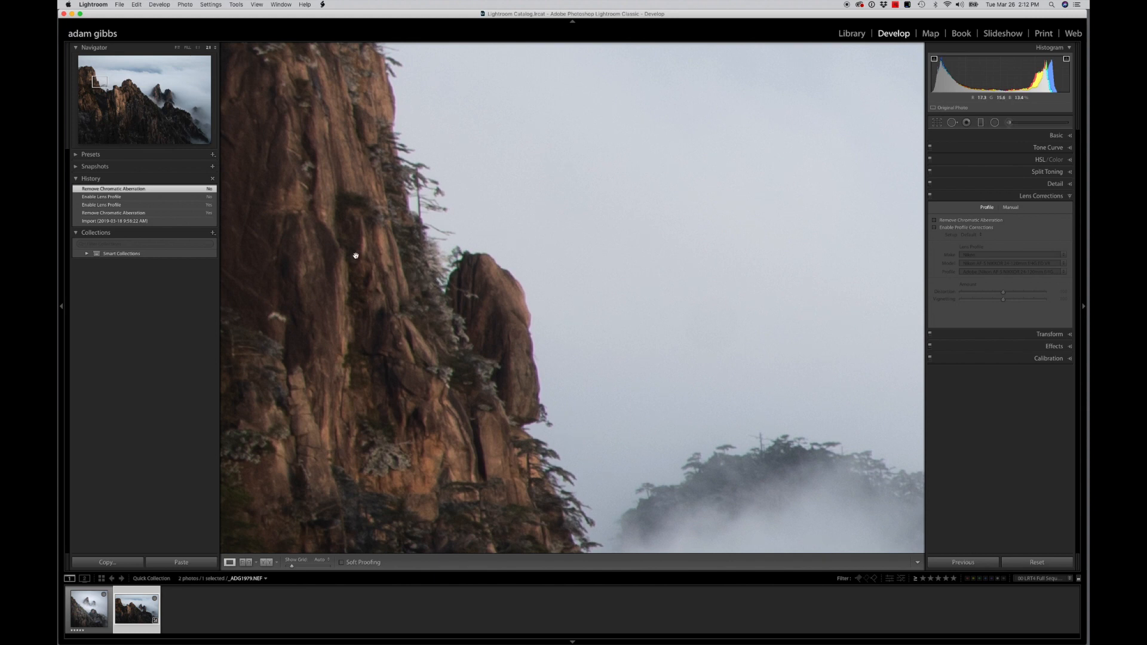
left_click_drag(353, 220, 361, 343)
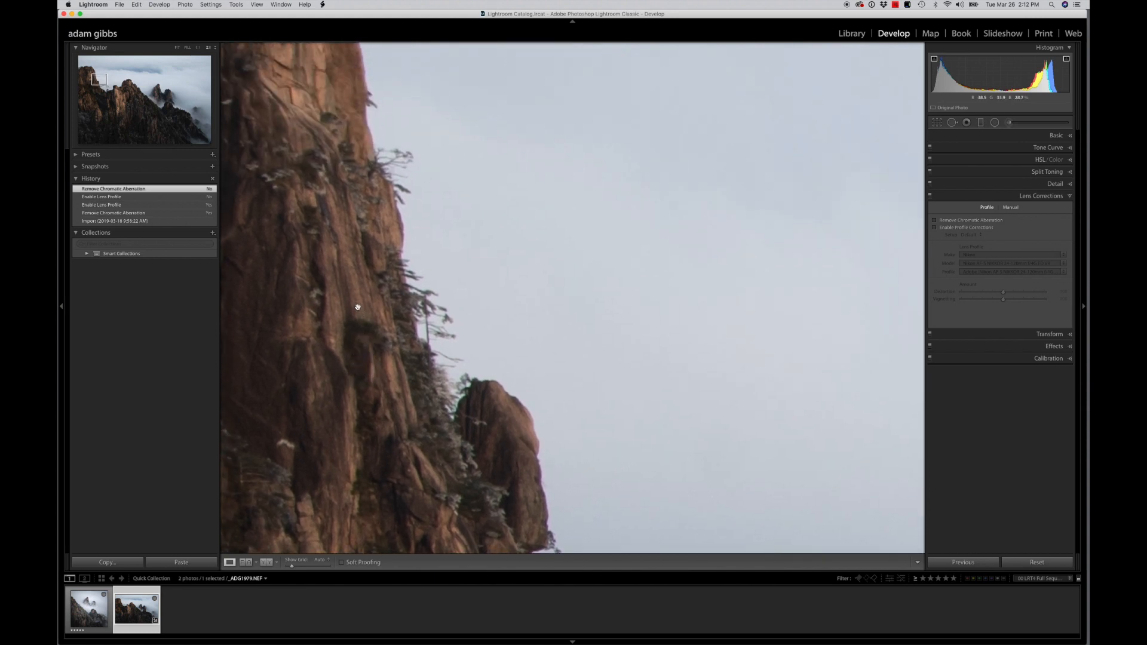
Turn on both Remove Chromatic Aberration and Enable Profile Corrections for the photo
left_click(935, 221)
left_click(935, 228)
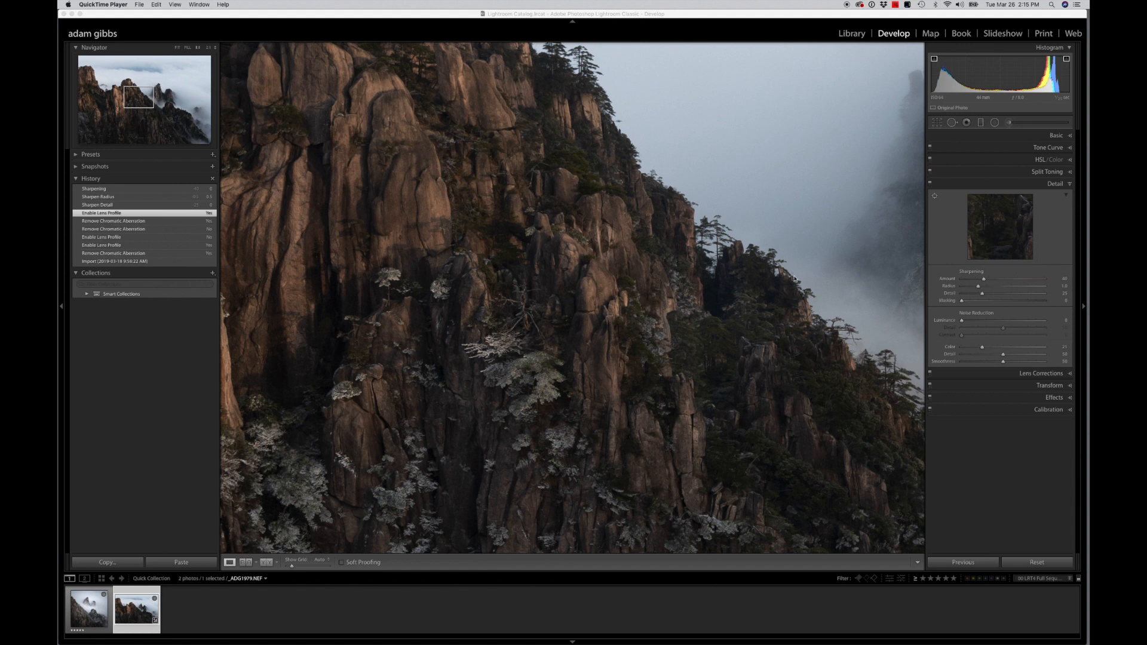
Examine fine detail and sharpness in the magnified photo, from the sunlit central cliffs to the dark misty slope in the corner
left_click(557, 284)
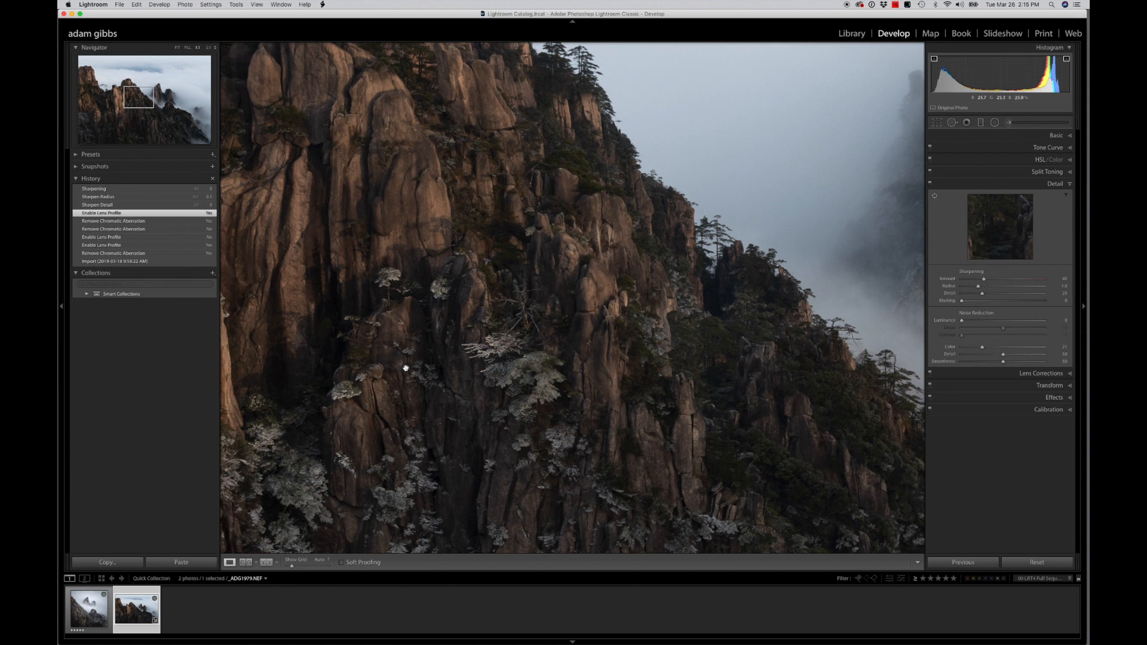
left_click_drag(402, 369, 501, 237)
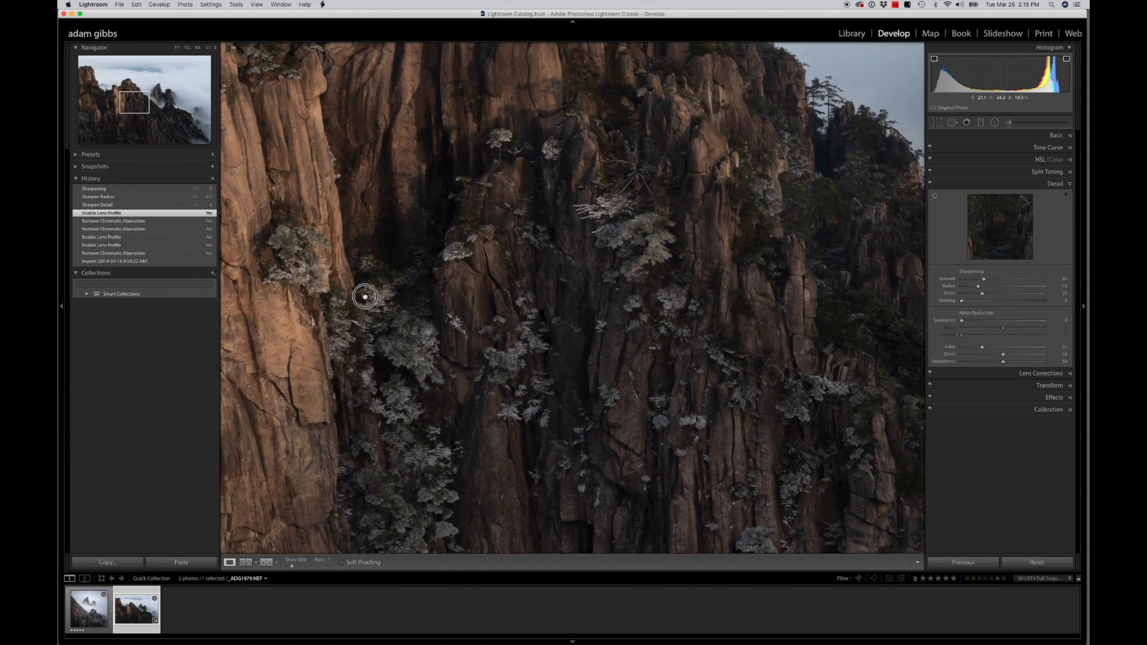
left_click_drag(348, 289, 622, 371)
left_click_drag(450, 281, 423, 382)
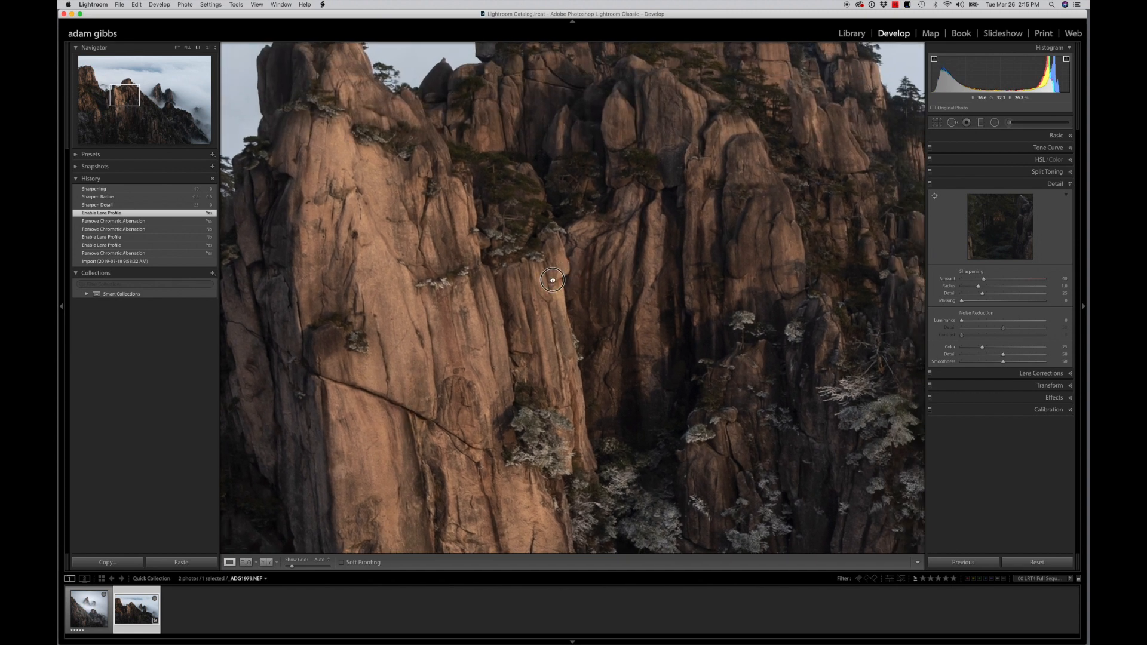
left_click_drag(568, 269, 384, 364)
left_click_drag(512, 302, 441, 350)
left_click_drag(764, 355, 377, 180)
left_click_drag(701, 486, 346, 184)
left_click_drag(653, 367, 576, 222)
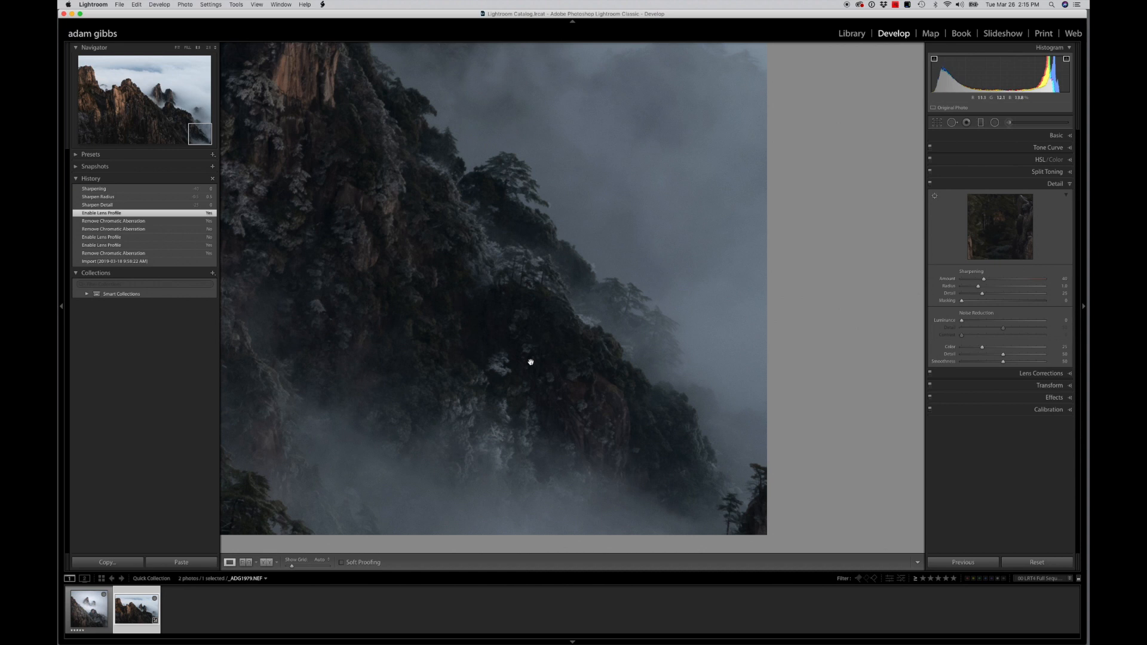
left_click_drag(341, 268, 487, 295)
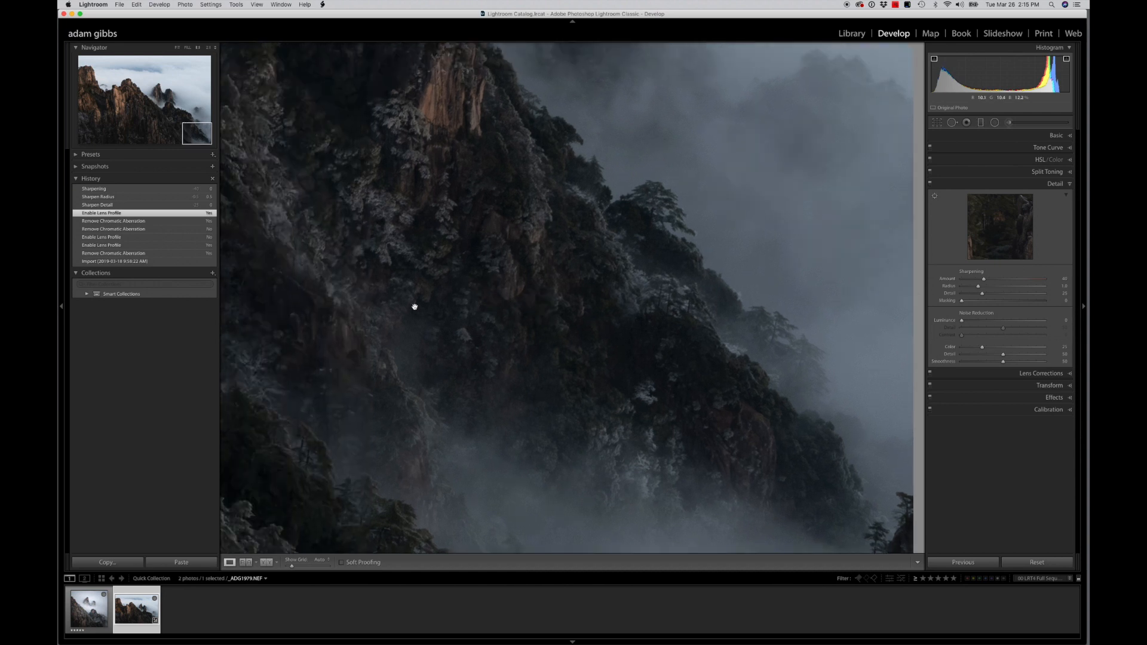
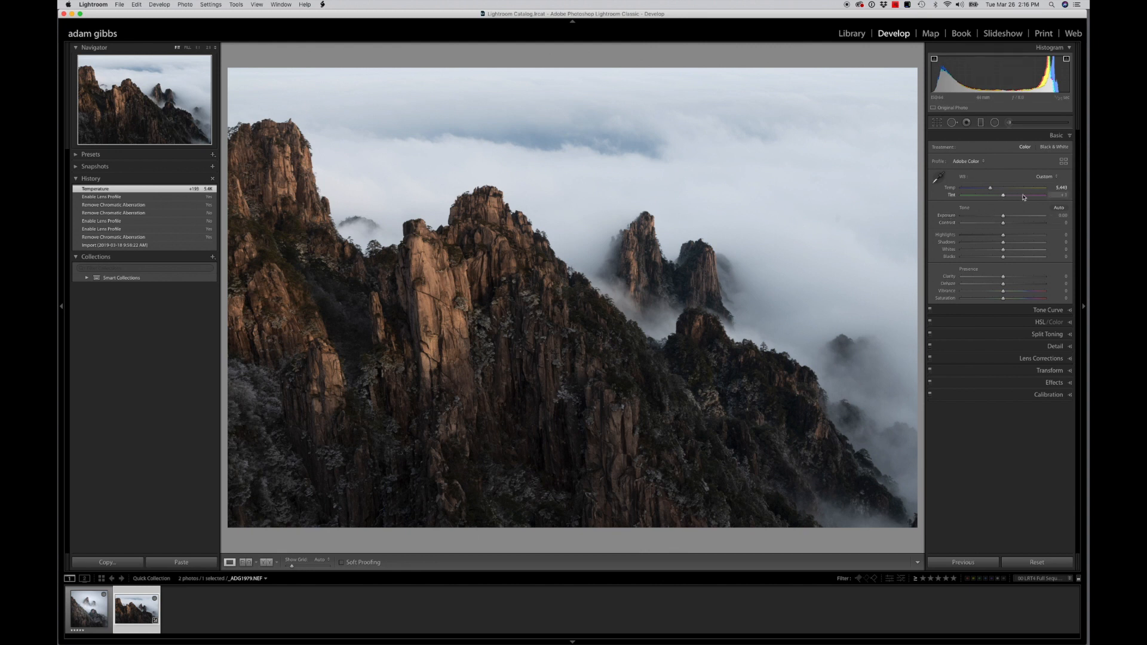
Set the photo's Tint to 0 and return the Blacks to 0
left_click(1004, 196)
left_click_drag(1004, 196, 1003, 198)
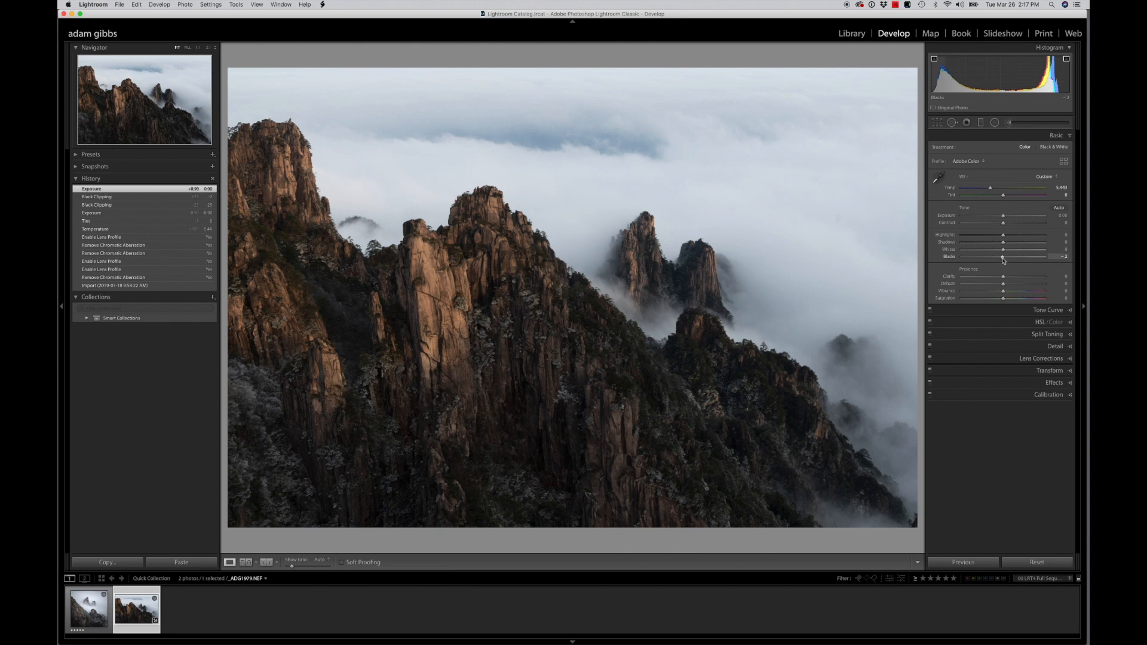
mouse_move(1003, 257)
left_mouse_down()
mouse_move(989, 259)
mouse_move(1005, 261)
left_mouse_up()
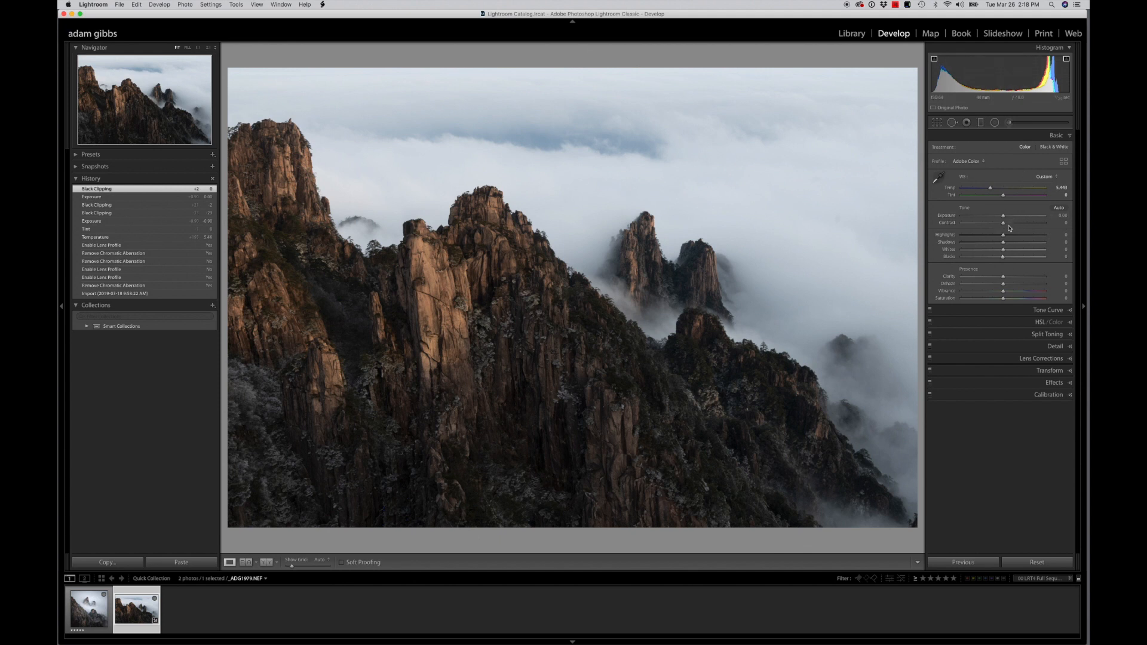
Brighten the photo with Exposure at +0.65 and Shadows at +23
left_click_drag(1003, 215, 1012, 243)
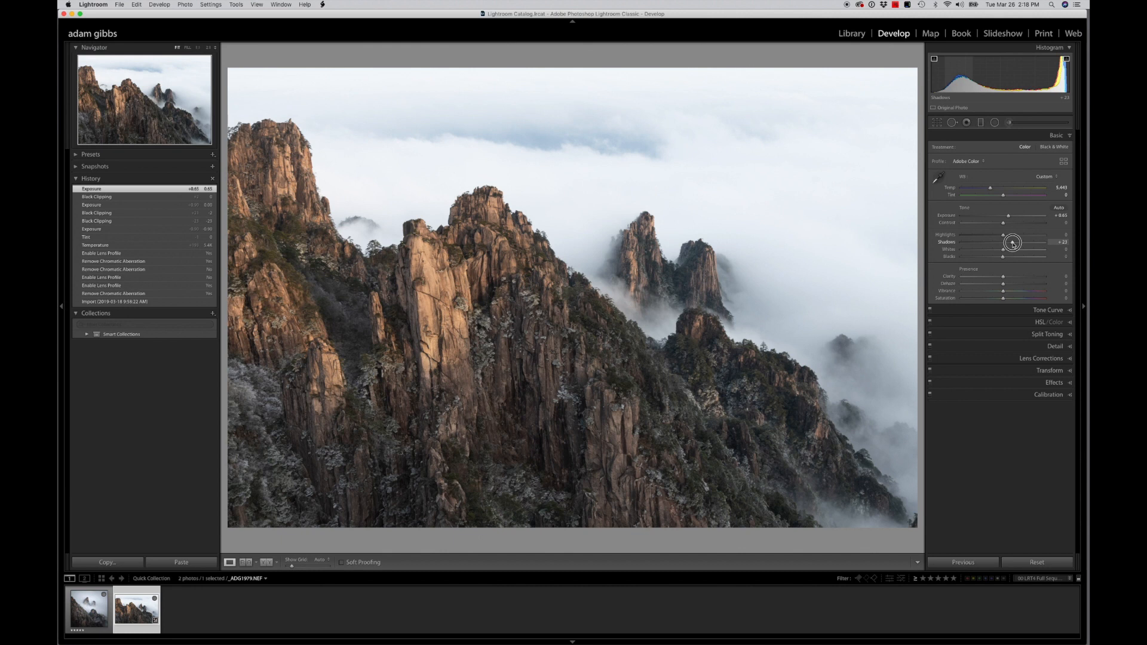
left_click_drag(1013, 243, 1013, 243)
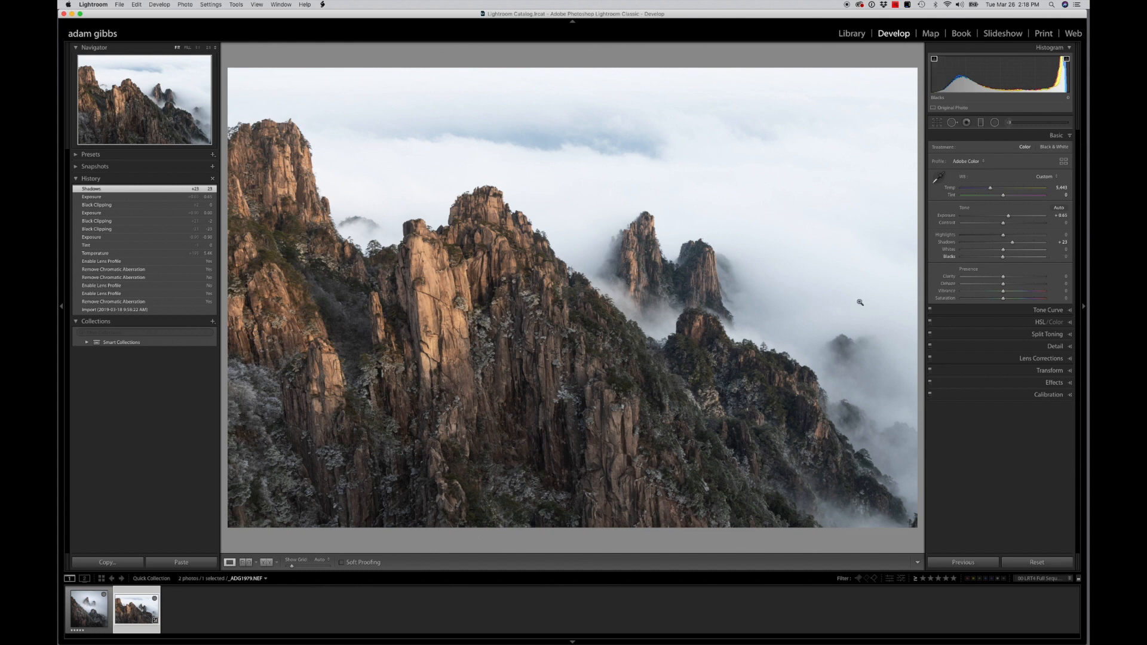
Raise the Blacks to +9 while checking the dark rock crevices of the lower cliffs at close magnification
left_click(542, 440)
left_click_drag(543, 440, 566, 274)
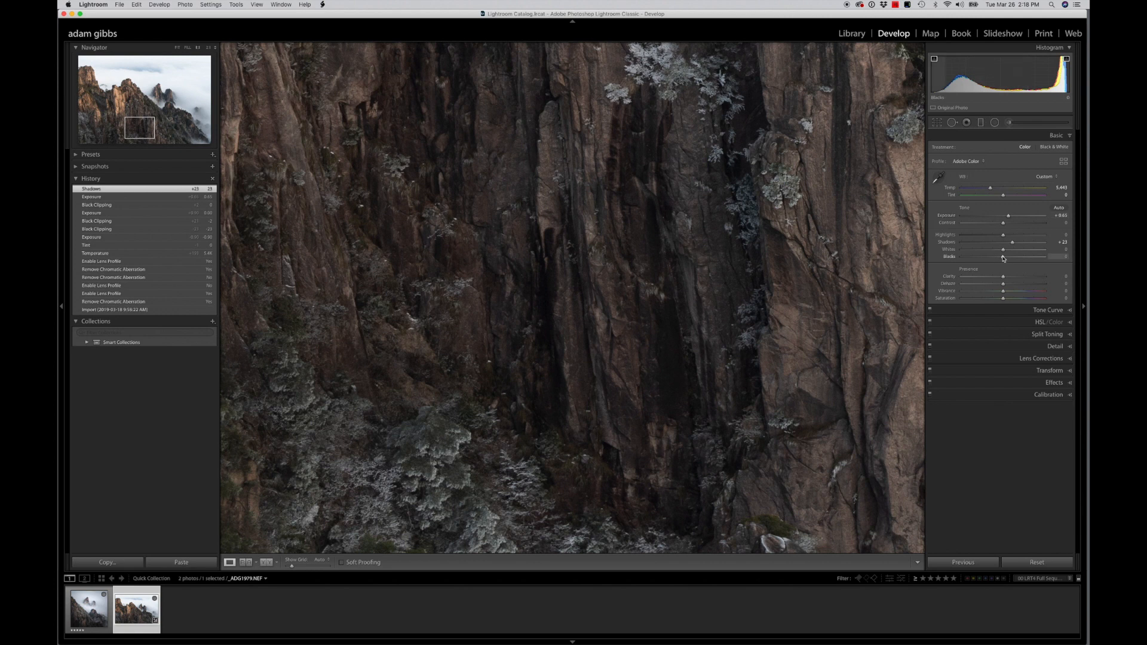
left_click_drag(1003, 256, 1008, 258)
left_click(633, 247)
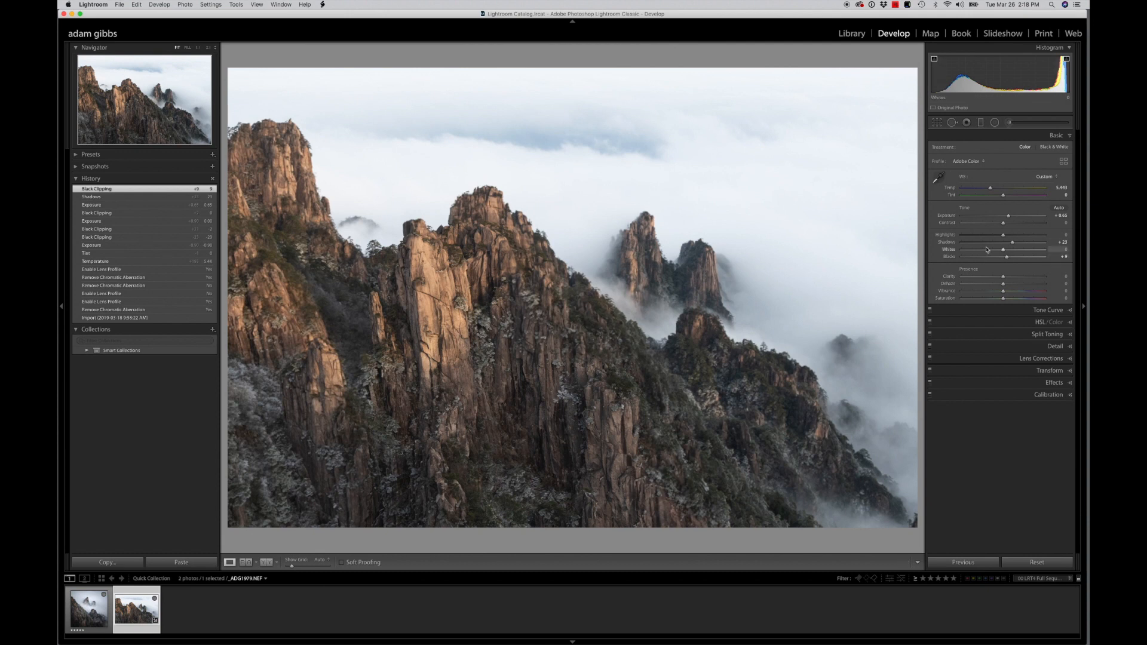
Try the Whites at -52 to recover tone in the clouds, and settle them at -1
left_click_drag(1003, 250, 981, 252)
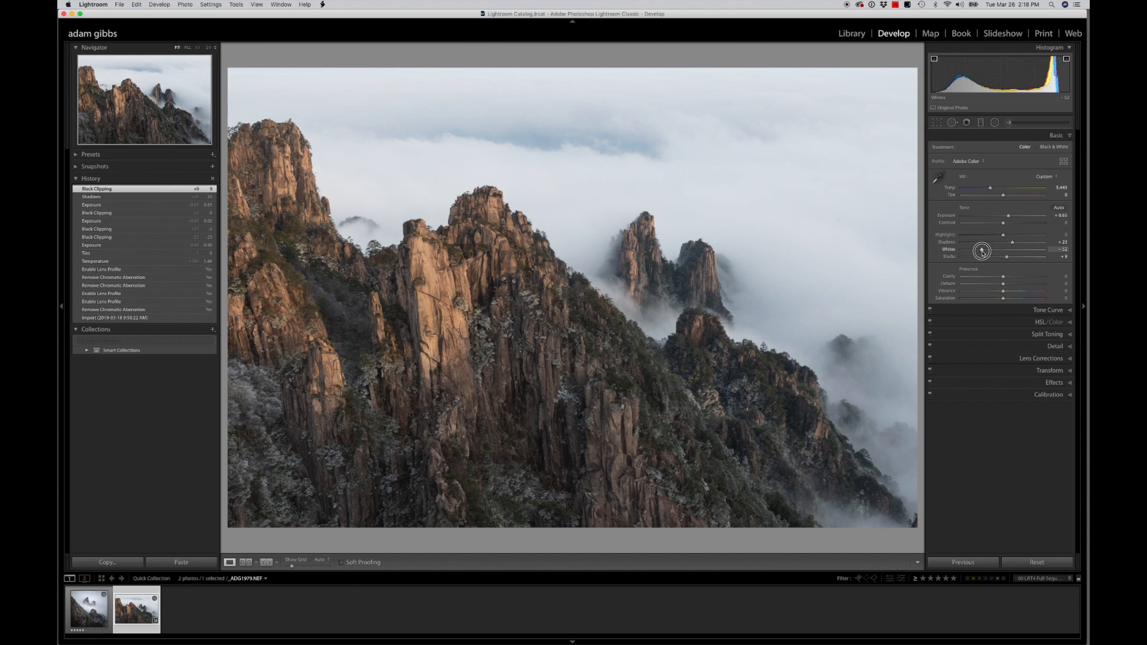
left_click_drag(982, 251, 984, 253)
left_click_drag(985, 252, 1003, 253)
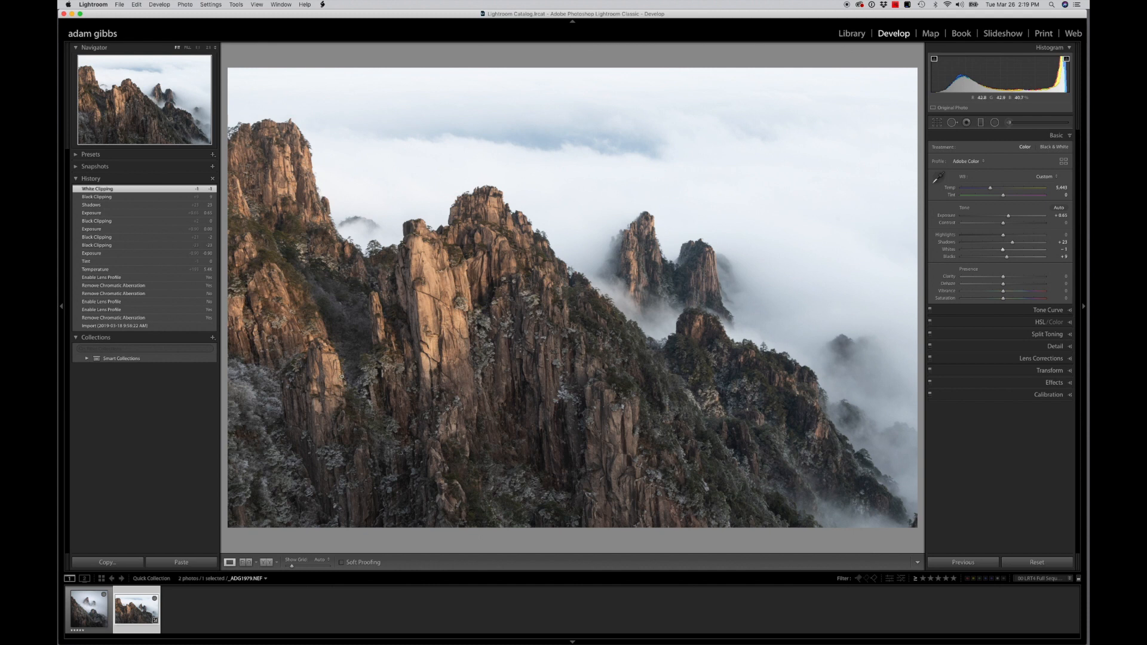
Warm the Temperature to 5,979 and set Vibrance to +32, checking the colour of the magnified cliffs and trees
left_click(558, 338)
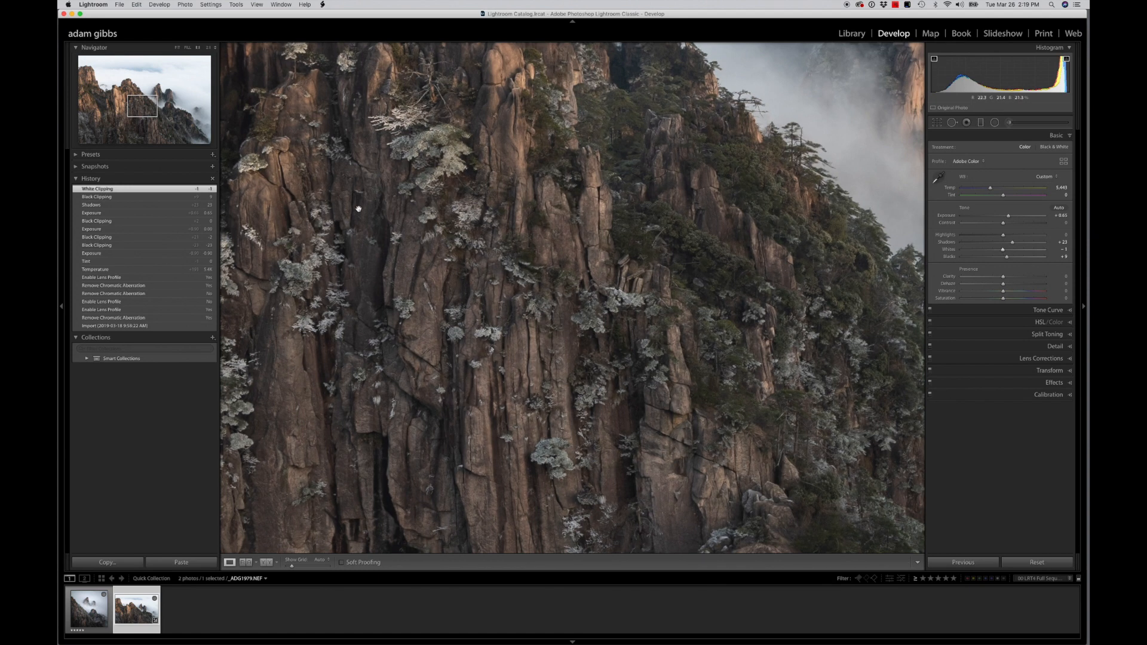
left_click_drag(990, 187, 994, 188)
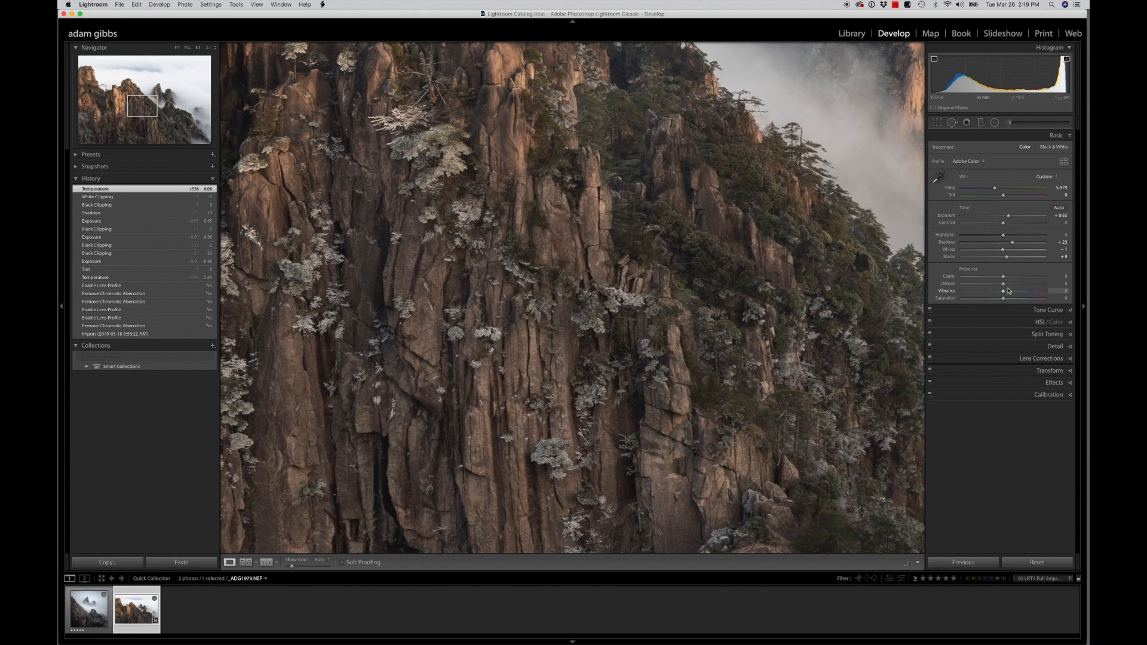
left_click_drag(1002, 292, 1016, 293)
left_click_drag(742, 233, 671, 374)
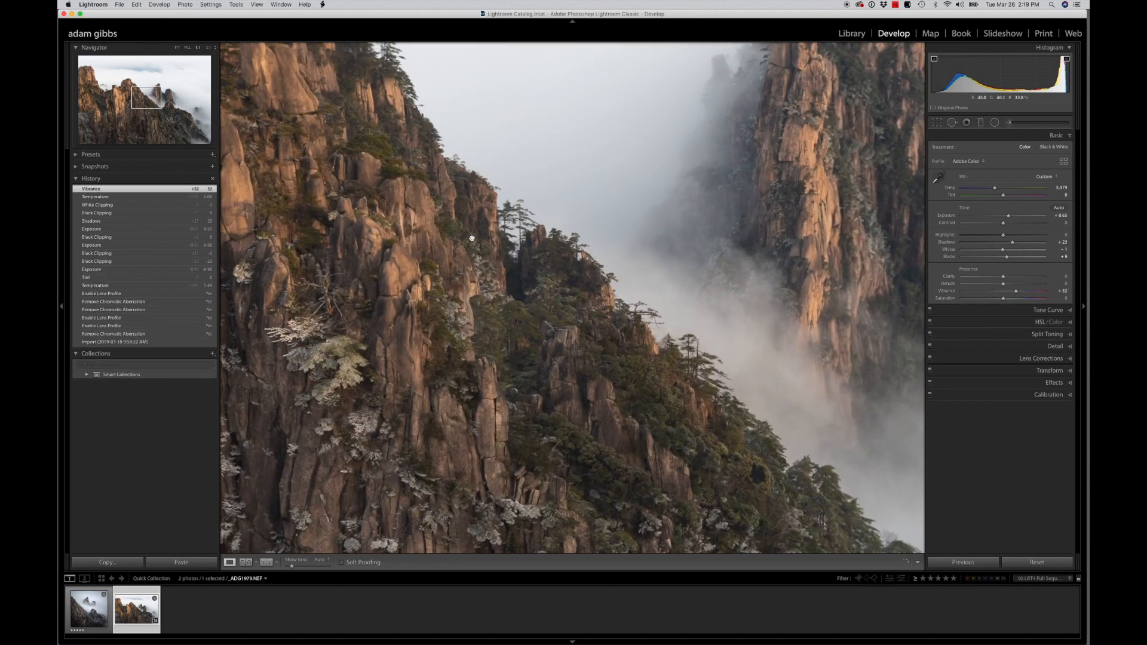
left_click(349, 242)
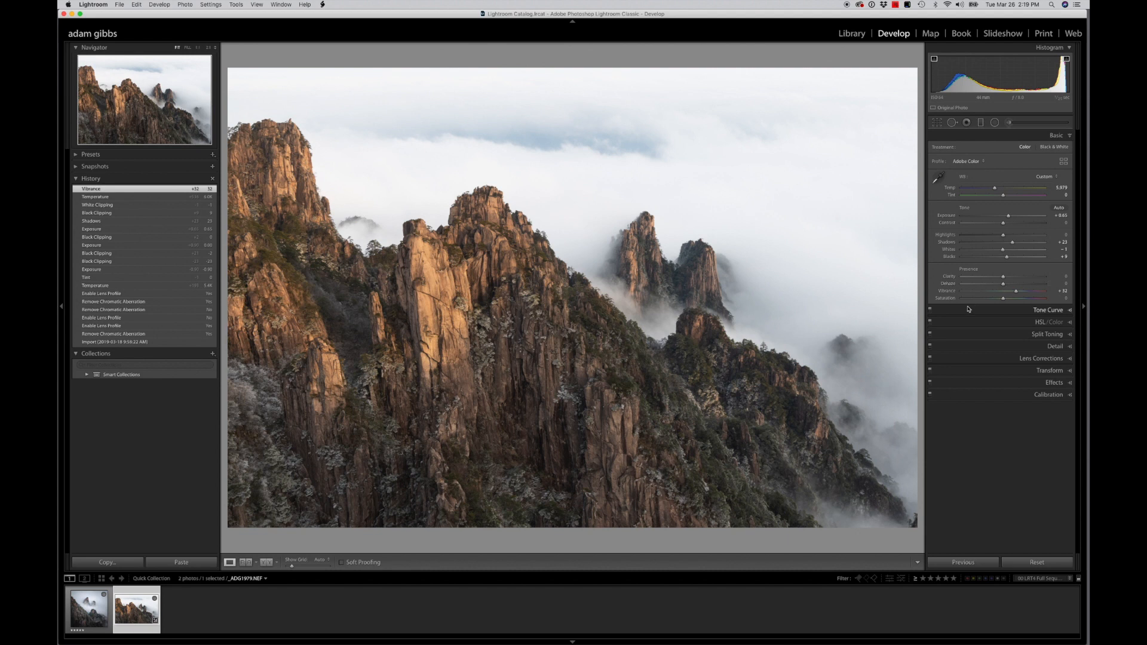
Reduce Vibrance to +21 and cool the Temperature to 5,833
left_click_drag(1015, 291, 1011, 293)
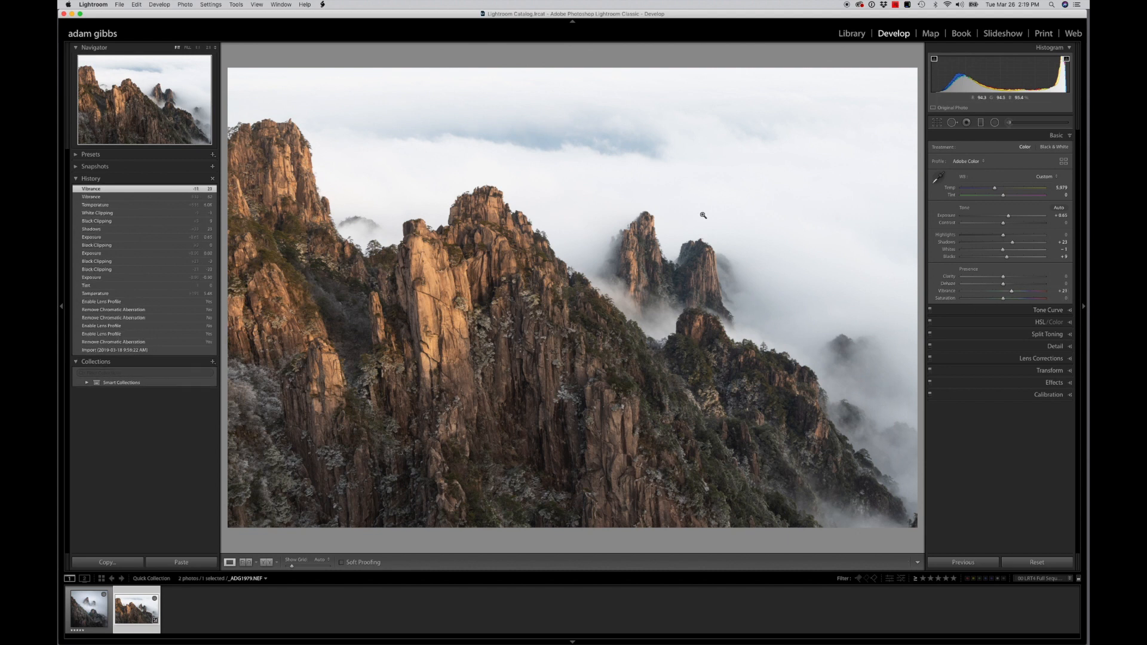
left_click_drag(992, 190, 991, 190)
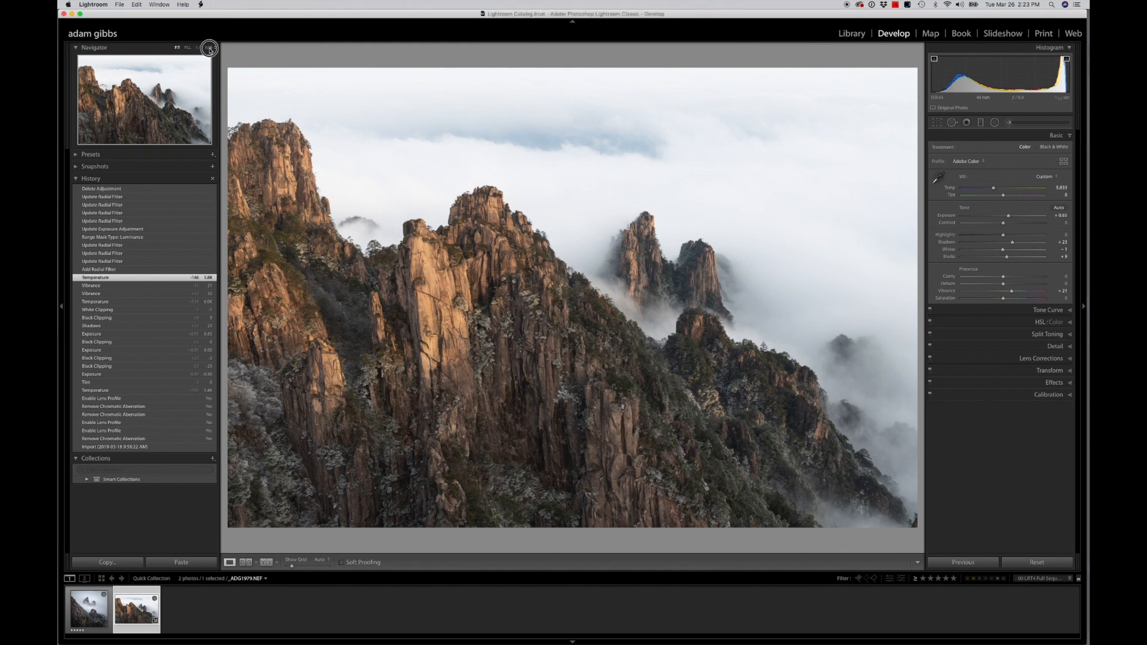
Draw a large radial filter extending beyond the reduced photo, tilted along the descending ridge and centred over the mountains
left_click(209, 48)
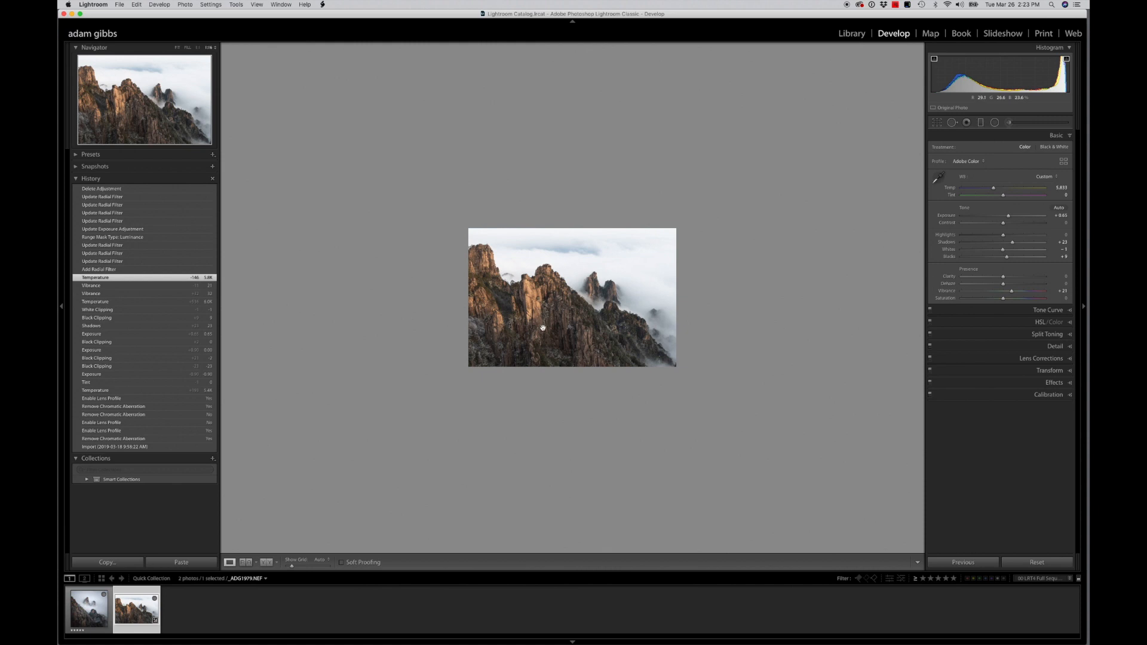
left_click(995, 123)
left_click_drag(526, 260, 706, 376)
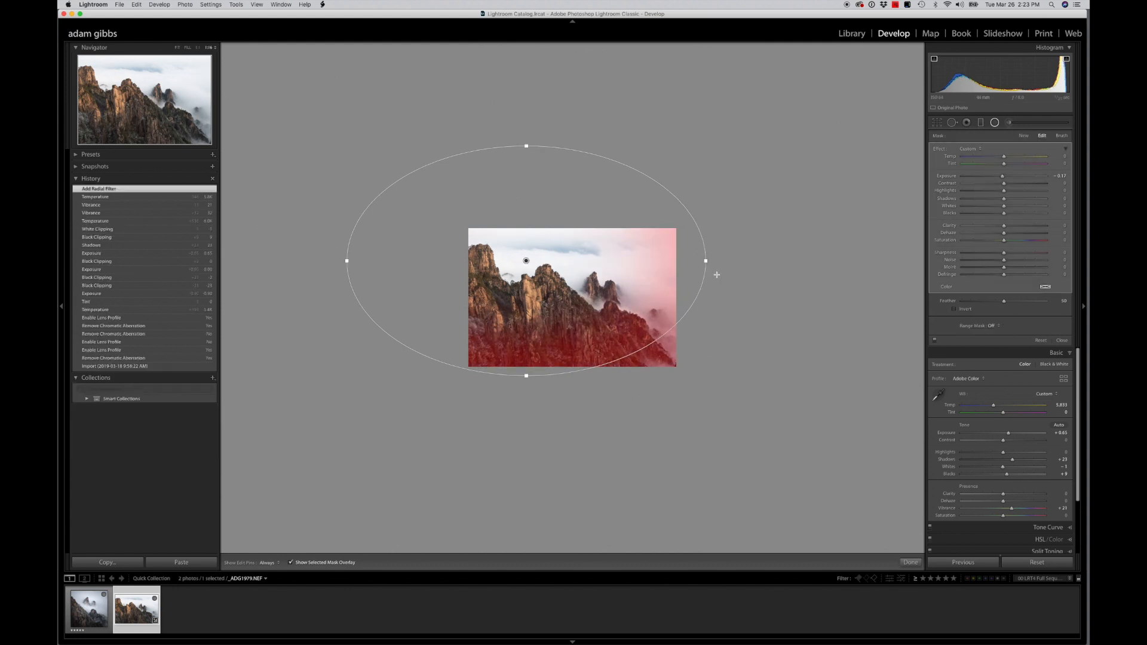
left_click_drag(709, 262, 708, 338)
left_click_drag(635, 314, 670, 358)
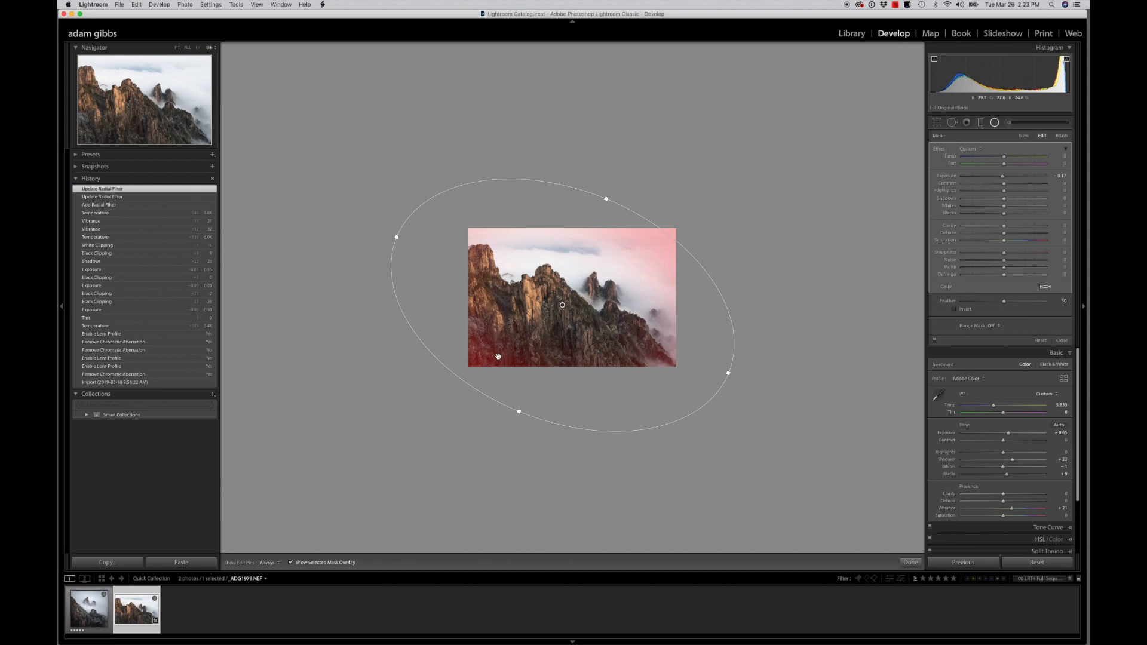
Narrow the radial filter, flatten its tilt slightly and shift it towards the sunlit central cliffs
left_click_drag(398, 237, 409, 241)
left_click_drag(606, 199, 599, 215)
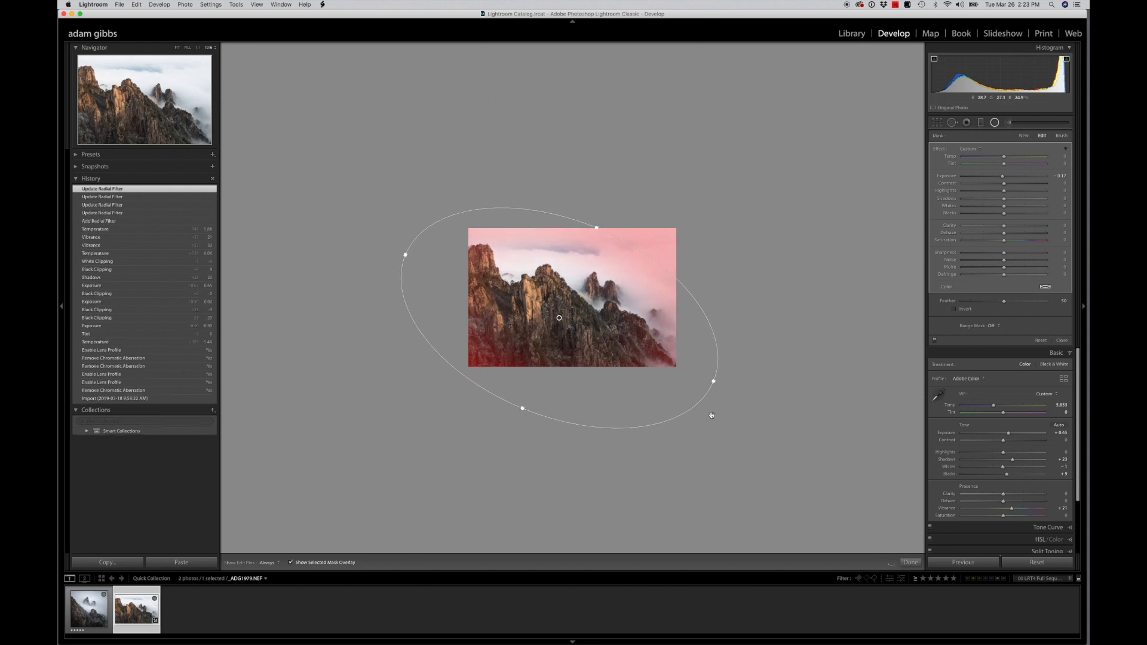
left_click_drag(714, 386, 729, 369)
left_click_drag(618, 329, 594, 329)
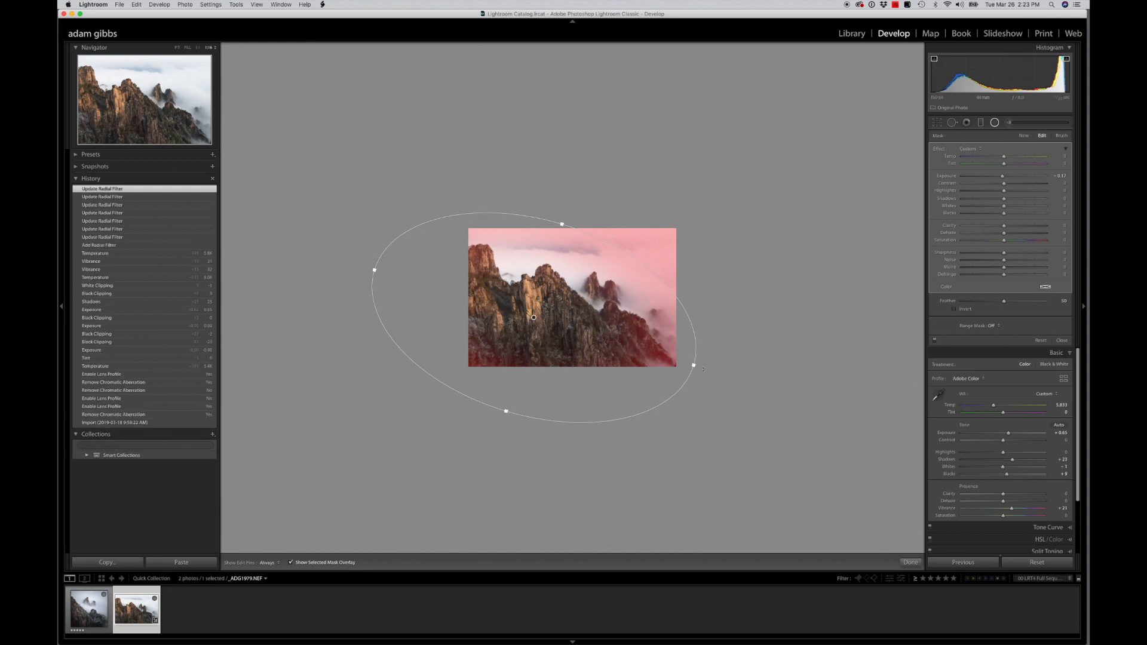
left_click_drag(694, 363, 696, 357)
left_click_drag(627, 310, 630, 306)
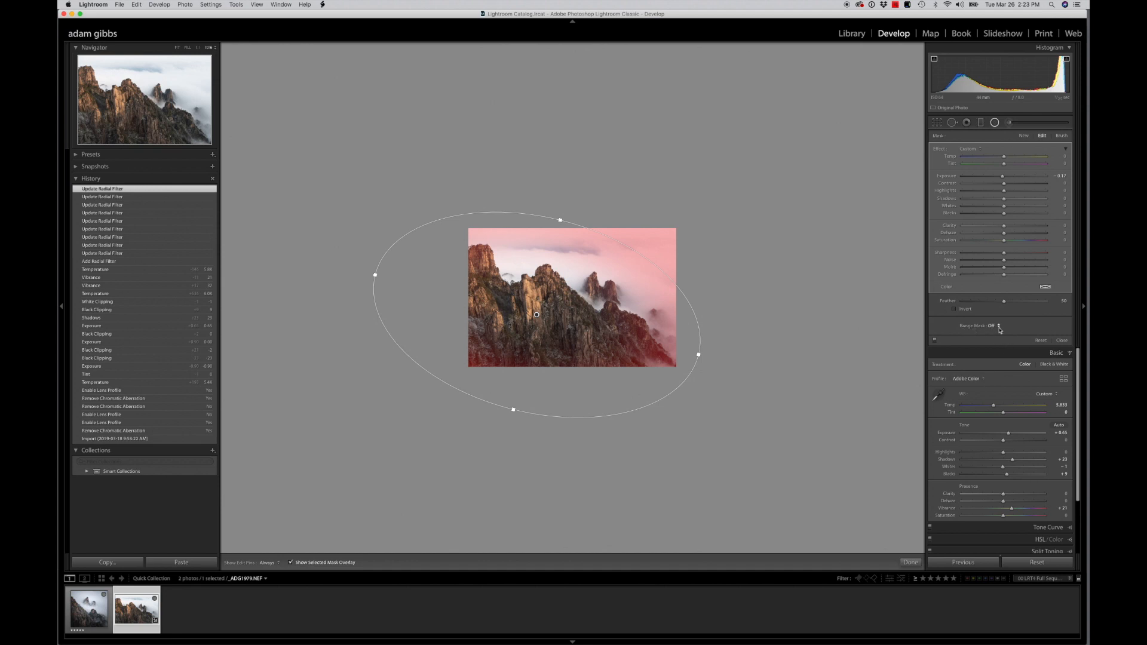
Set the radial filter's Range Mask to Luminance and move the ellipse slightly down and right over the ridge
left_click(998, 330)
left_click(1003, 343)
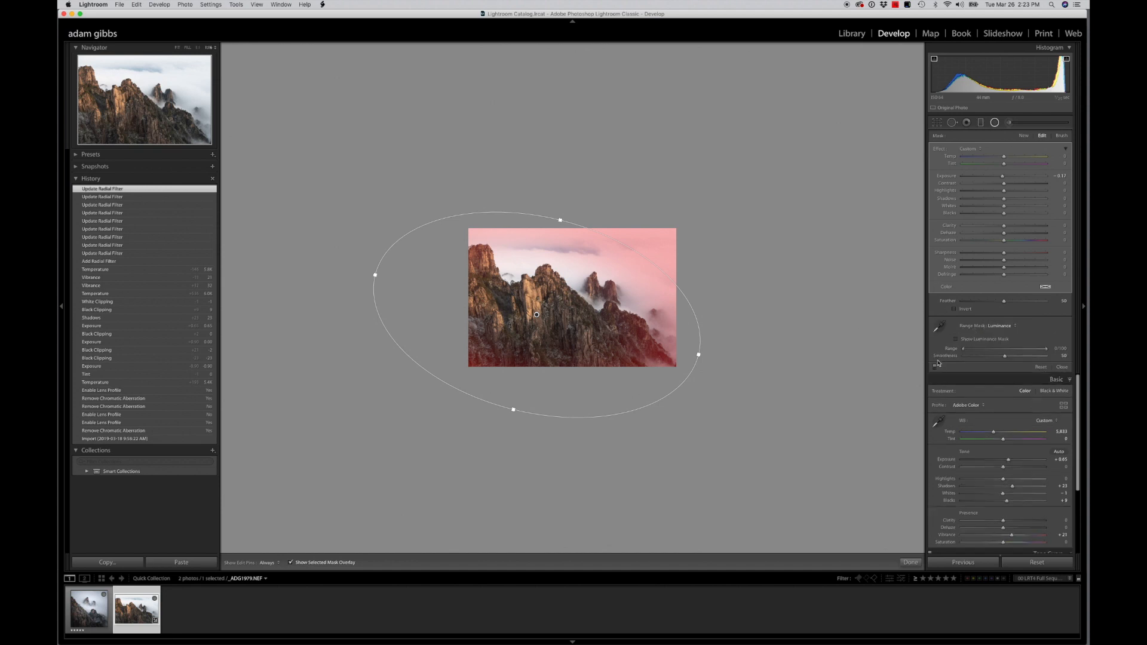
left_click_drag(625, 326, 653, 335)
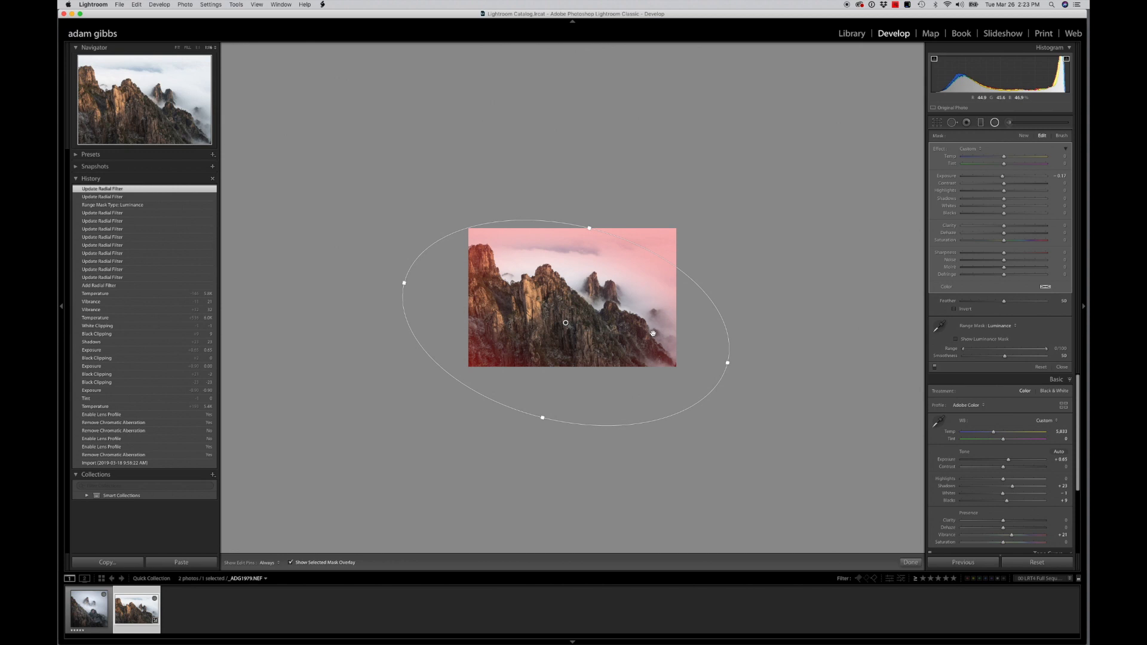
left_click_drag(618, 305, 610, 306)
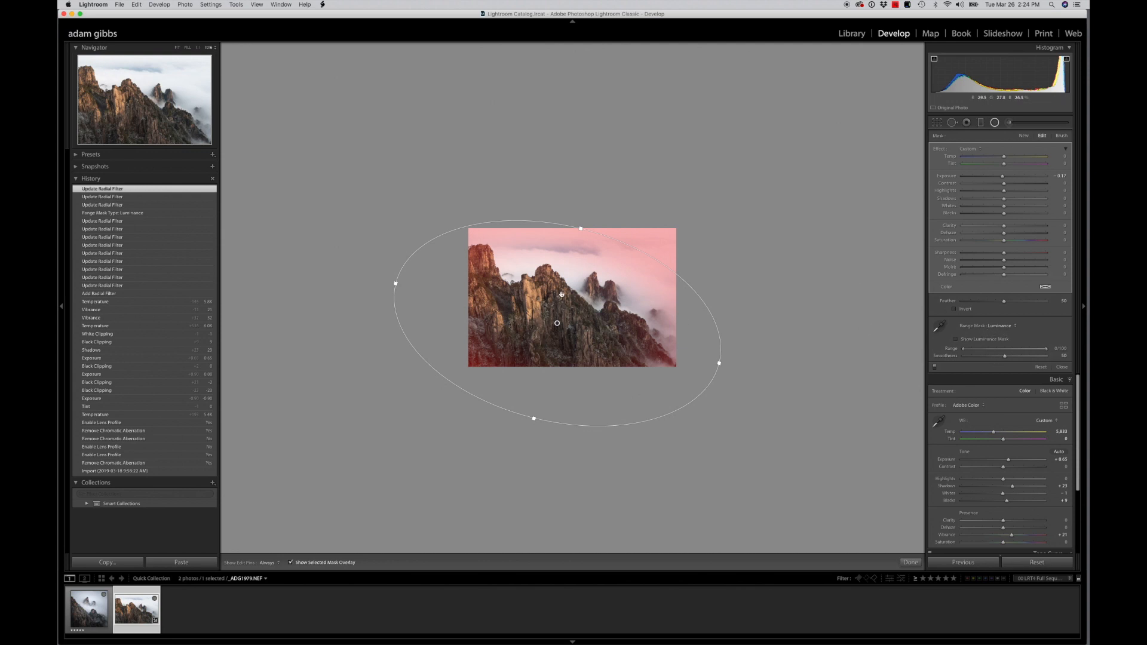
Try both endpoints of the luminance range and leave the range at 0/100
left_click(964, 350)
mouse_move(964, 351)
left_mouse_down()
mouse_move(1004, 354)
mouse_move(956, 352)
left_mouse_up()
mouse_move(1047, 353)
left_mouse_down()
mouse_move(995, 352)
mouse_move(1055, 352)
left_mouse_up()
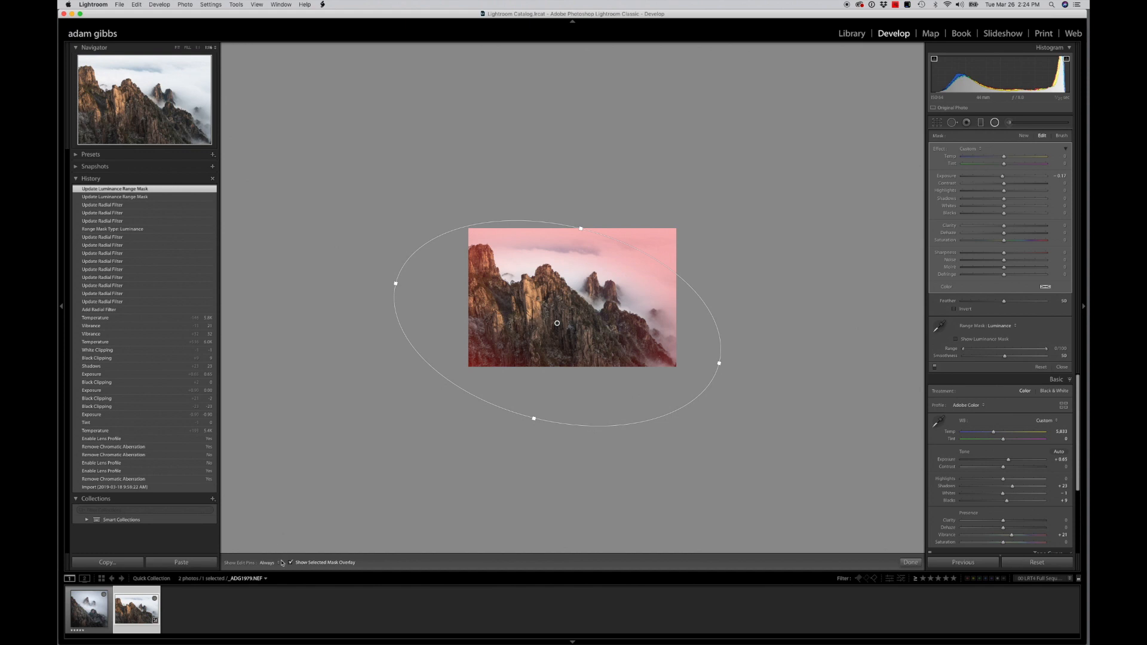
Flatten the radial filter's tilt further and move it right so the leftmost peak and sky are more strongly masked
left_click_drag(530, 322, 522, 323)
left_click_drag(717, 366, 714, 351)
left_click_drag(625, 343, 643, 328)
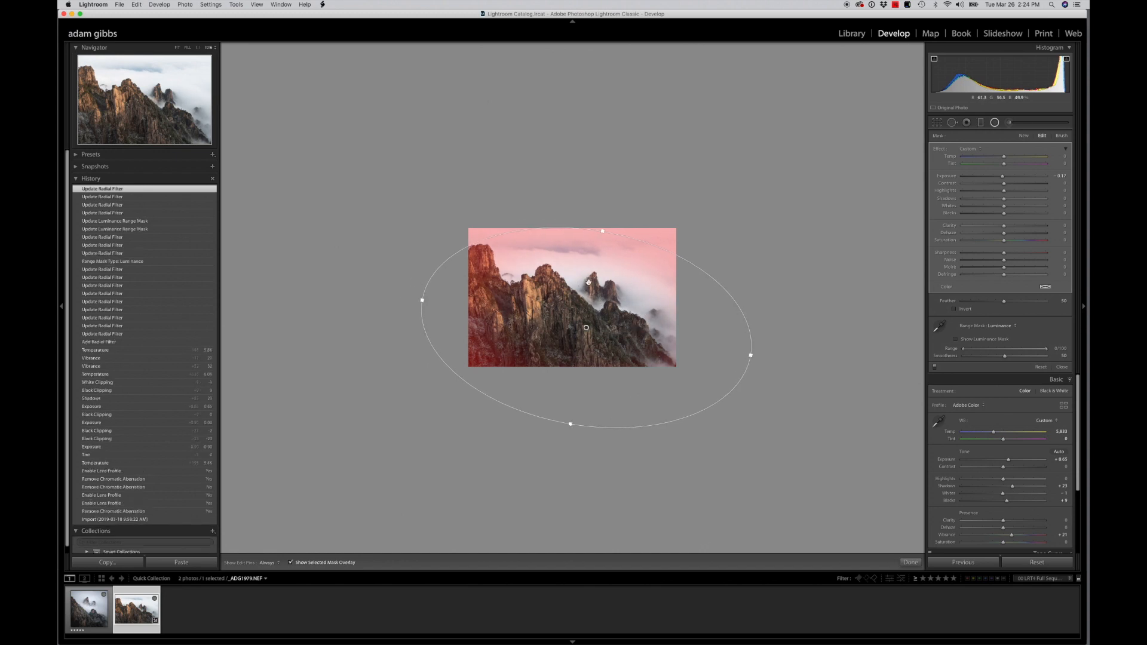
left_click_drag(618, 285, 620, 288)
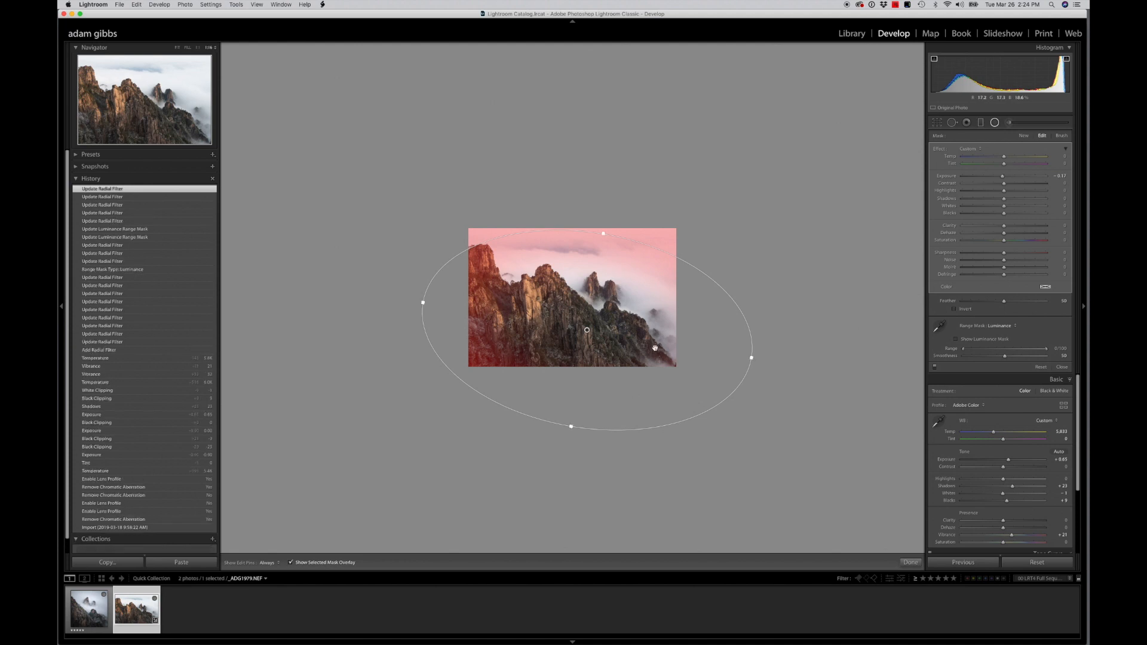
Hide the mask overlay, then darken the radial filter's Exposure with Contrast 20, Highlights -14, Shadows -17, Whites -11 and Feather 75
left_click(291, 562)
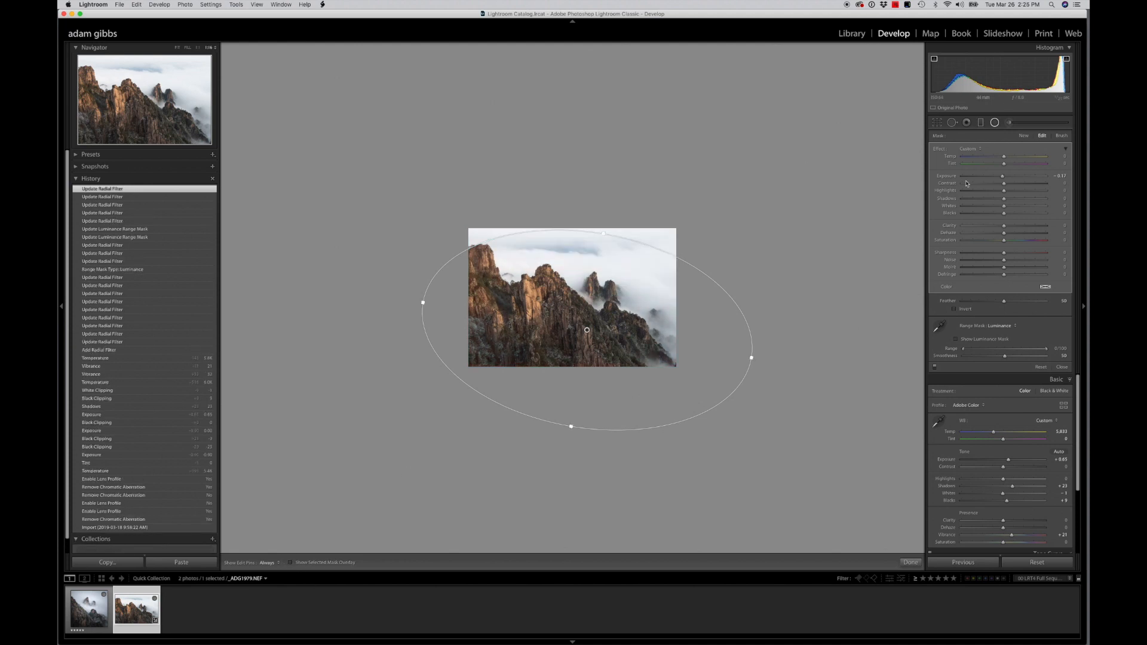
left_click_drag(1002, 178, 1001, 210)
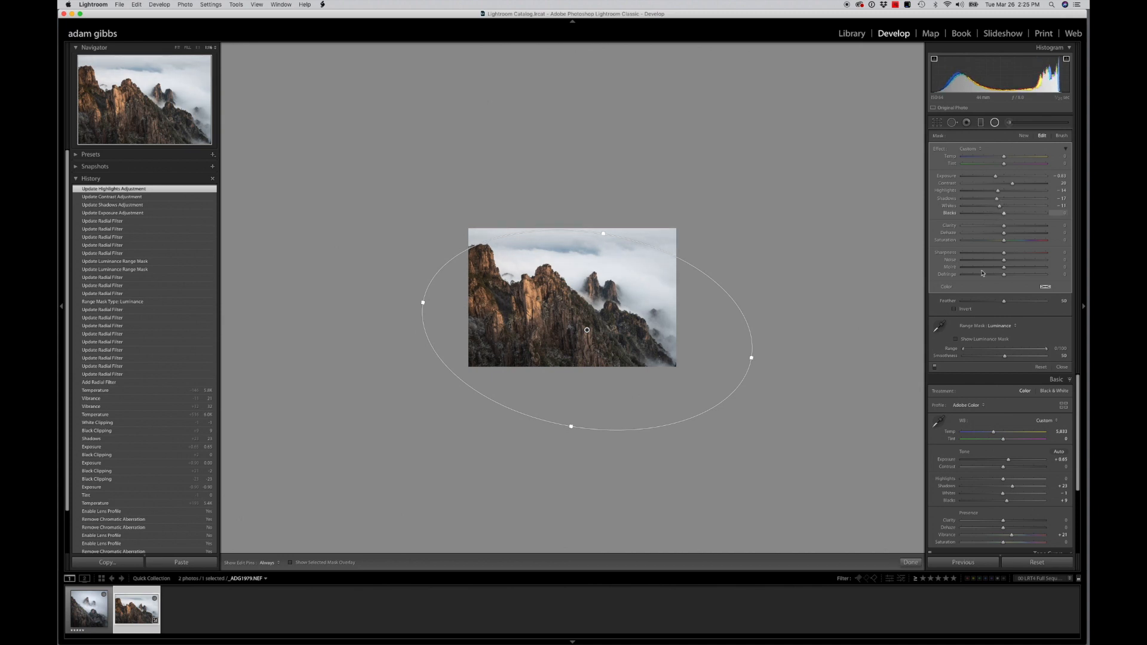
left_click_drag(1004, 303, 1026, 305)
left_click_drag(995, 176, 994, 178)
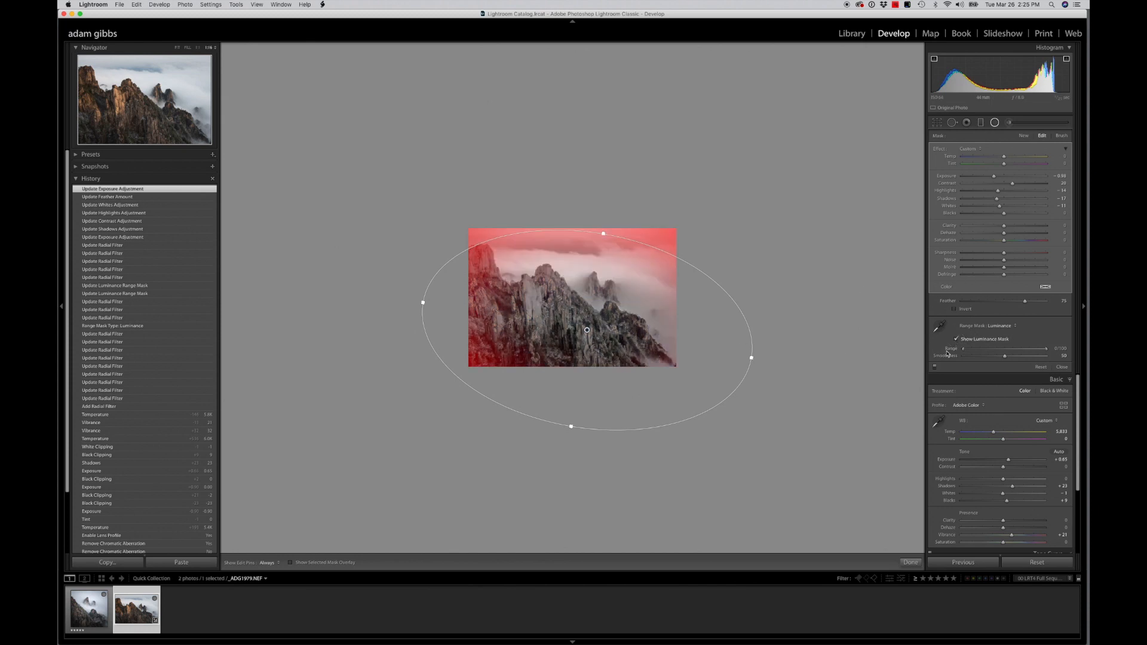
Limit the radial filter's luminance range to 41/100 with Smoothness 70, and hide the luminance mask
left_click_drag(963, 350, 996, 358)
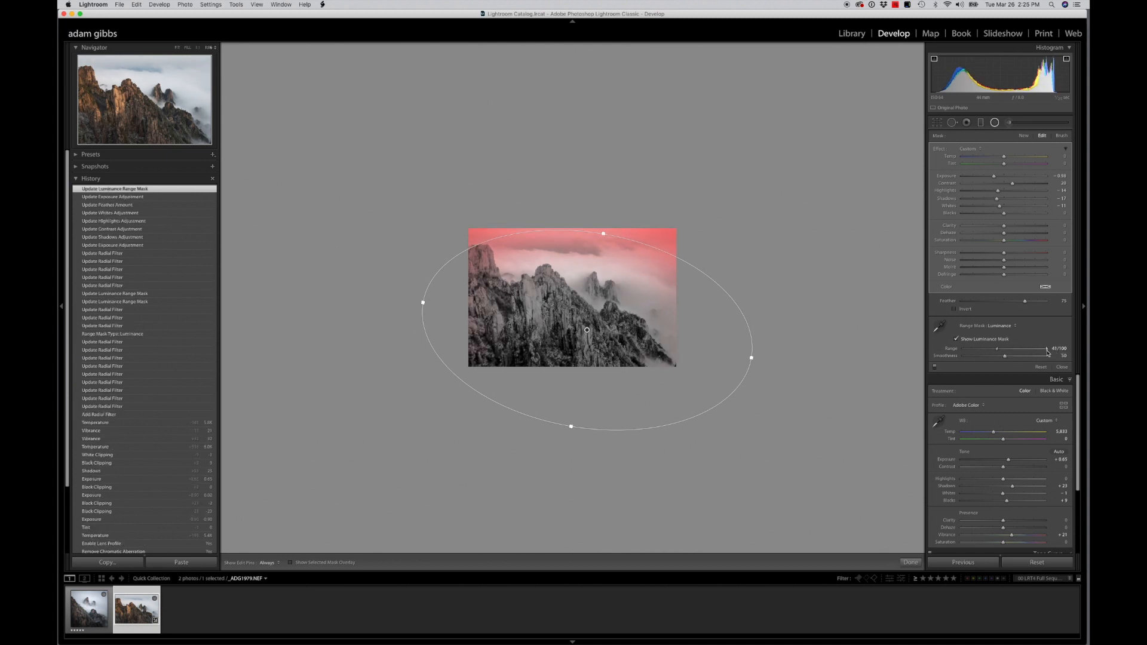
left_click_drag(1004, 356, 1022, 361)
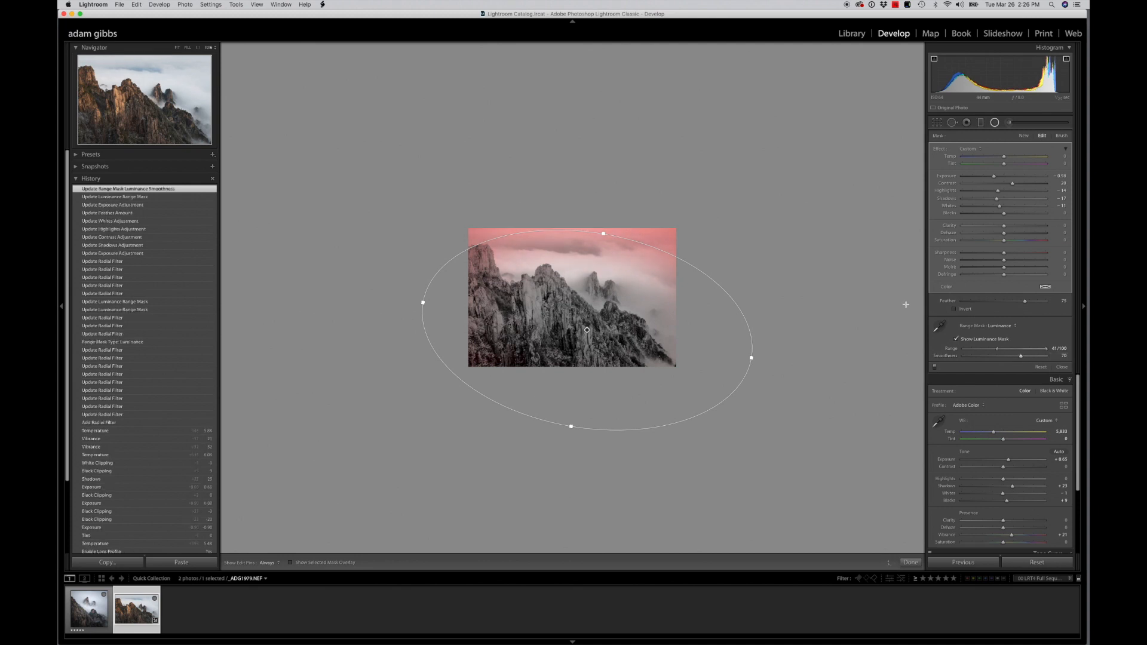
left_click(957, 339)
Compare the photo with the radial filter switched off and on
left_click(935, 367)
left_click(935, 367)
left_click(935, 367)
left_click(934, 366)
left_click(935, 366)
left_click(935, 367)
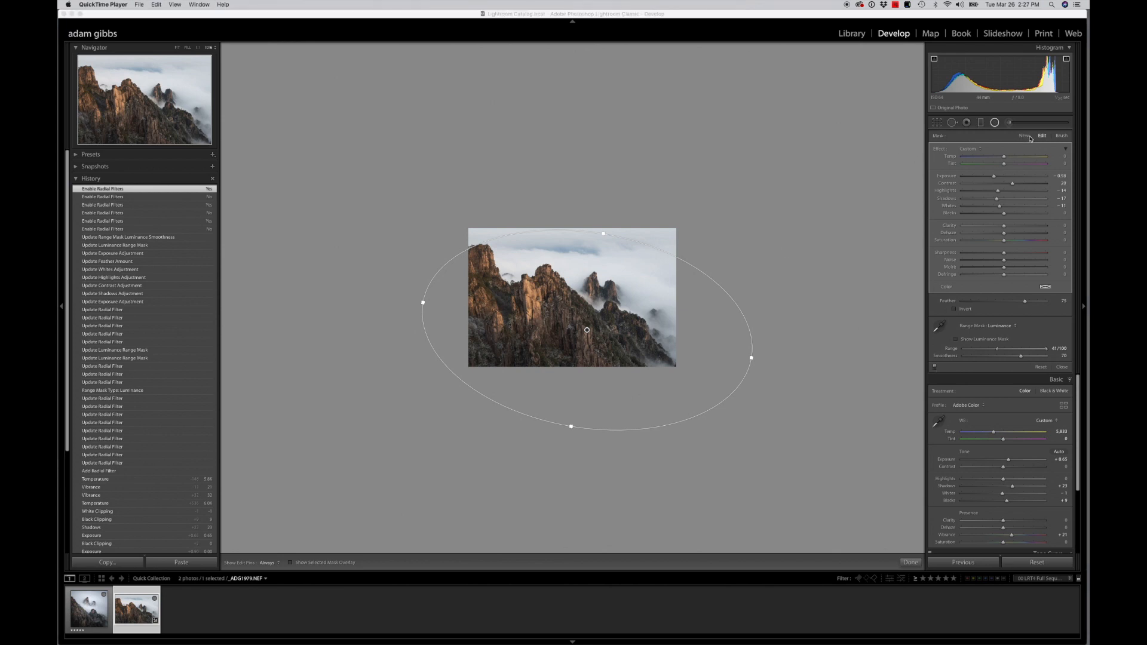
Add a new radial filter around the distant twin peaks, shrink it, and centre it just below their tips
left_click(1024, 137)
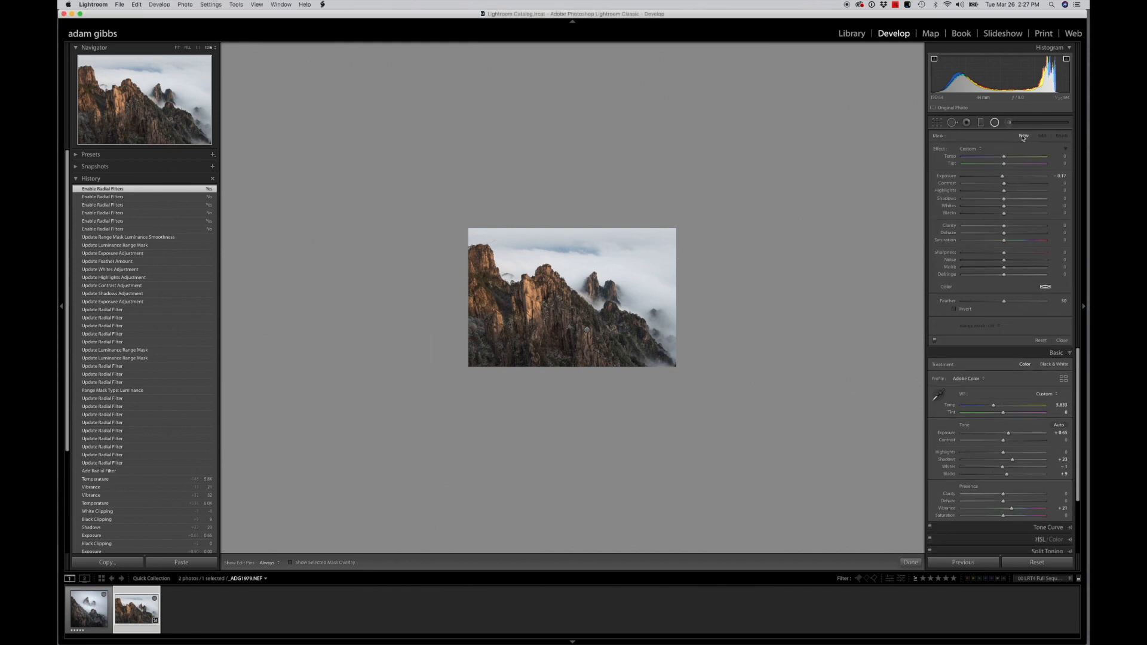
left_click_drag(586, 273, 658, 332)
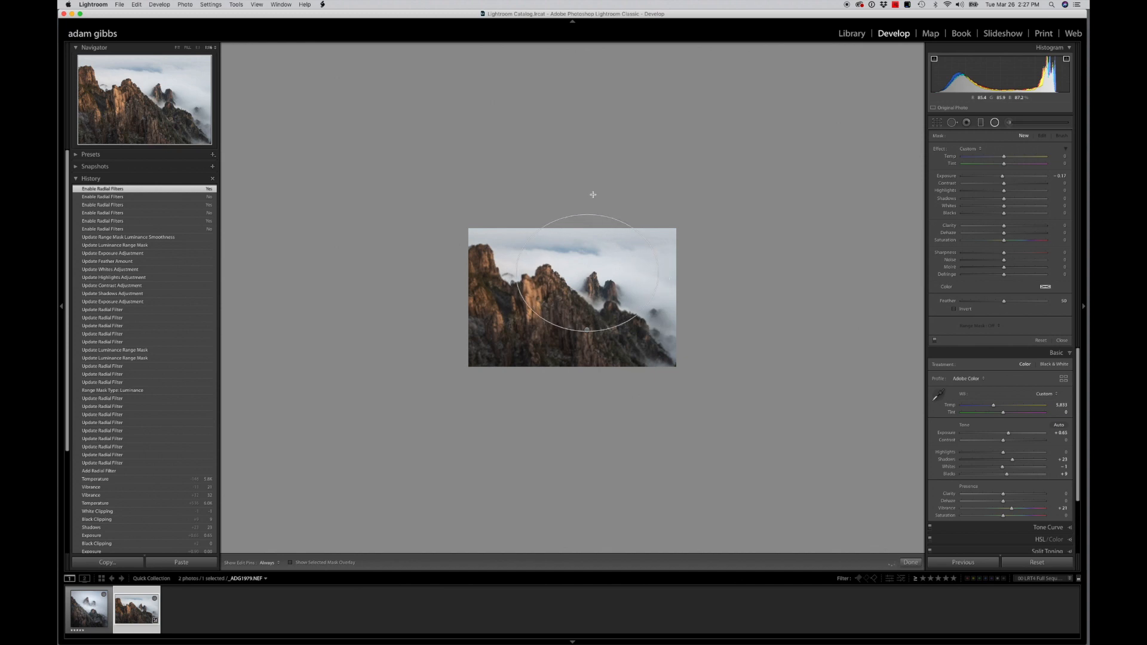
left_click(178, 48)
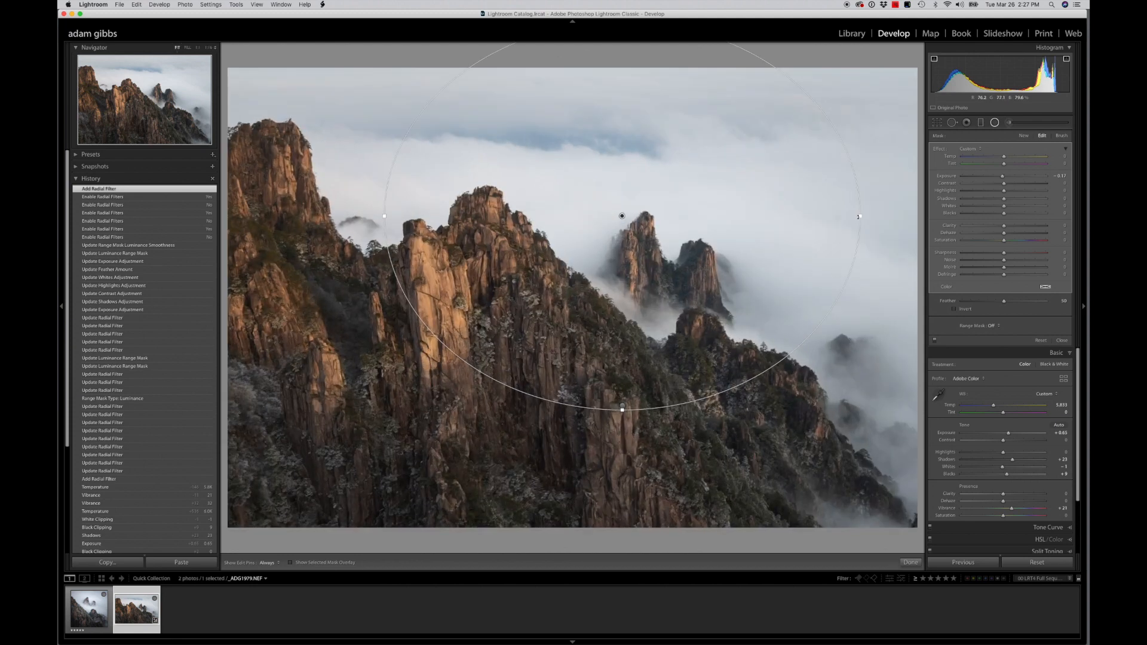
left_click_drag(858, 217, 801, 217)
left_click_drag(622, 409, 622, 374)
left_click_drag(645, 309, 675, 292)
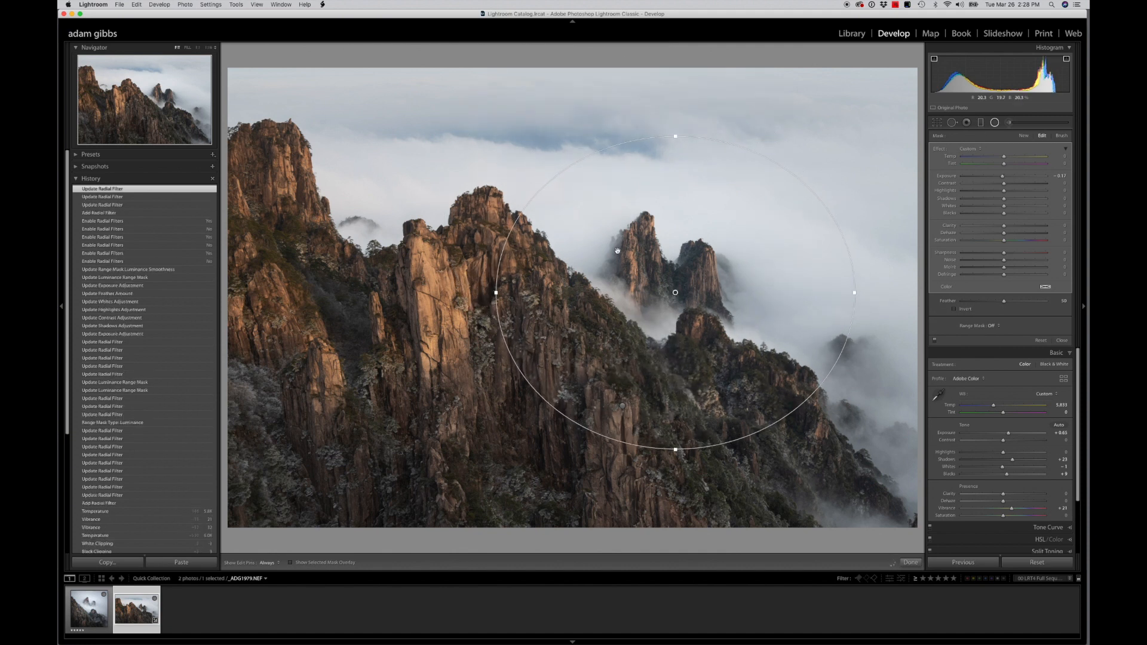
Set the twin-peaks radial filter to Feather 85, invert its mask, and brighten its Exposure to about 0.8
left_click_drag(1004, 301, 1033, 301)
left_click_drag(1003, 176, 1007, 177)
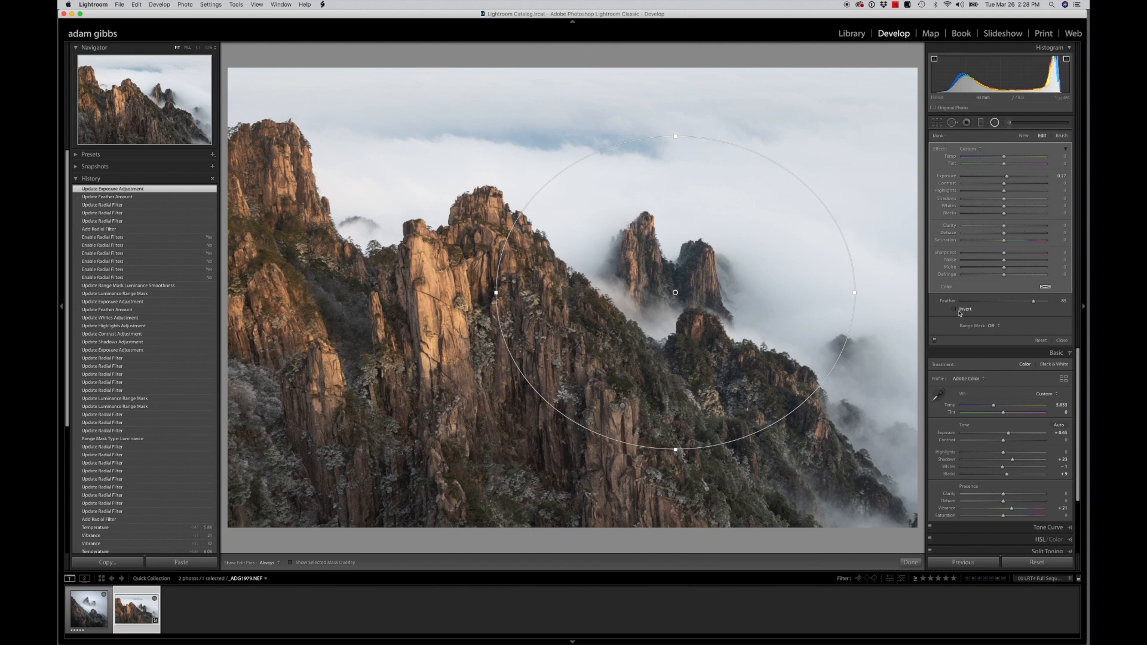
left_click(955, 310)
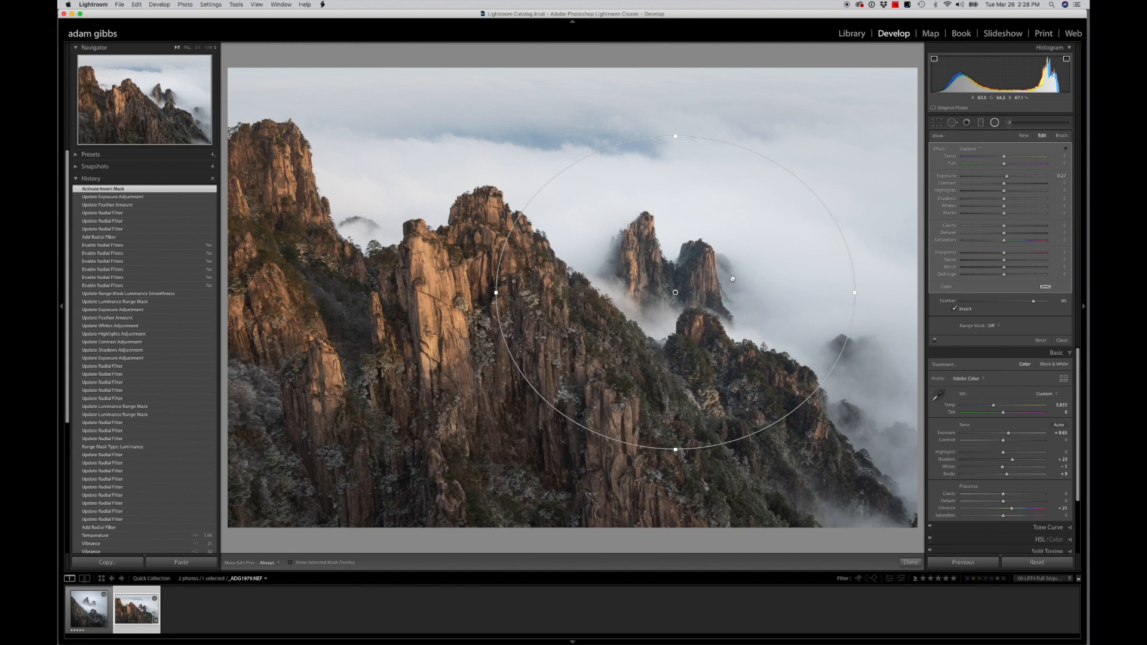
left_click_drag(1009, 179, 1013, 178)
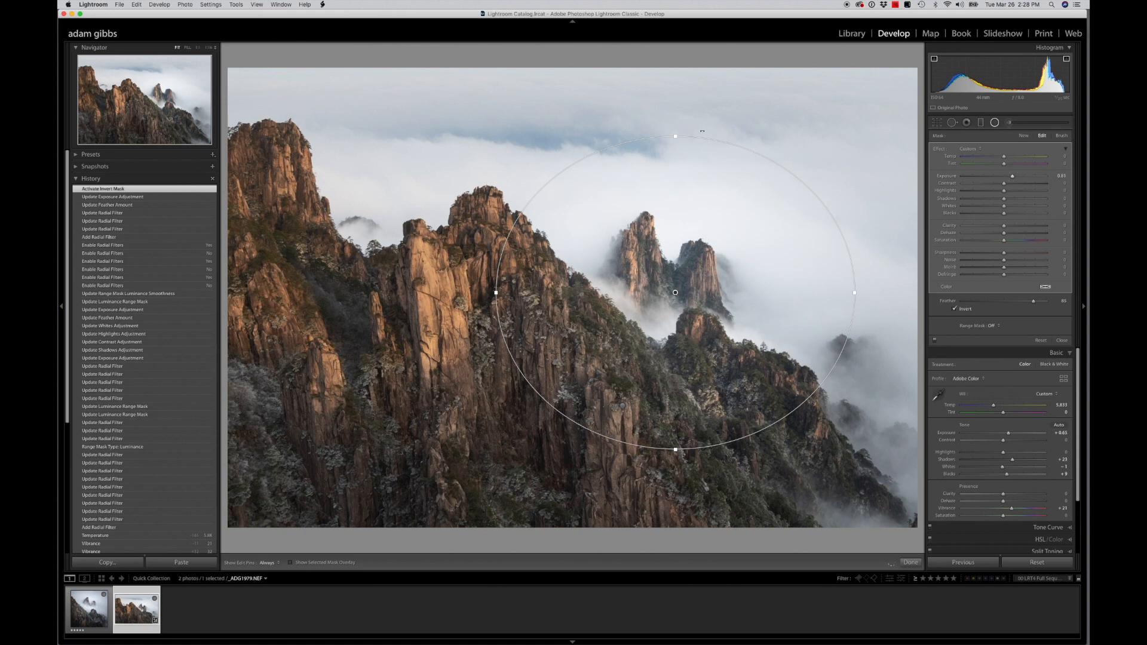
Enlarge the twin-peaks radial filter in both directions and raise its Highlights to 21 and Whites to 23
left_click_drag(675, 135, 681, 99)
left_click_drag(853, 293, 895, 297)
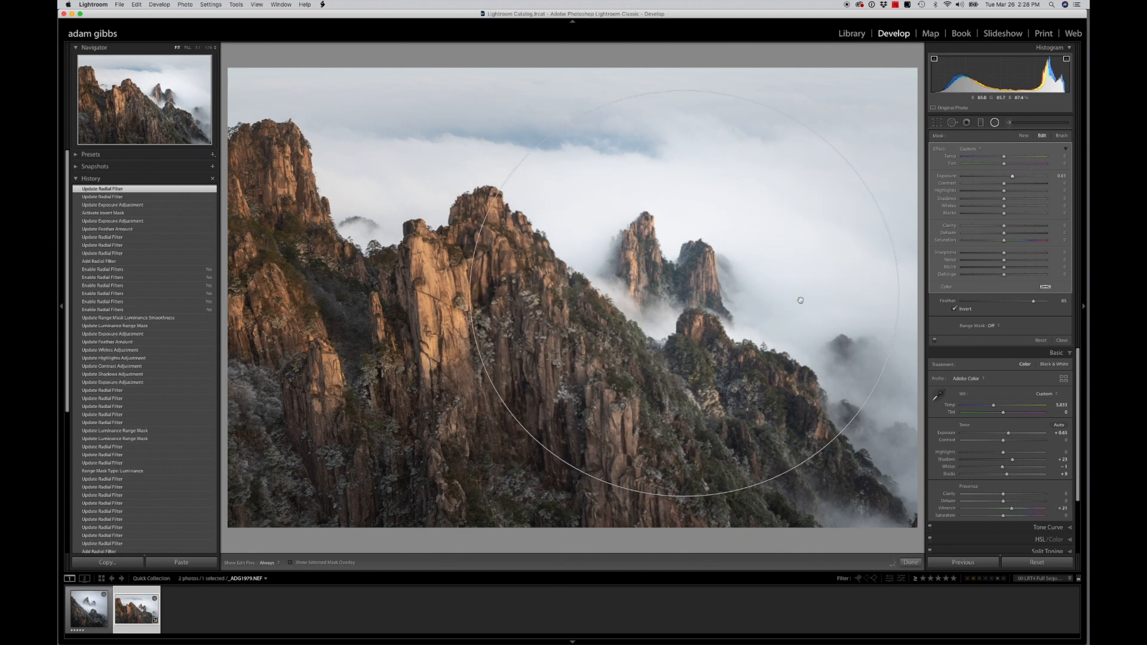
left_click_drag(1003, 190, 1014, 211)
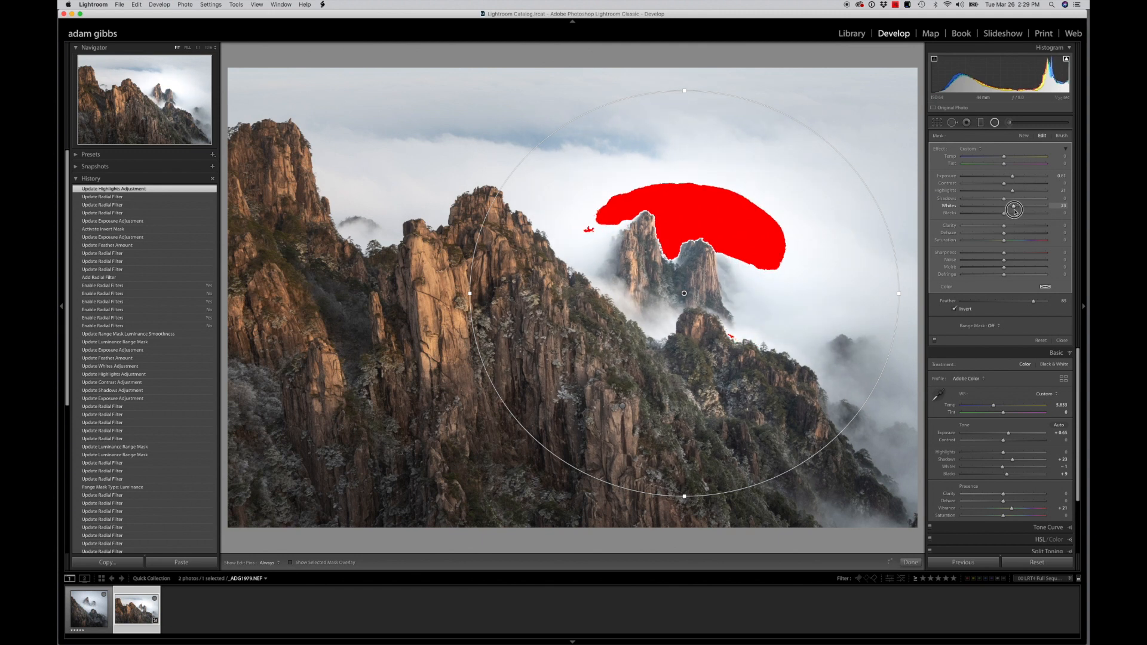
left_click_drag(1014, 210, 1013, 209)
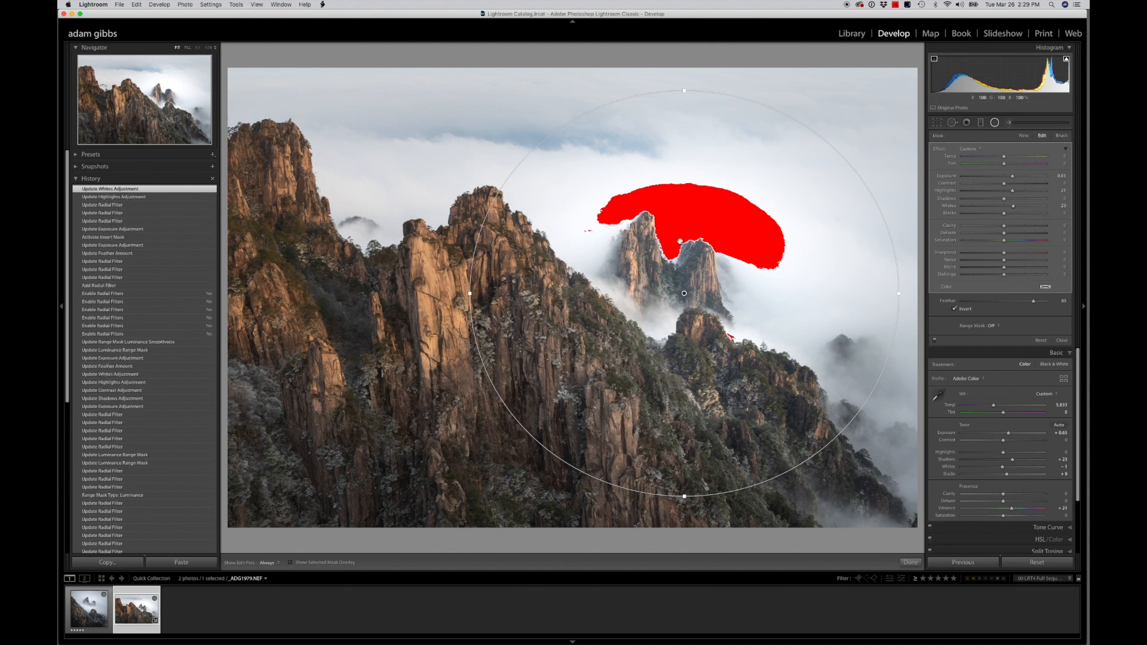
Toggle the highlight clipping warning to check the clouds, and lower the radial filter's Whites to 4
left_click(1067, 60)
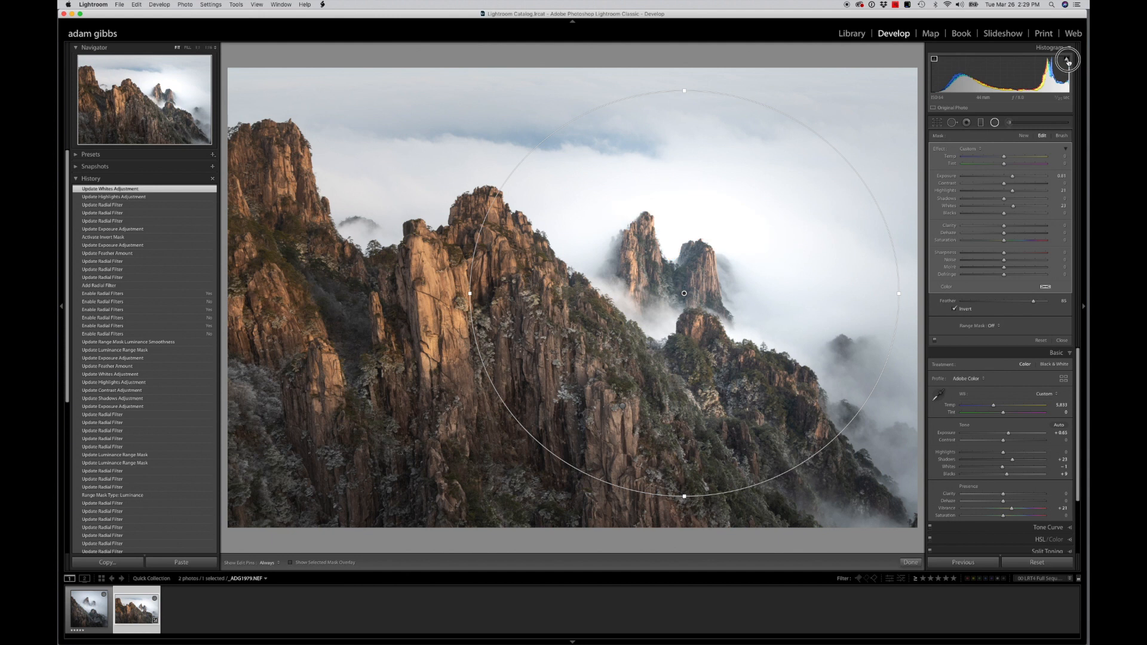
left_click(1067, 59)
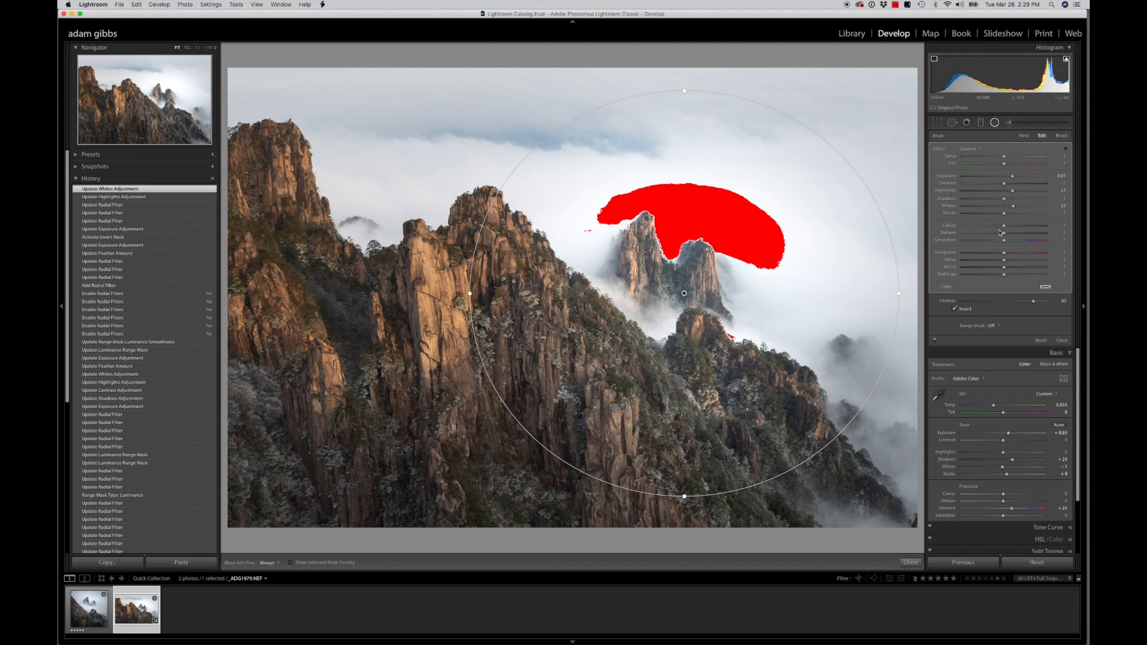
left_click_drag(1013, 208, 1006, 207)
Zoom out to 1:8 and compare the photo with the radial filters switched off and on
left_click(210, 48)
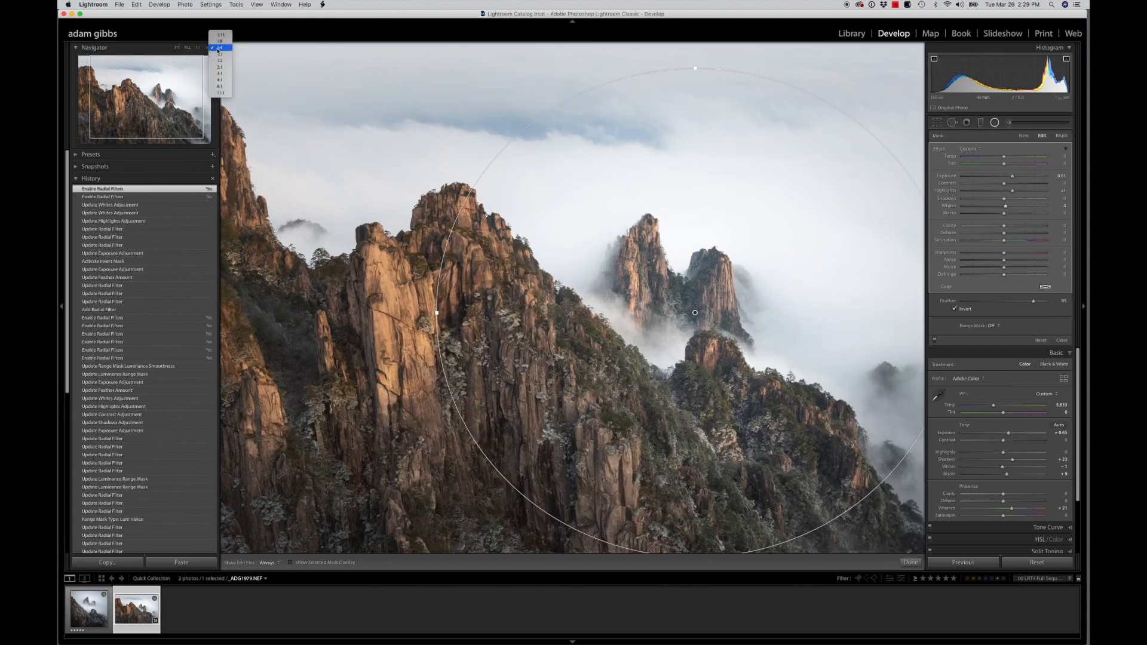
left_click(219, 41)
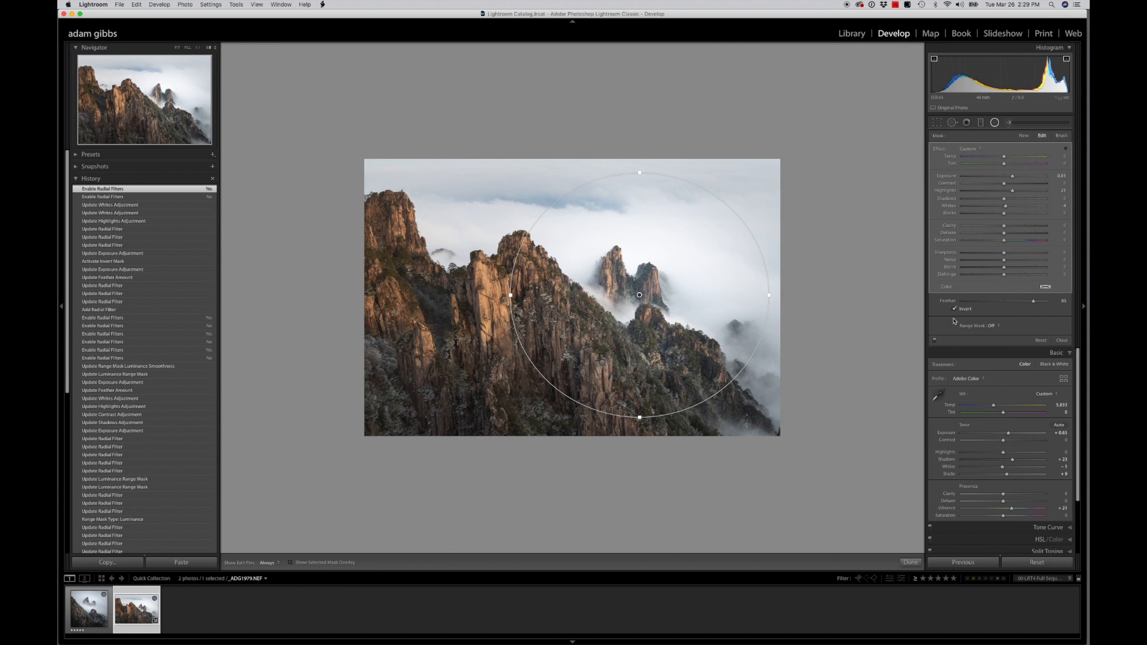
left_click(935, 340)
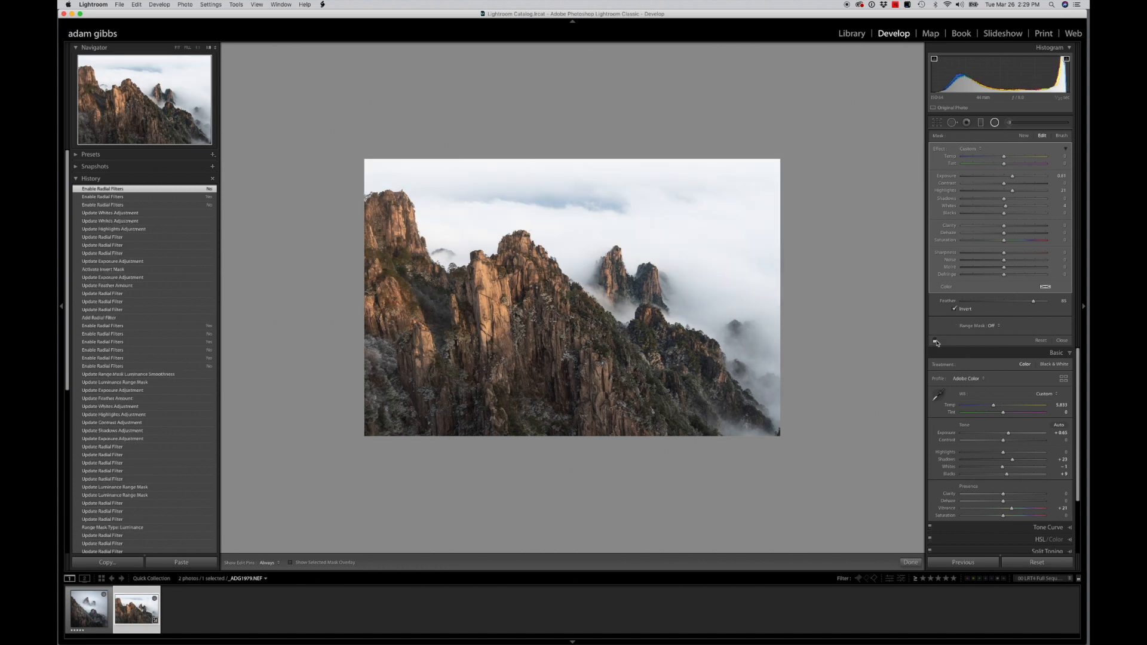
left_click(936, 341)
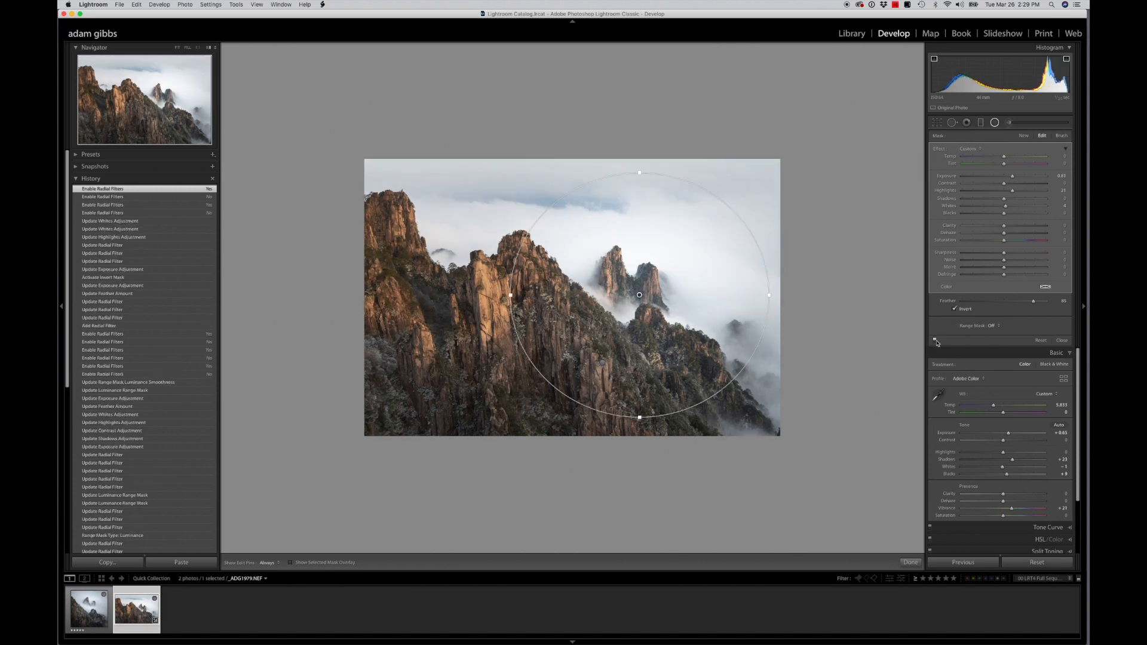
left_click(935, 341)
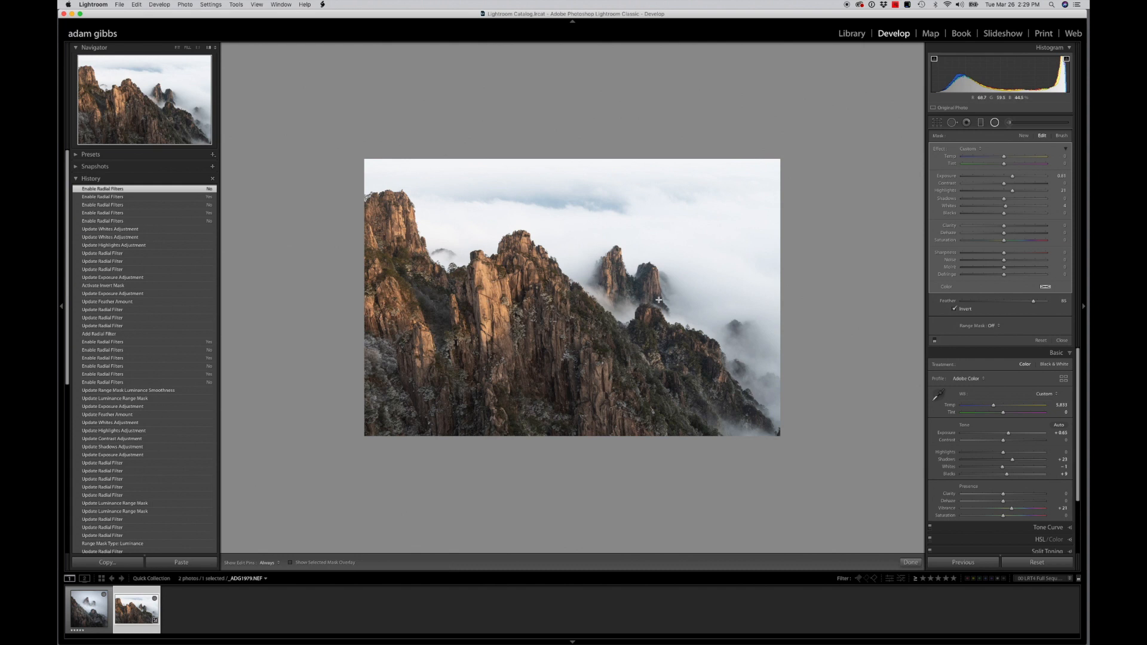
left_click(935, 342)
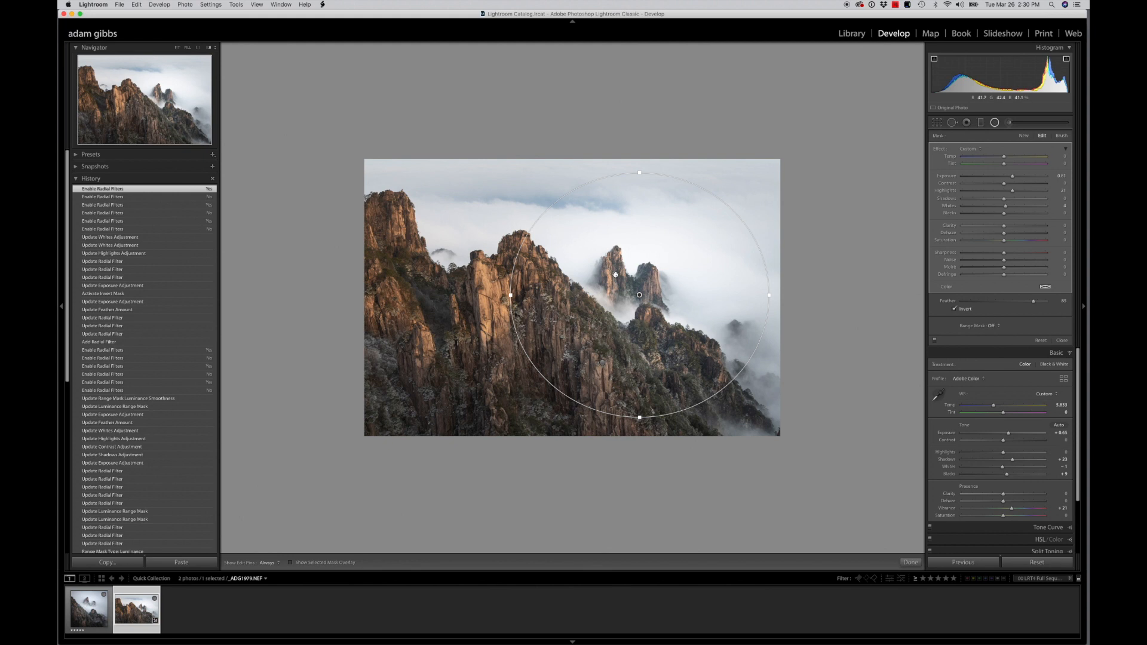
Leave the radial filter, view the square edited mountain photo for reference, and return to the landscape photo
left_click(995, 123)
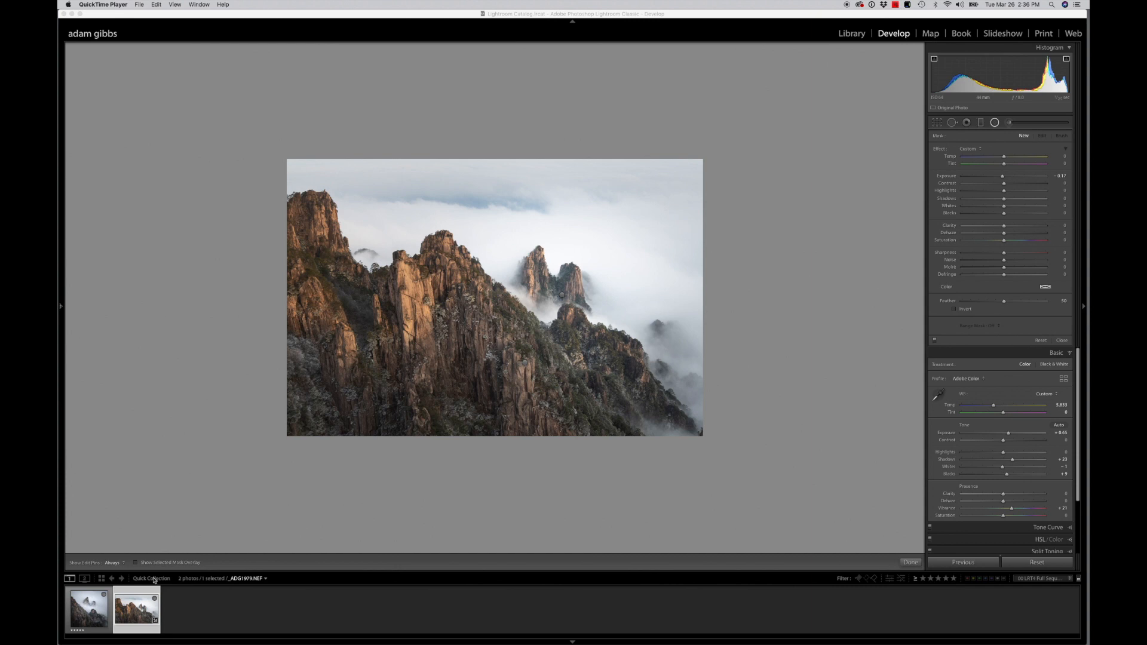
left_click(98, 605)
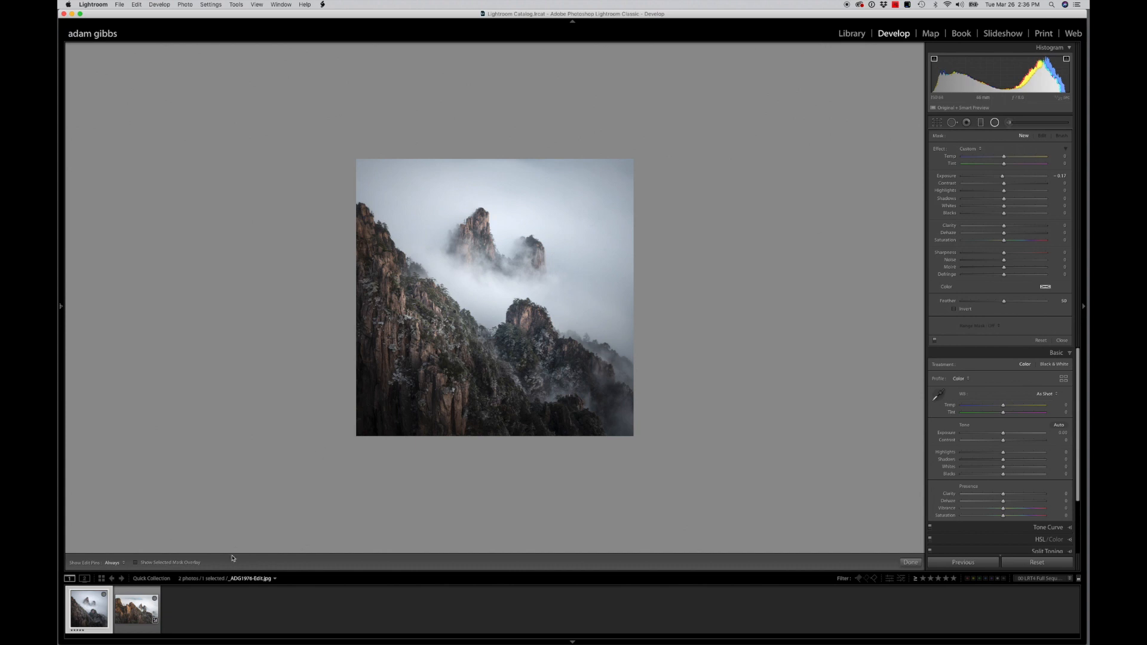
left_click(137, 607)
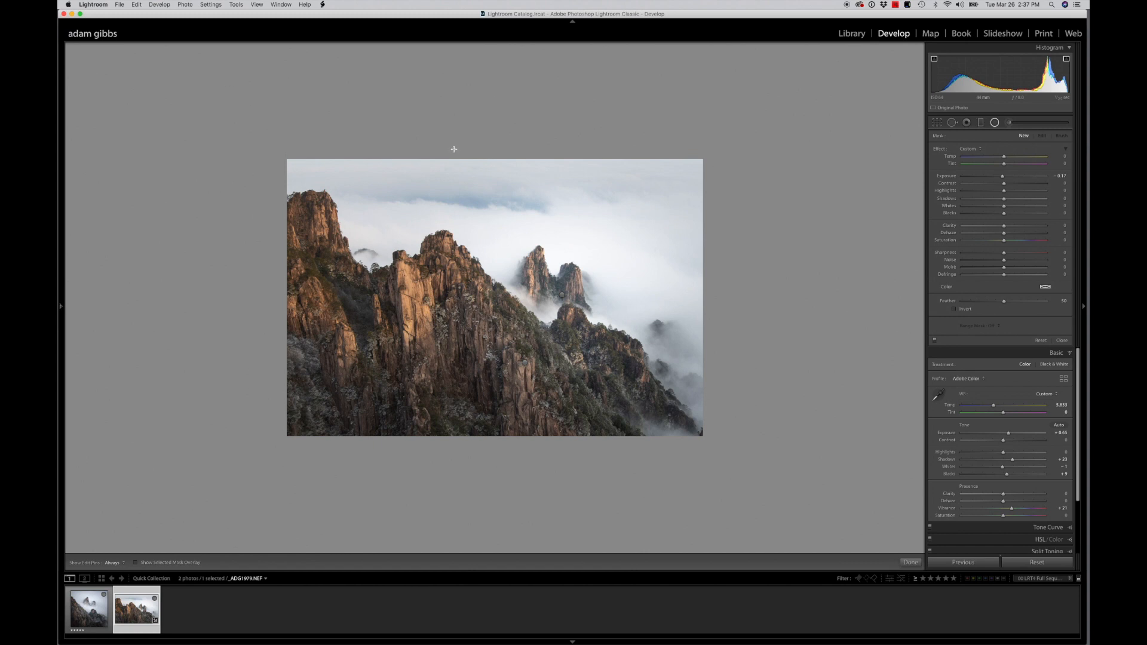
Add a new radial filter as a wide ellipse spanning the photo's full height and extending beyond its sides
left_click(994, 123)
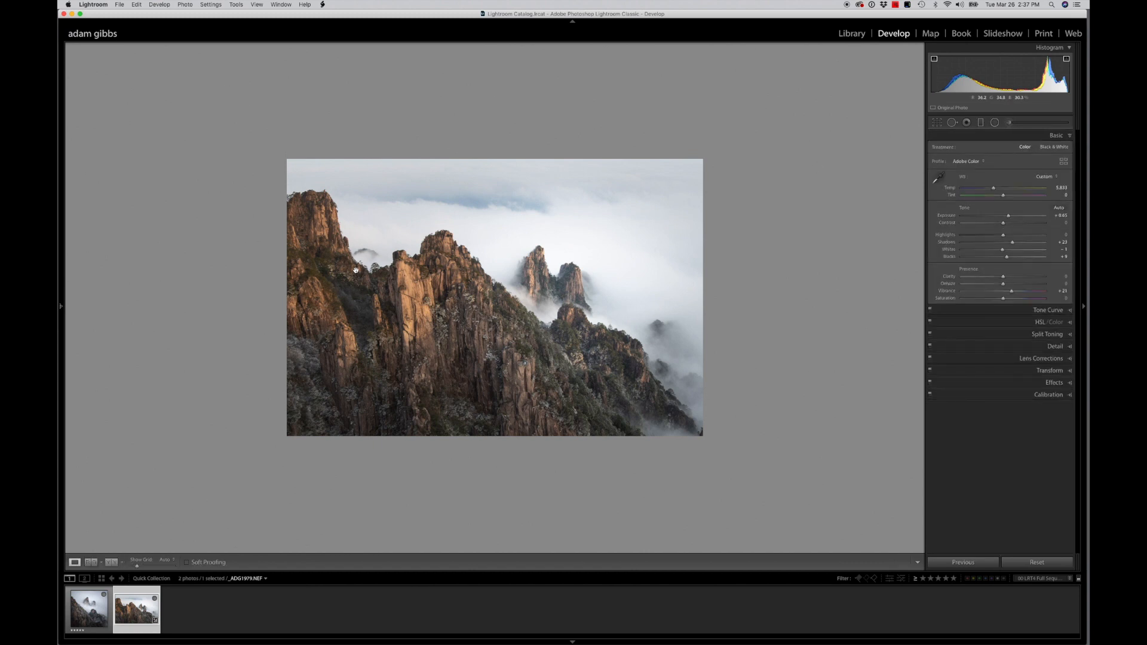
left_click(994, 122)
left_click_drag(418, 276, 738, 416)
left_click_drag(601, 307, 685, 296)
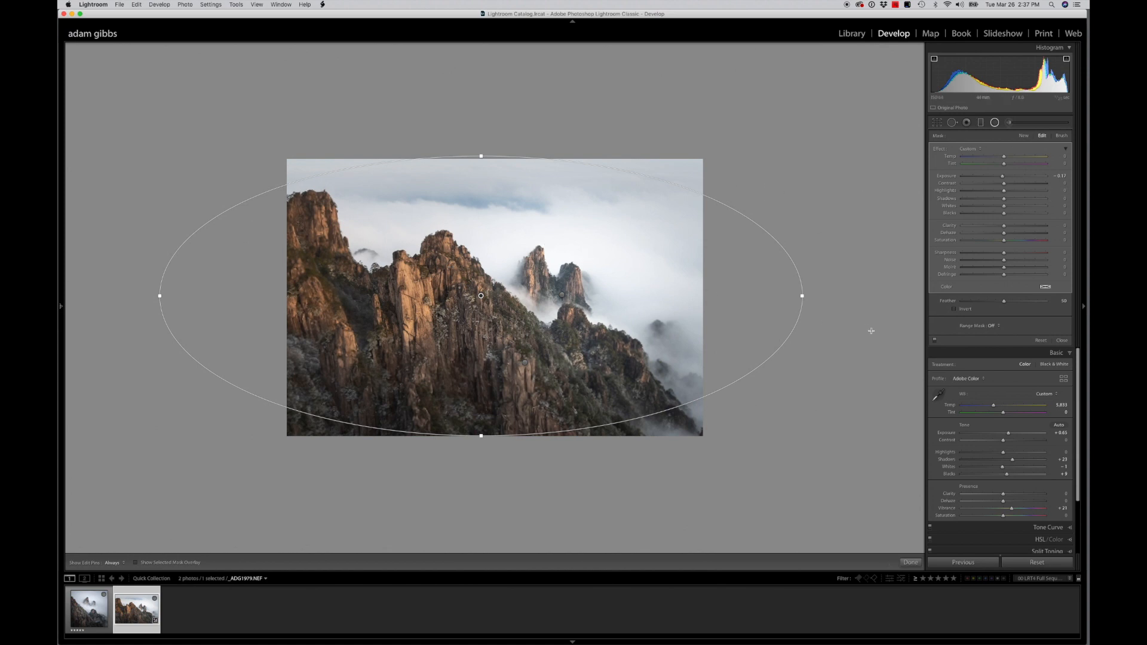
Darken the new radial filter's Exposure to about -1.2 and narrow the ellipse to slightly beyond the photo's side edges
left_click_drag(1003, 179, 989, 178)
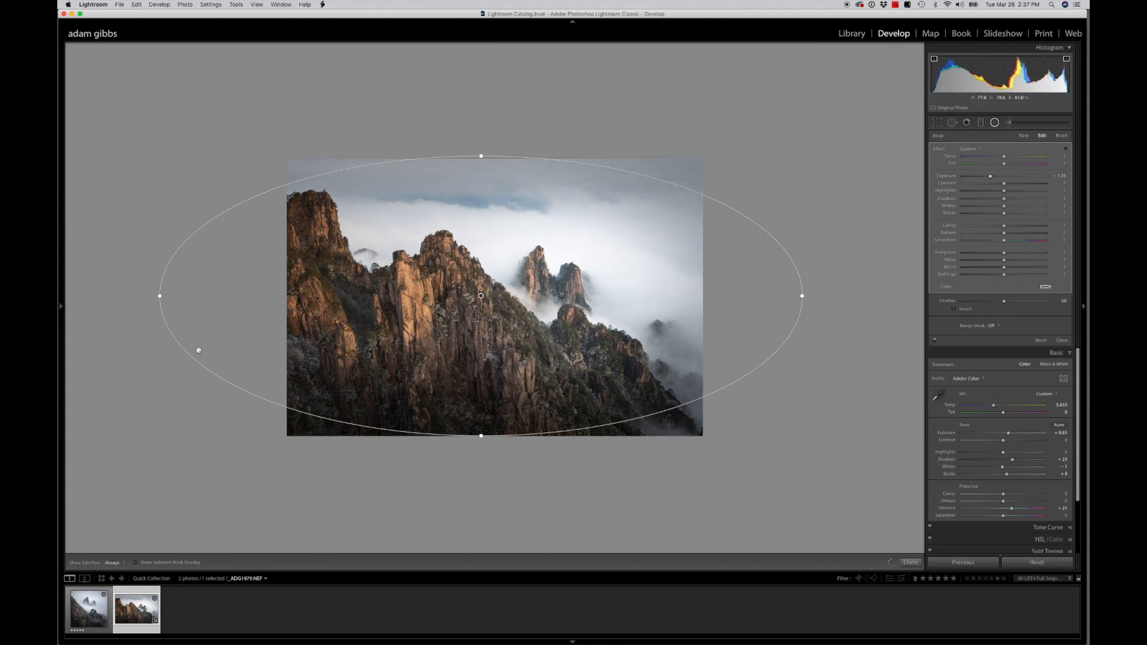
left_click_drag(160, 297, 195, 296)
left_click_drag(422, 306, 453, 304)
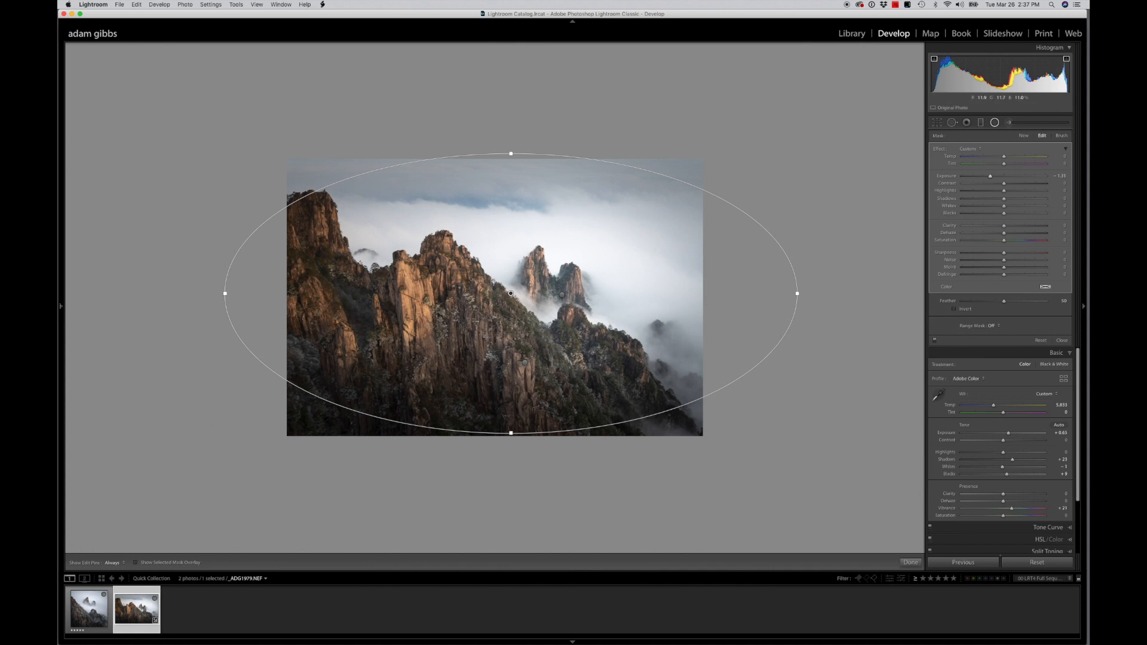
left_click_drag(795, 294, 692, 305)
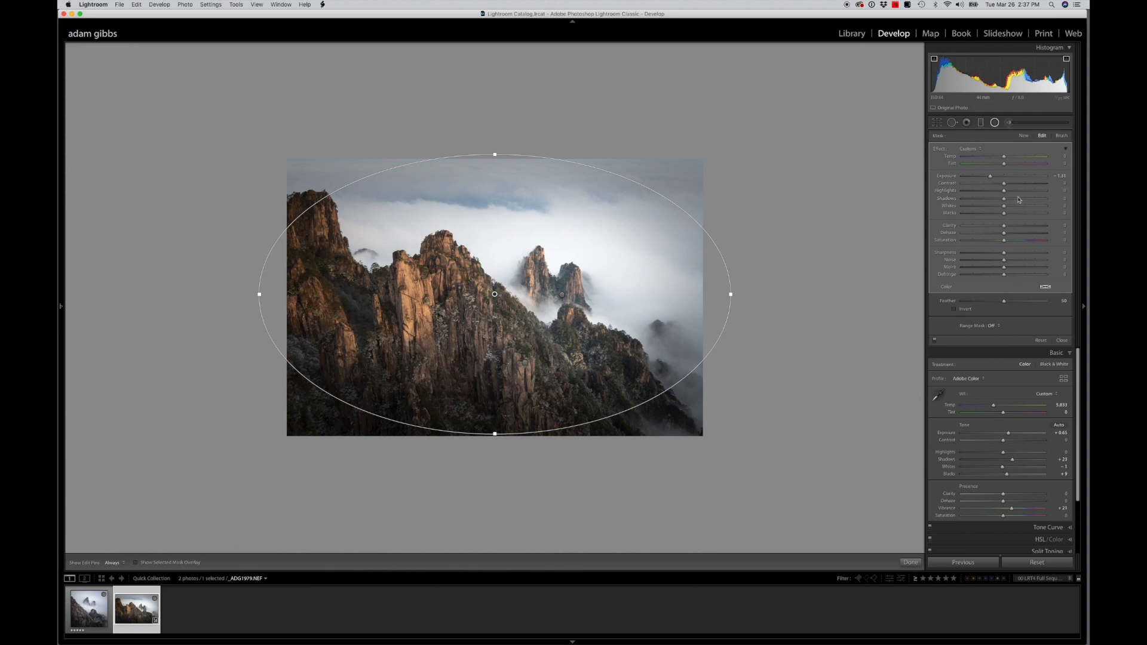
Raise the vignetting radial filter's Blacks to about 15 and set its Feather to 77
left_click(1006, 215)
left_click_drag(1005, 215, 1013, 216)
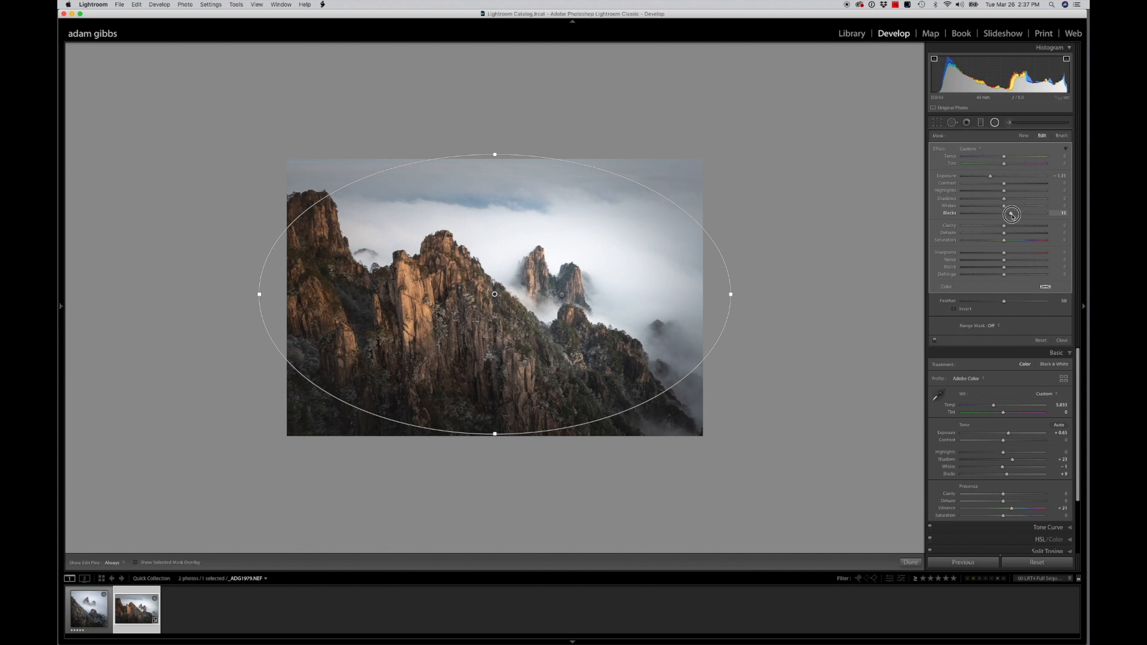
left_click_drag(1011, 215, 1012, 215)
left_click_drag(1004, 301, 1028, 303)
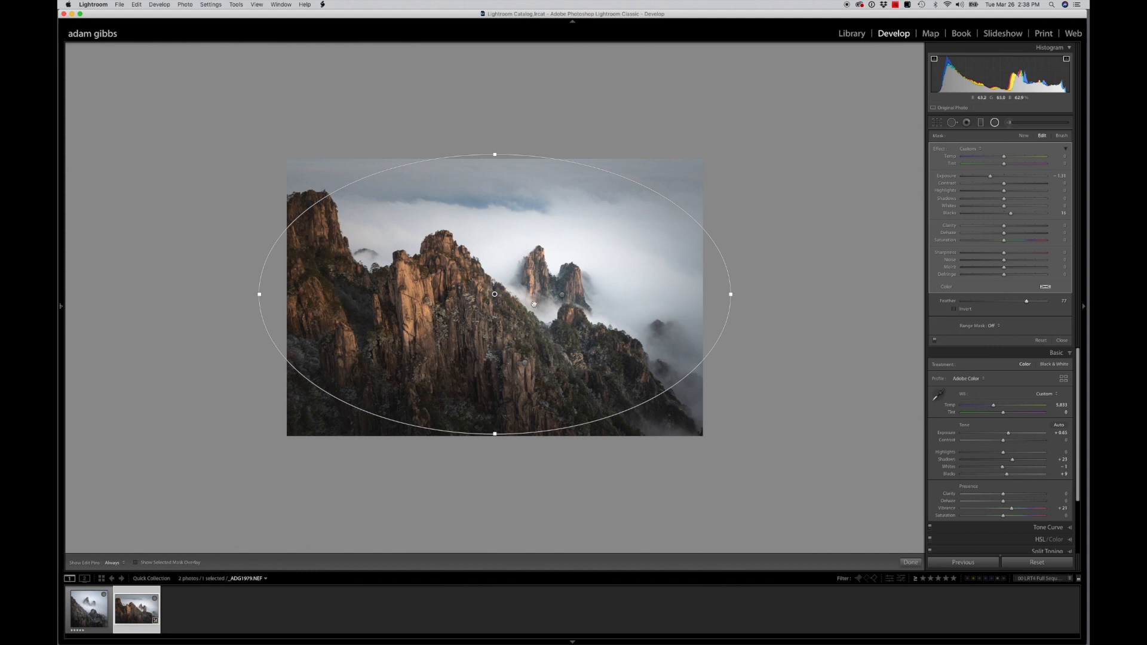
Narrow the vignetting ellipse and shift it right and slightly up so it is centred on the distant twin peaks
left_click_drag(508, 341, 546, 338)
left_click_drag(468, 320, 465, 321)
left_click_drag(764, 295, 677, 304)
left_click_drag(680, 303, 694, 303)
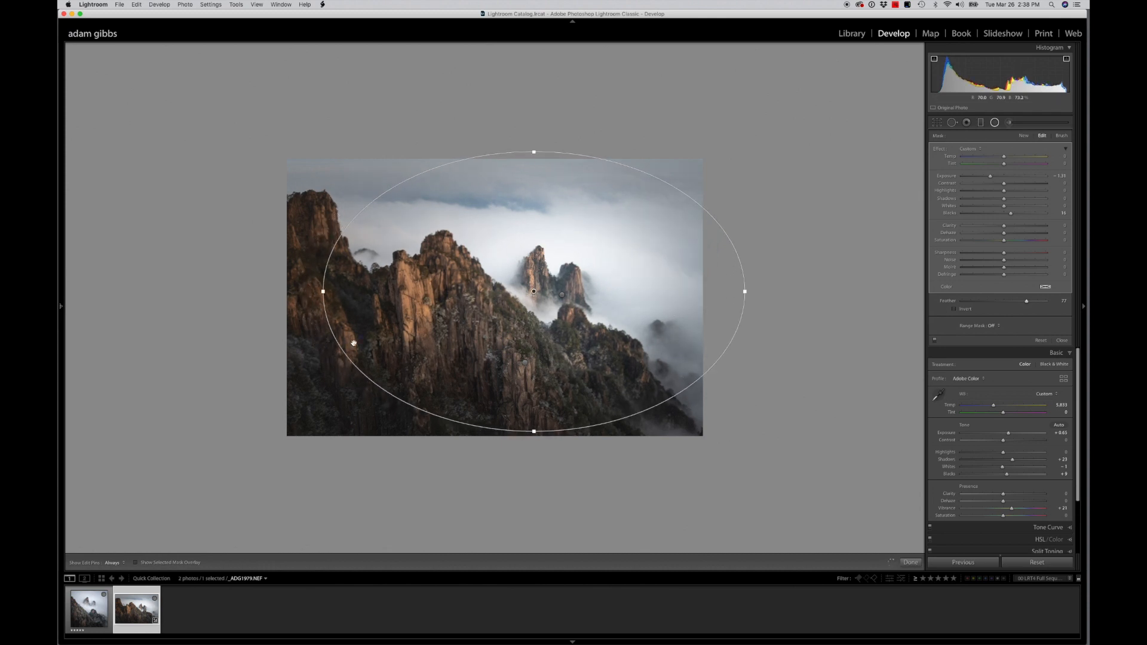
left_click_drag(526, 316, 524, 309)
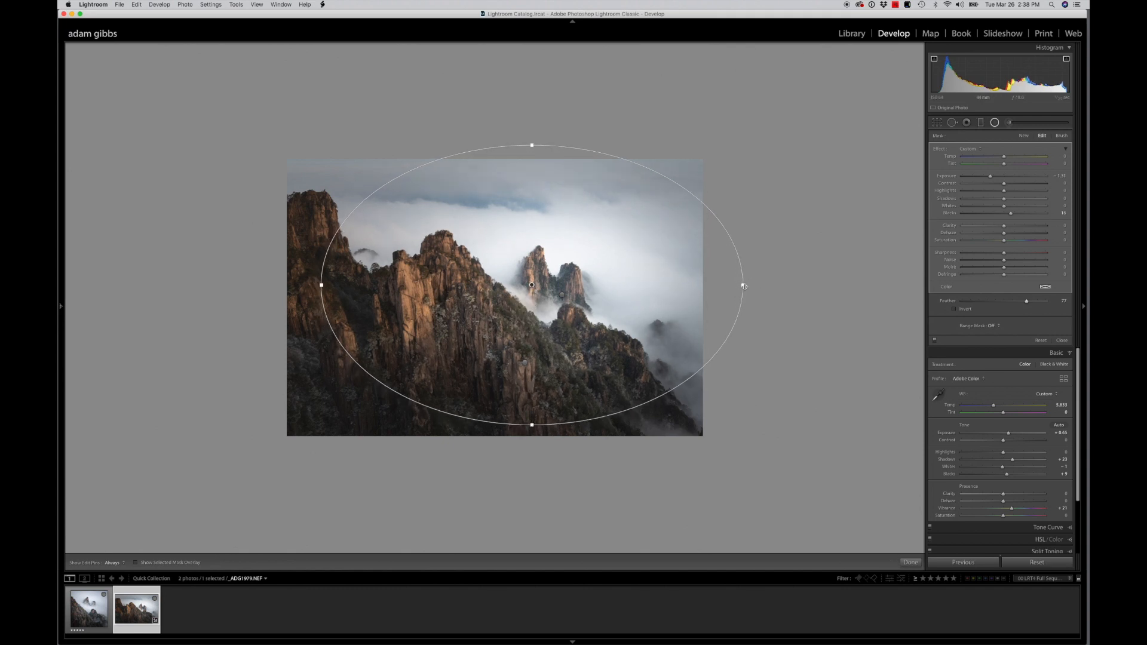
Tilt the vignetting ellipse clockwise to follow the slope and shrink it around the twin peaks, leaving the leftmost rocks outside
left_click_drag(747, 284, 753, 323)
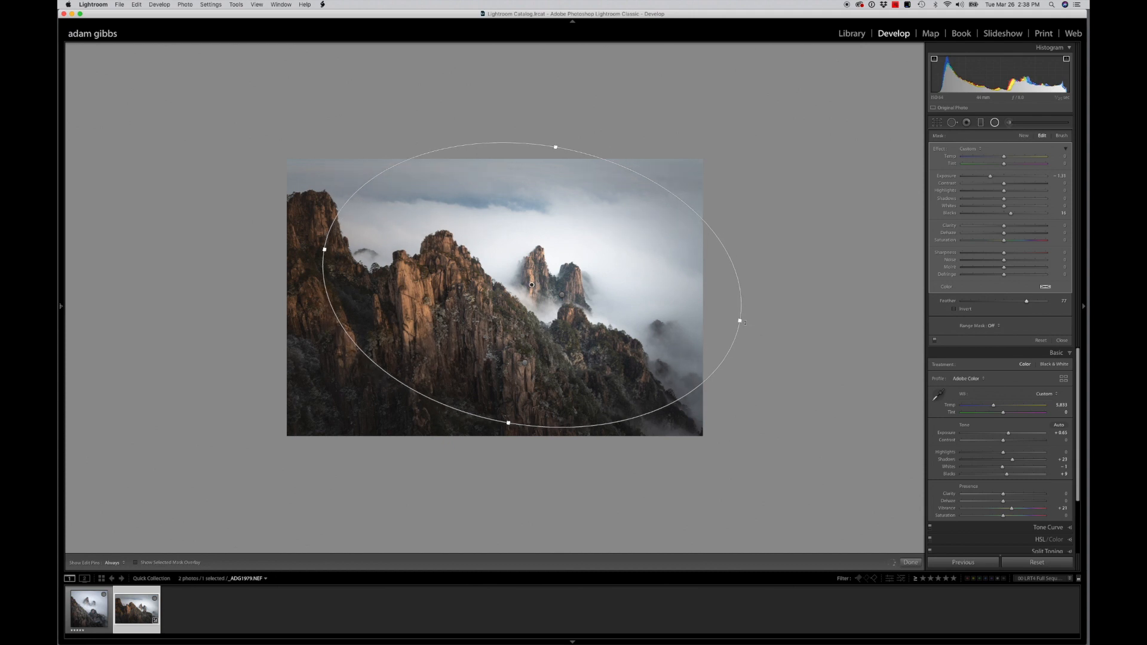
left_click_drag(665, 324, 664, 314)
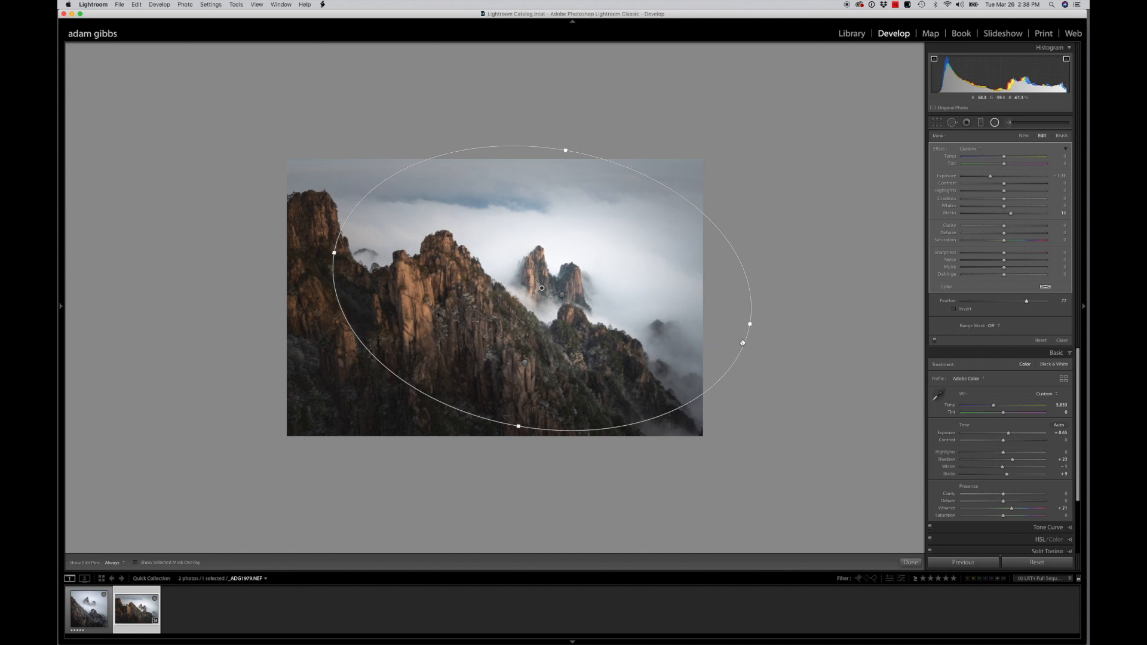
left_click_drag(750, 324, 651, 317)
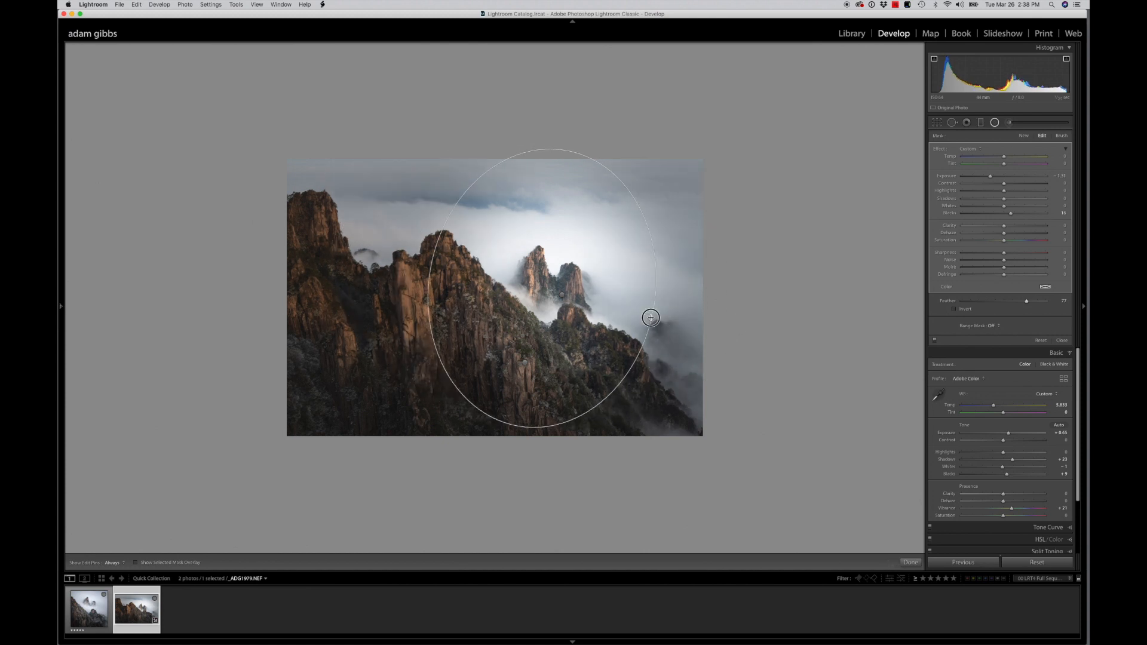
left_click_drag(651, 308, 703, 316)
left_click_drag(563, 150, 562, 157)
left_click_drag(573, 222, 573, 228)
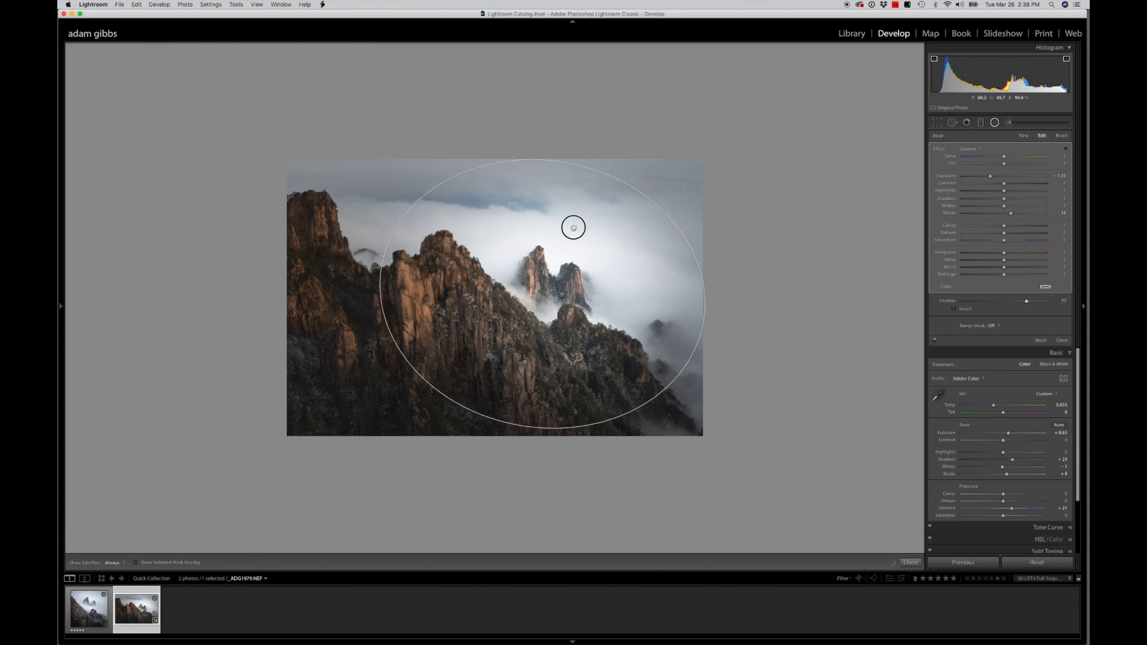
left_click_drag(381, 268, 374, 266)
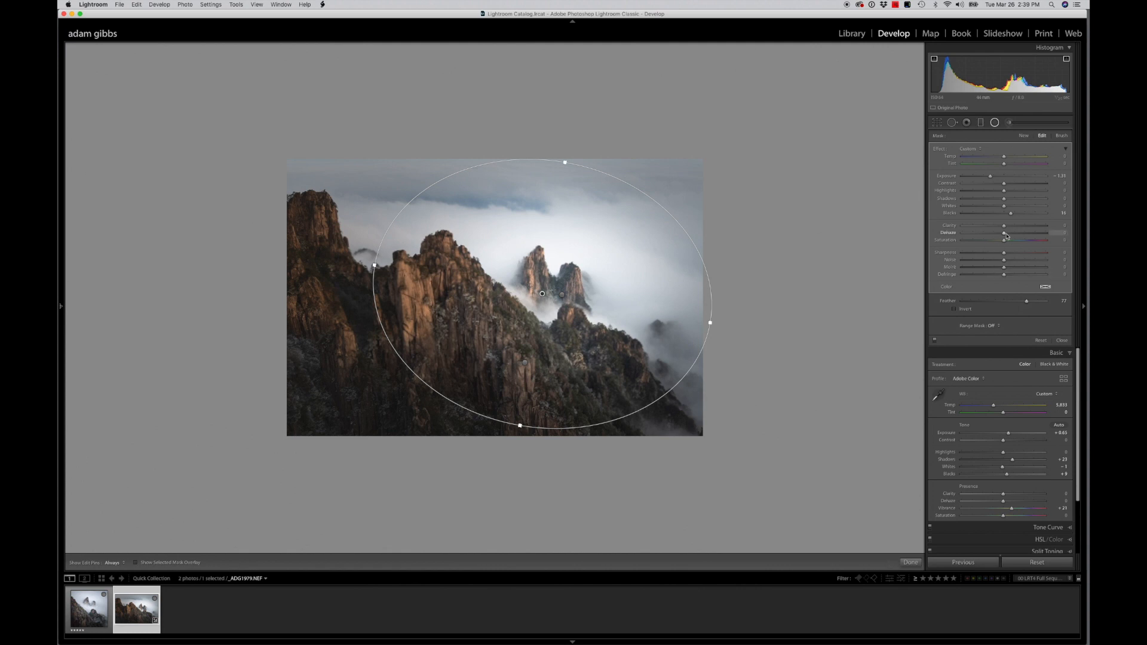
Raise the vignetting radial filter's Blacks slightly, close the filter and preview the photo full screen
left_click_drag(1012, 215, 1013, 214)
key("shift+m")
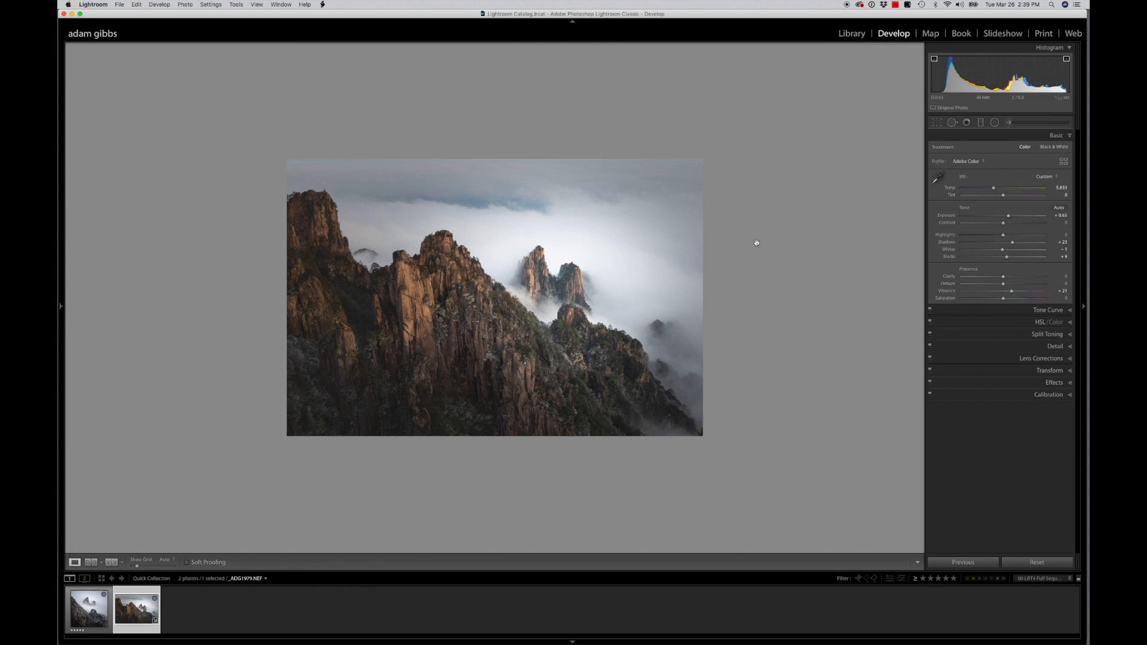
key("f")
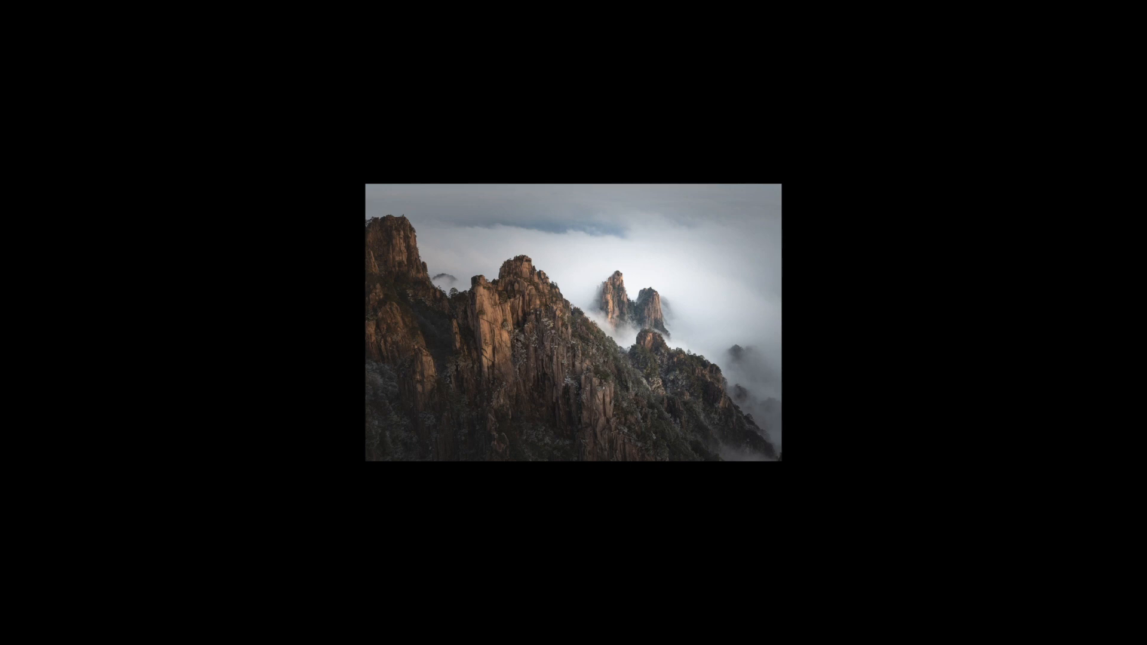
key("f")
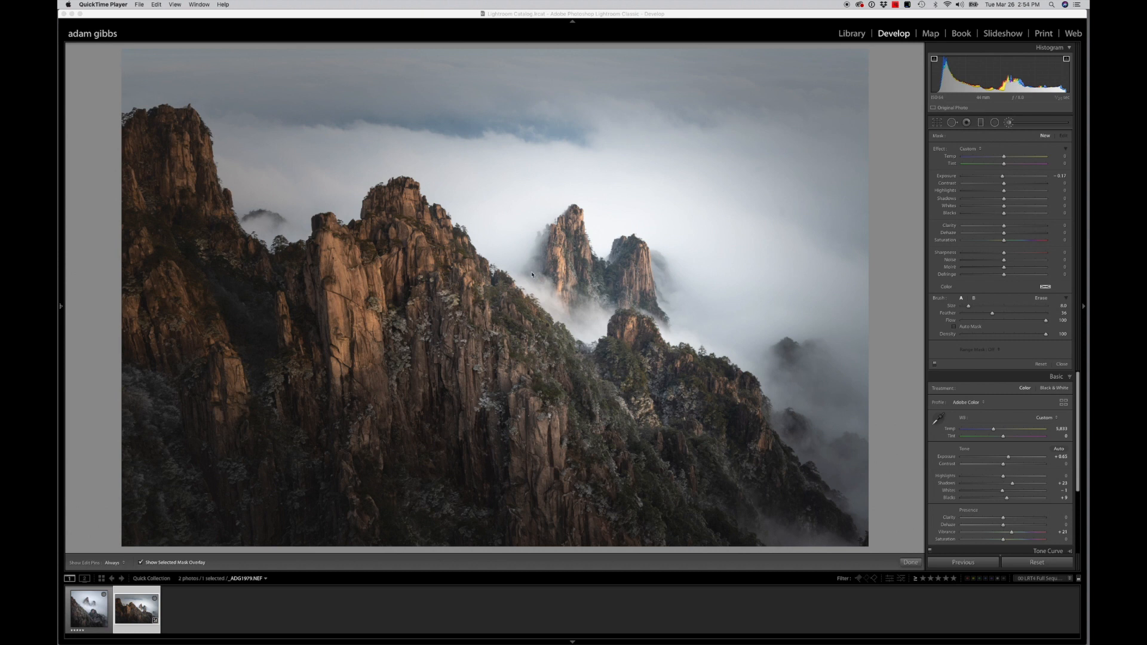
Paint an adjustment brush mask over the sunlit rock face at the photo's lower left and hide the mask overlay
left_click(1008, 123)
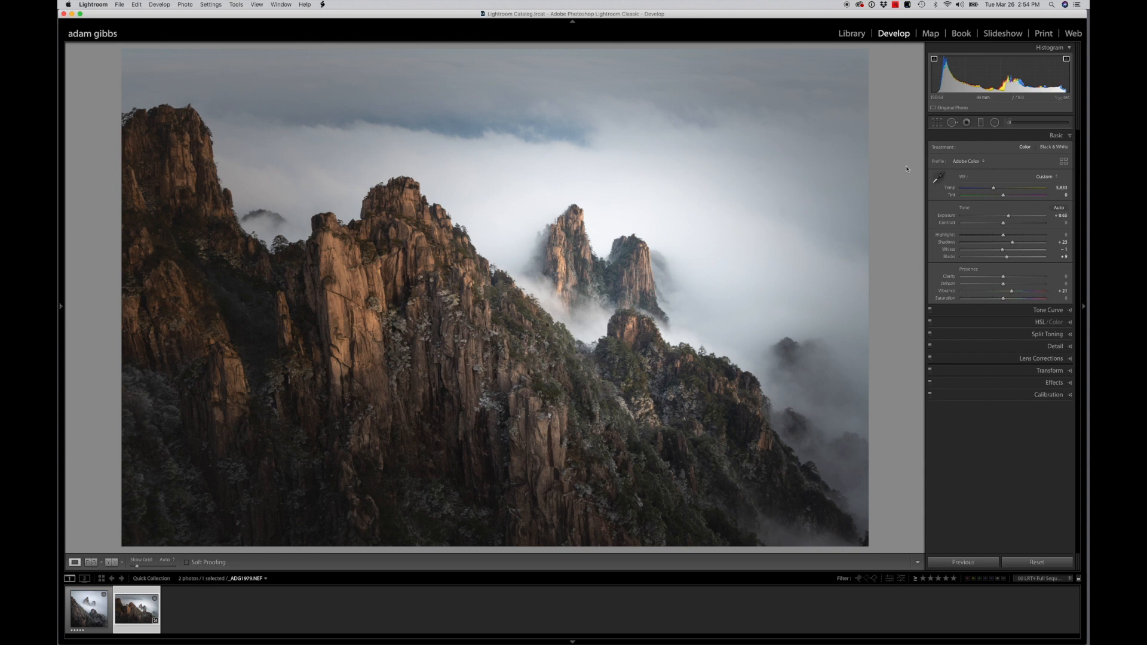
left_click(1008, 122)
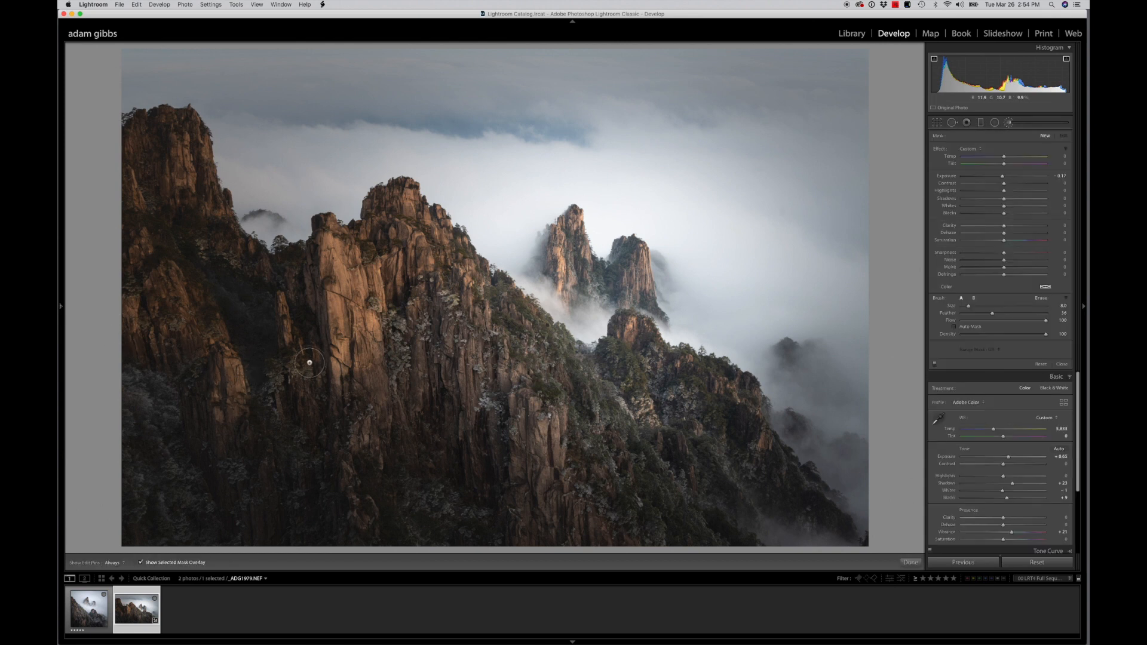
mouse_move(219, 353)
left_mouse_down()
mouse_move(217, 402)
mouse_move(199, 410)
mouse_move(257, 418)
mouse_move(266, 381)
left_mouse_up()
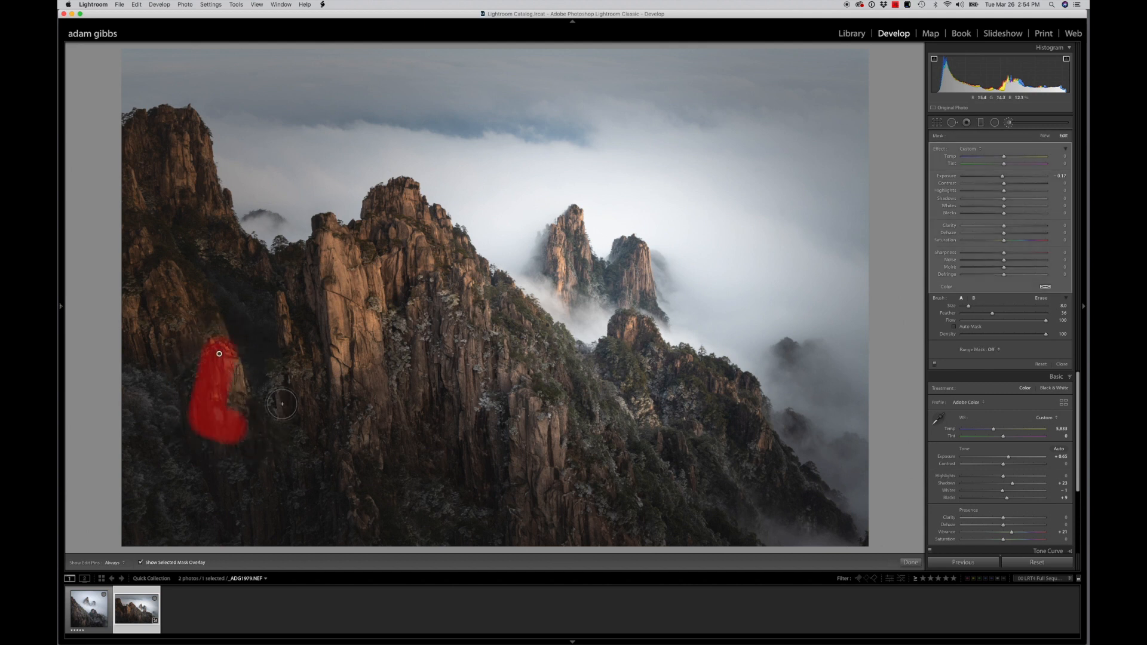
left_click(141, 563)
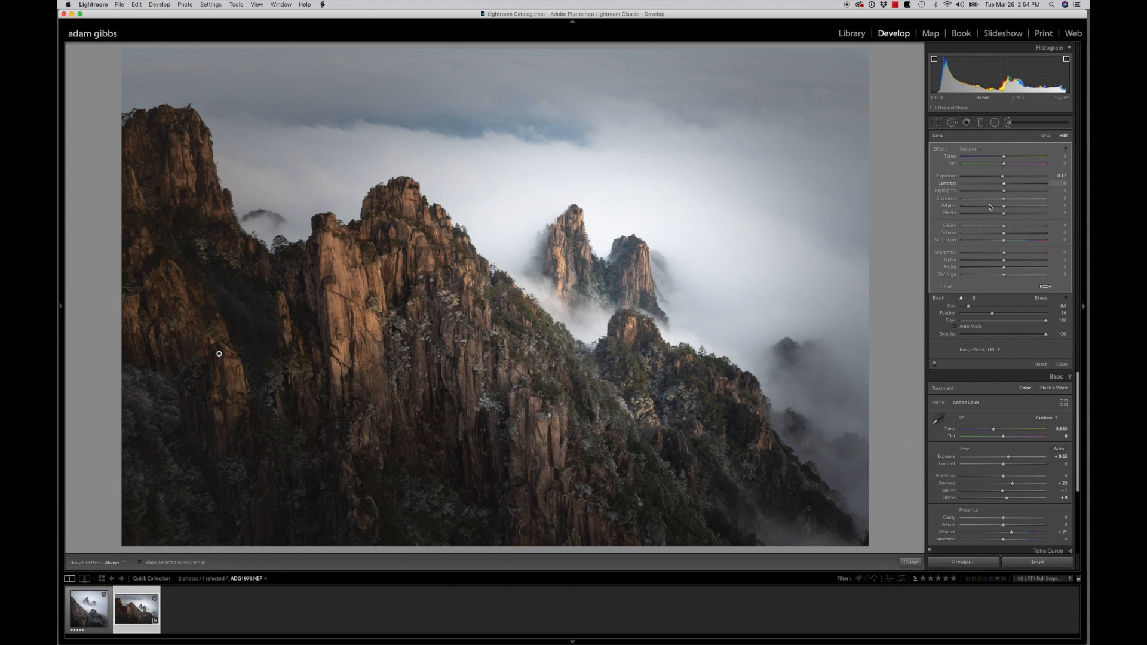
Set the lower-left rock brush's Exposure to about 0.76, limit it with a Luminance range mask starting at about 48, and compare before and after
left_click(1003, 177)
left_click_drag(1003, 177, 1008, 179)
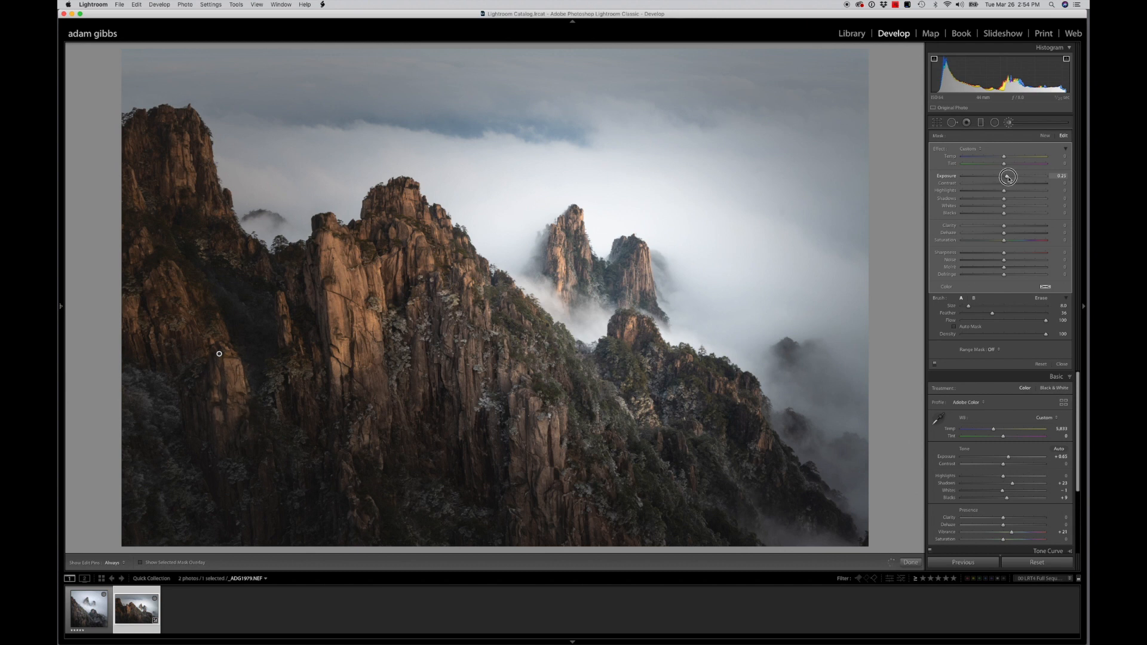
left_click_drag(1007, 179, 1008, 177)
key("z")
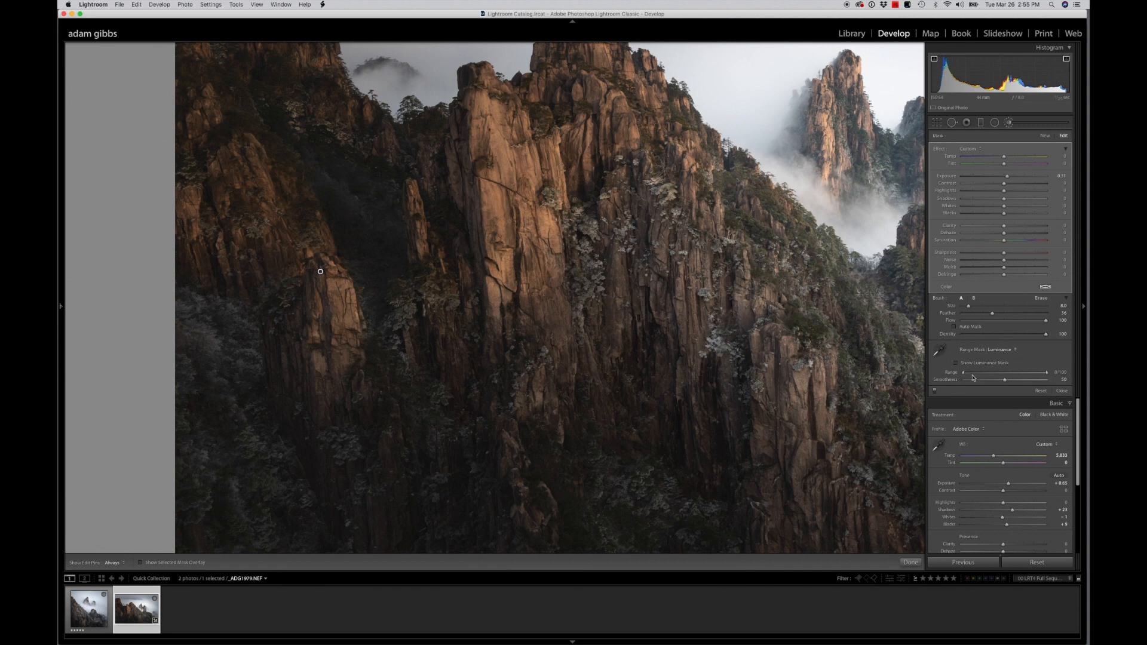
left_click_drag(964, 374, 990, 375)
left_click(1009, 177)
left_click_drag(1008, 177, 1014, 178)
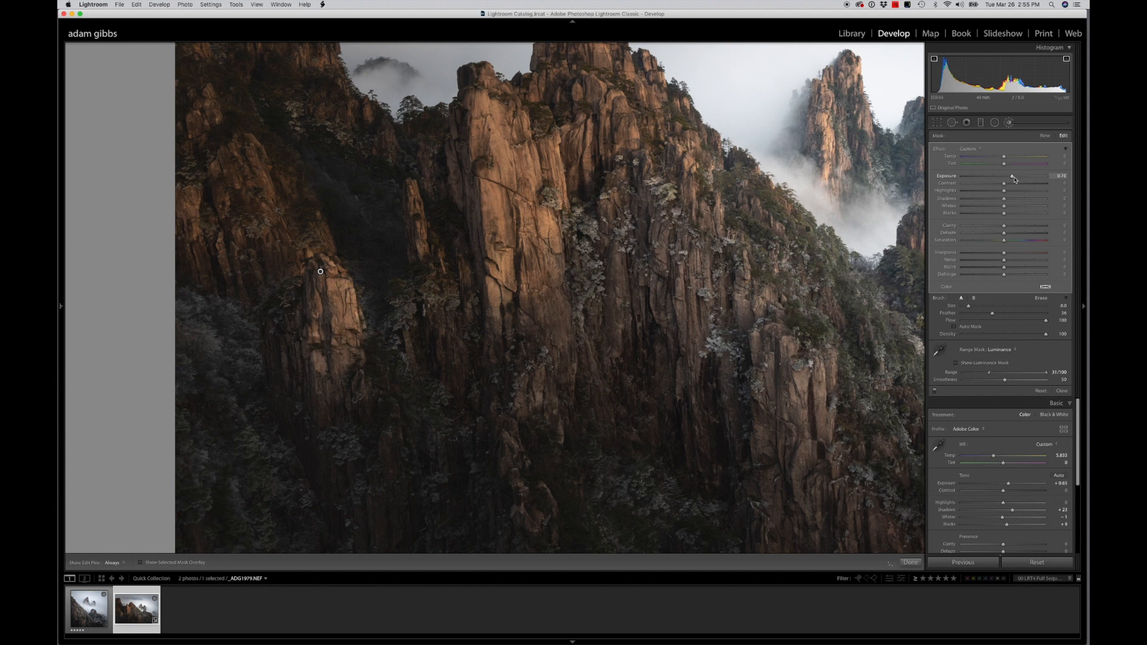
left_click_drag(989, 374, 1004, 373)
left_click(936, 393)
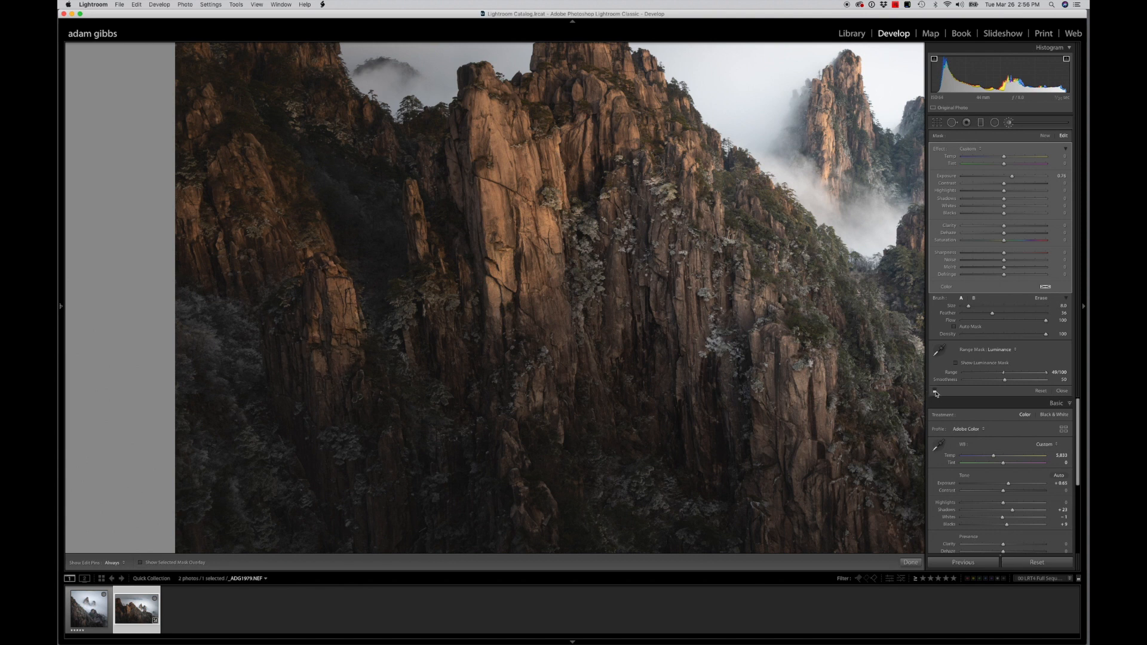
left_click(936, 393)
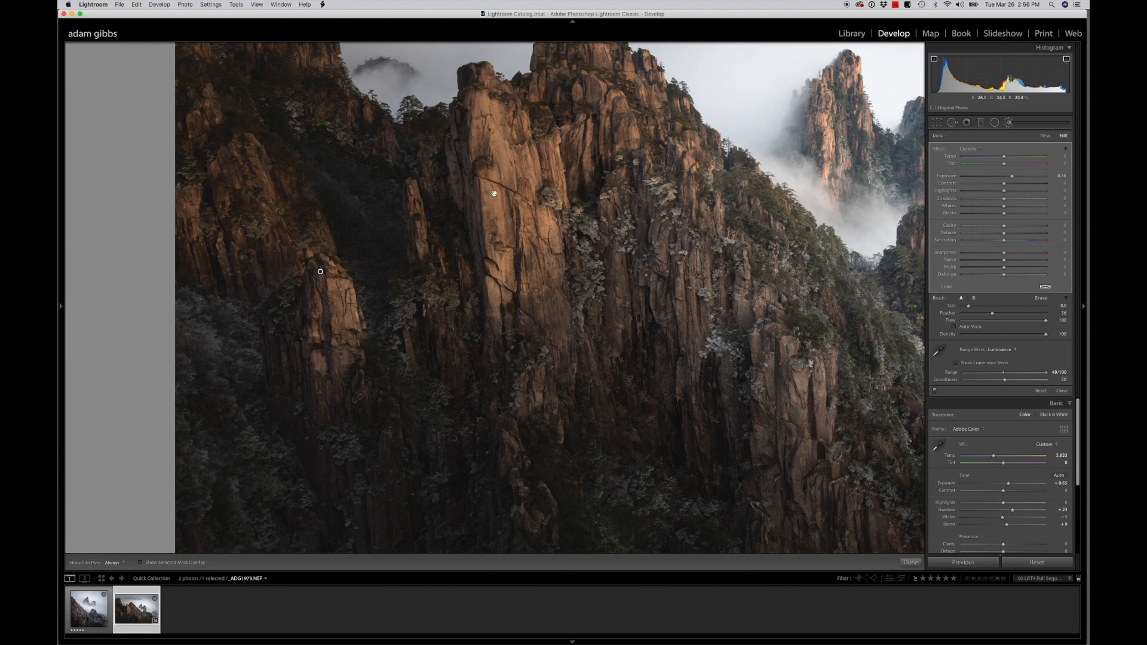
Paint a new adjustment brush mask over the tall central rock face and its summit, checking coverage with the mask overlay
scroll(487, 295, "up", 5)
left_click_drag(487, 295, 485, 291)
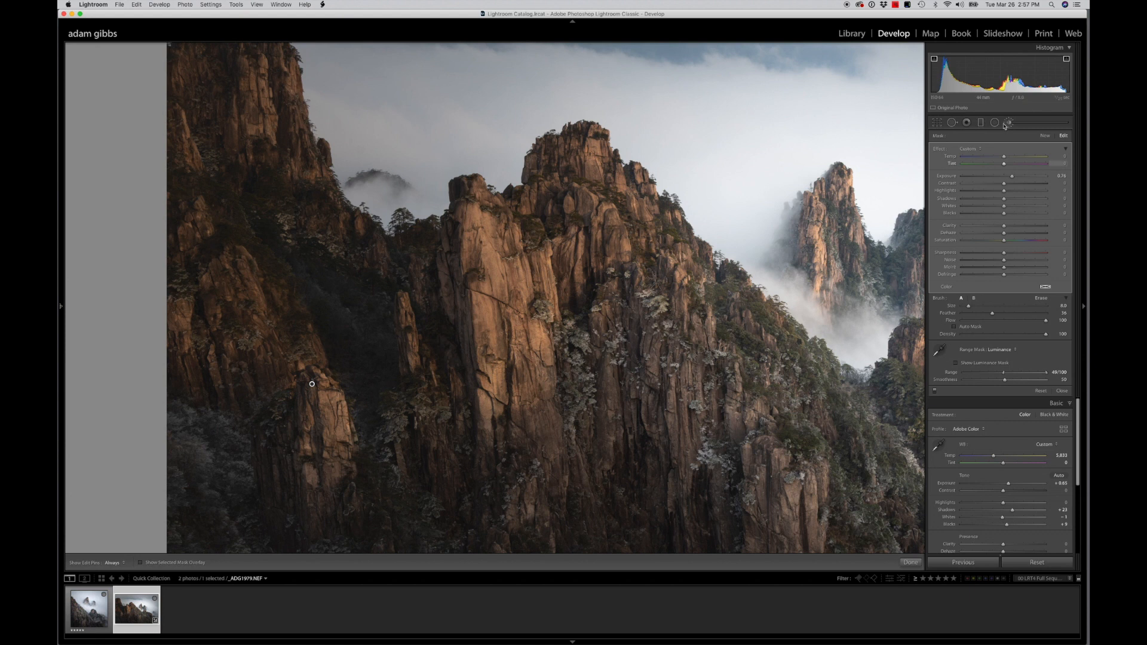
left_click(1045, 137)
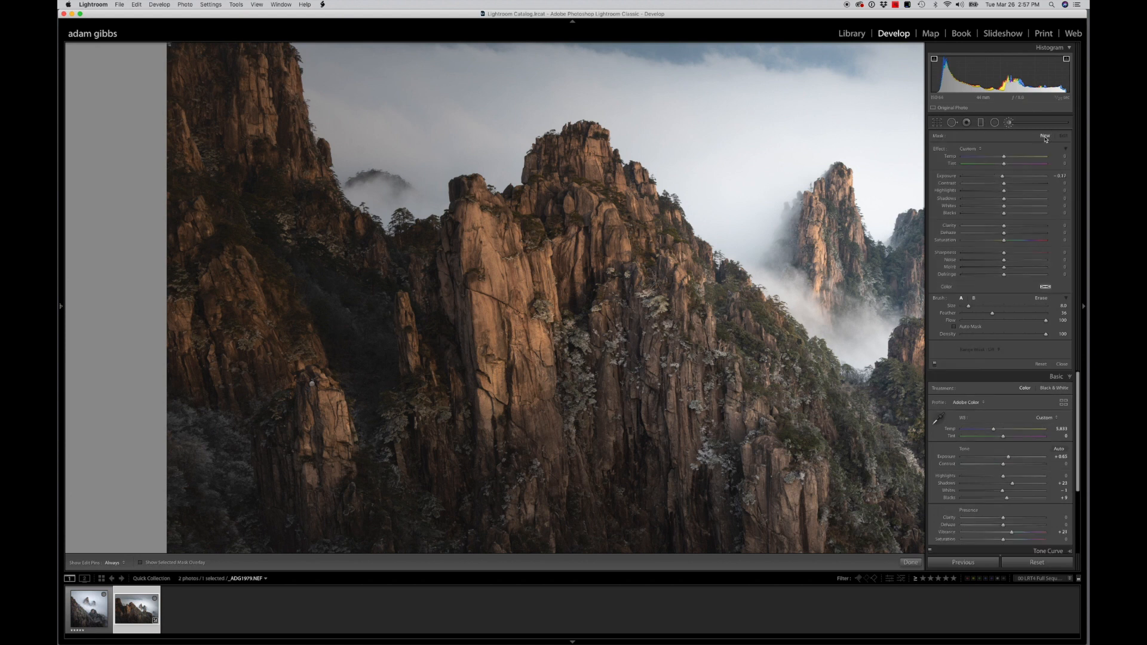
left_click(141, 562)
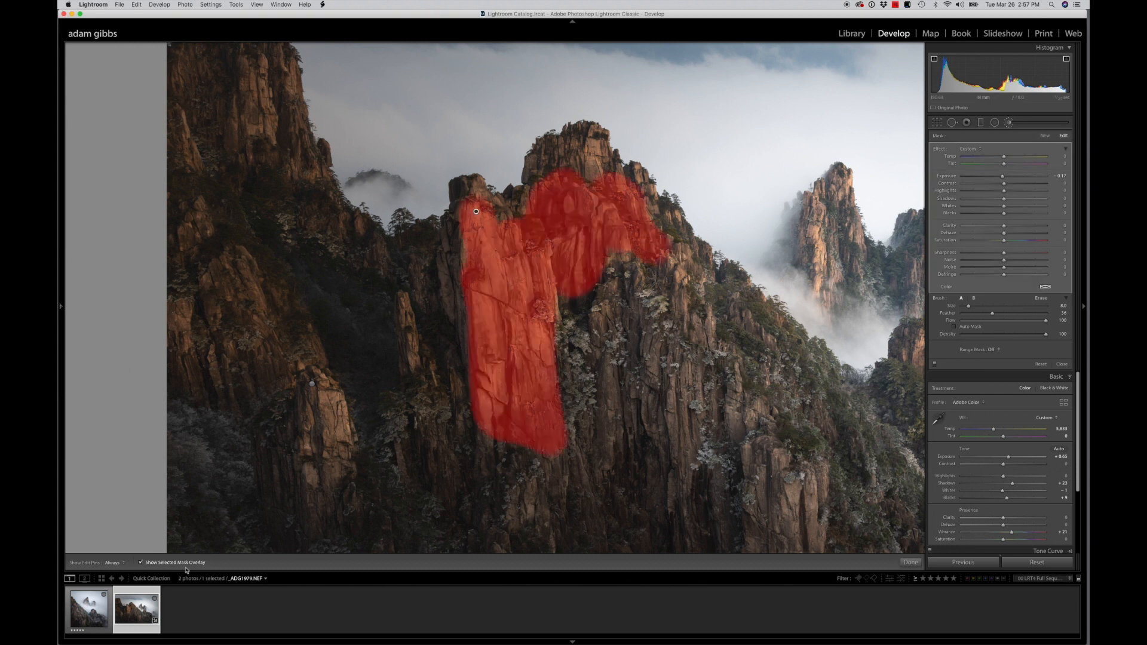
left_click(140, 563)
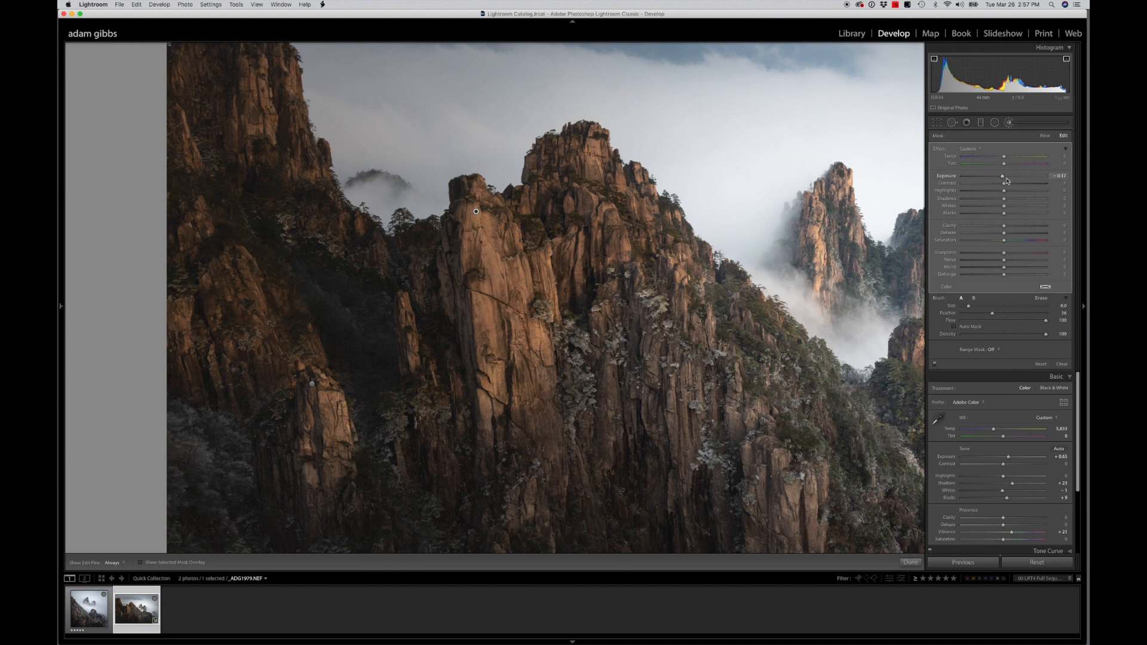
Set the central rock brush's Exposure to about 0.34, limit it with a Luminance range mask starting at about 38, and compare before and after
left_click_drag(1002, 177, 1009, 178)
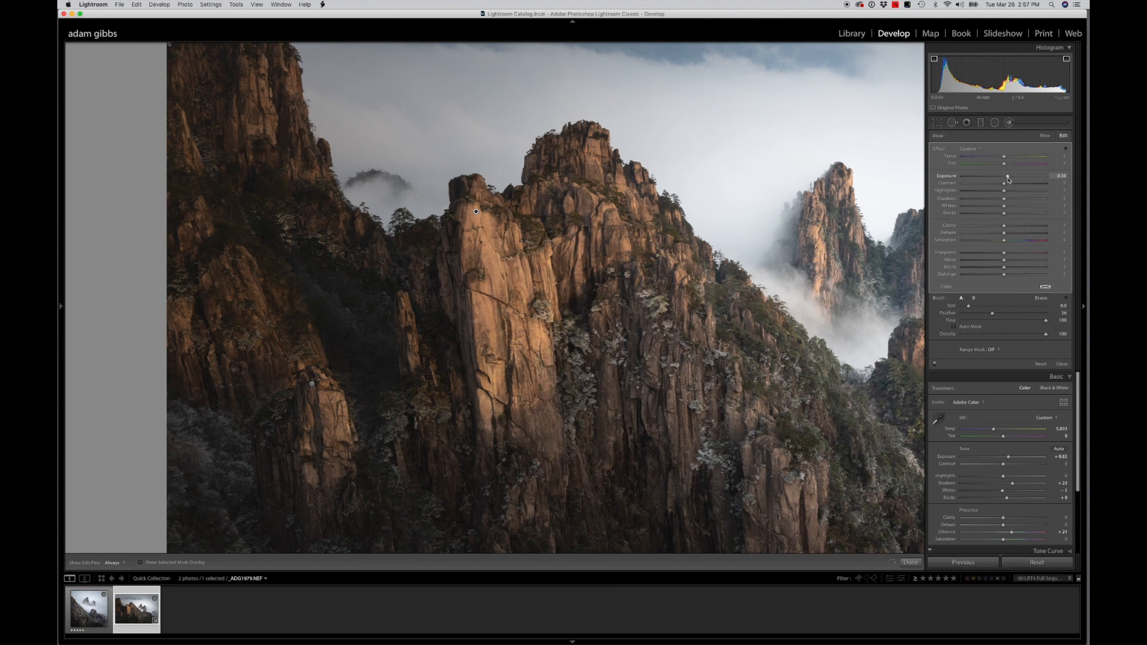
left_click(999, 352)
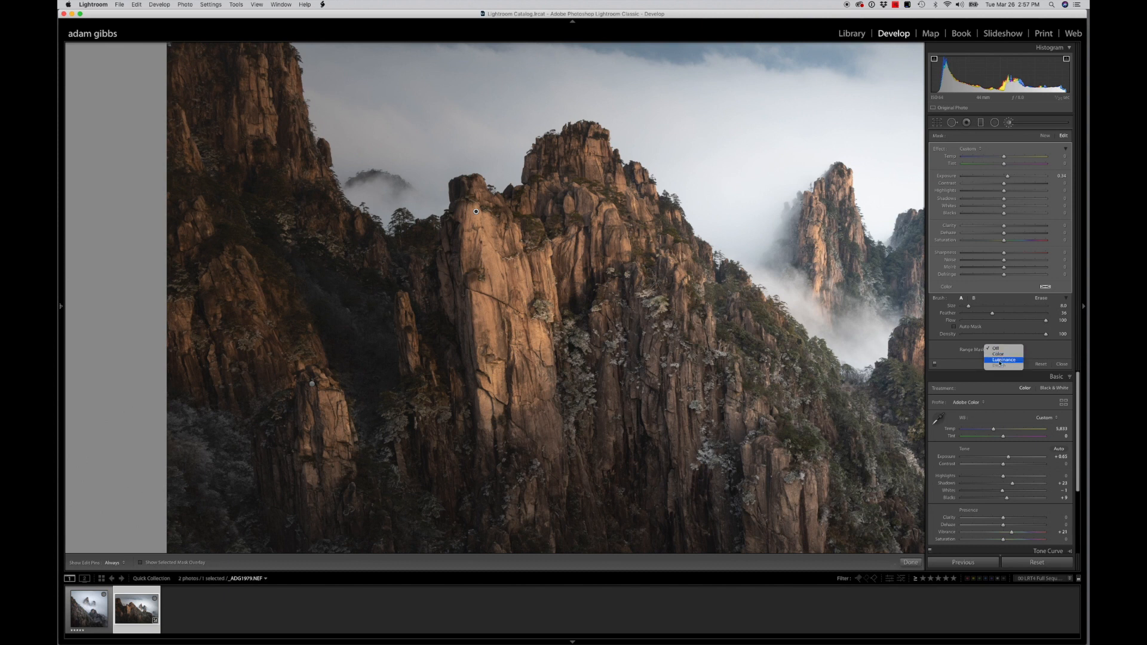
left_click(1001, 362)
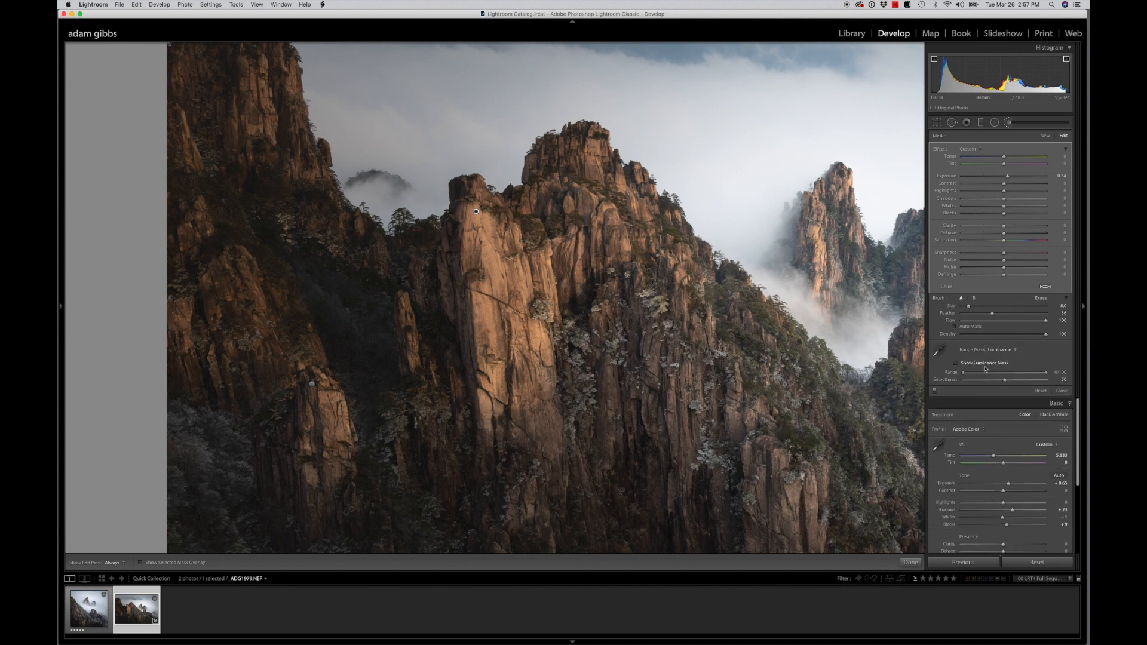
left_click_drag(965, 376, 995, 376)
left_click(935, 391)
left_click(935, 392)
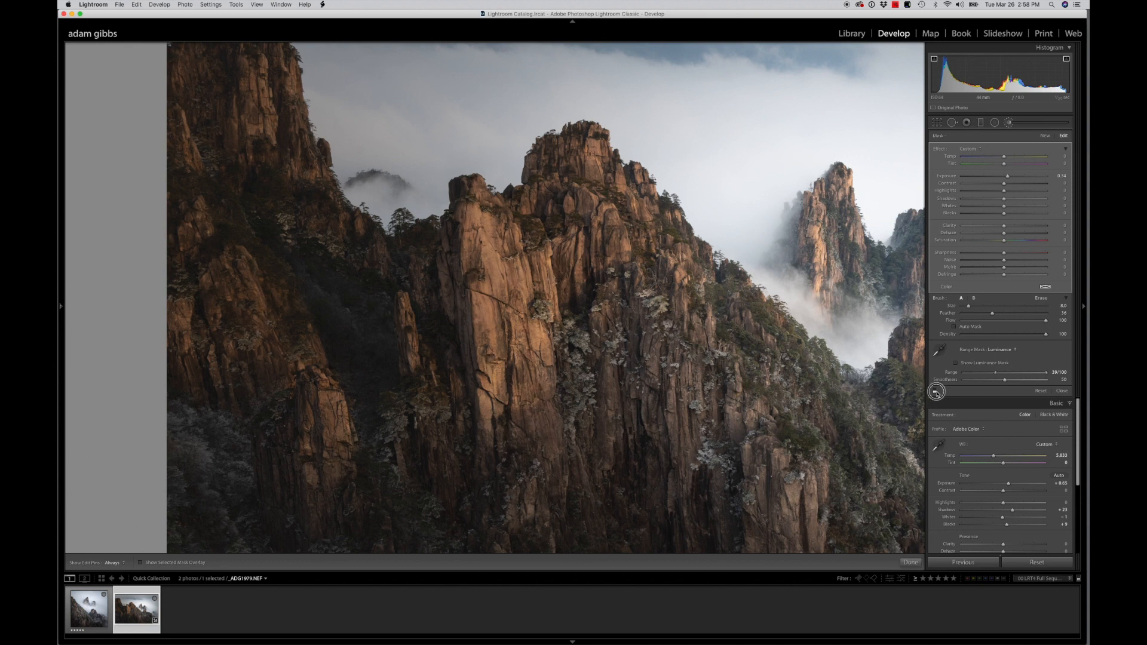
left_click(936, 392)
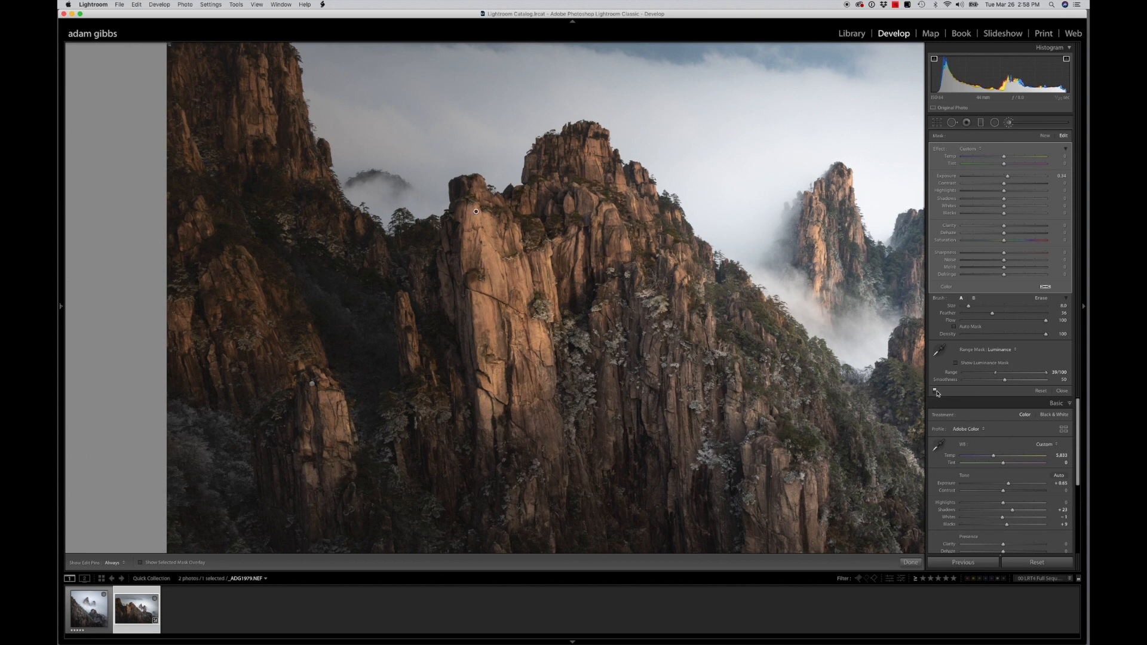
key("z")
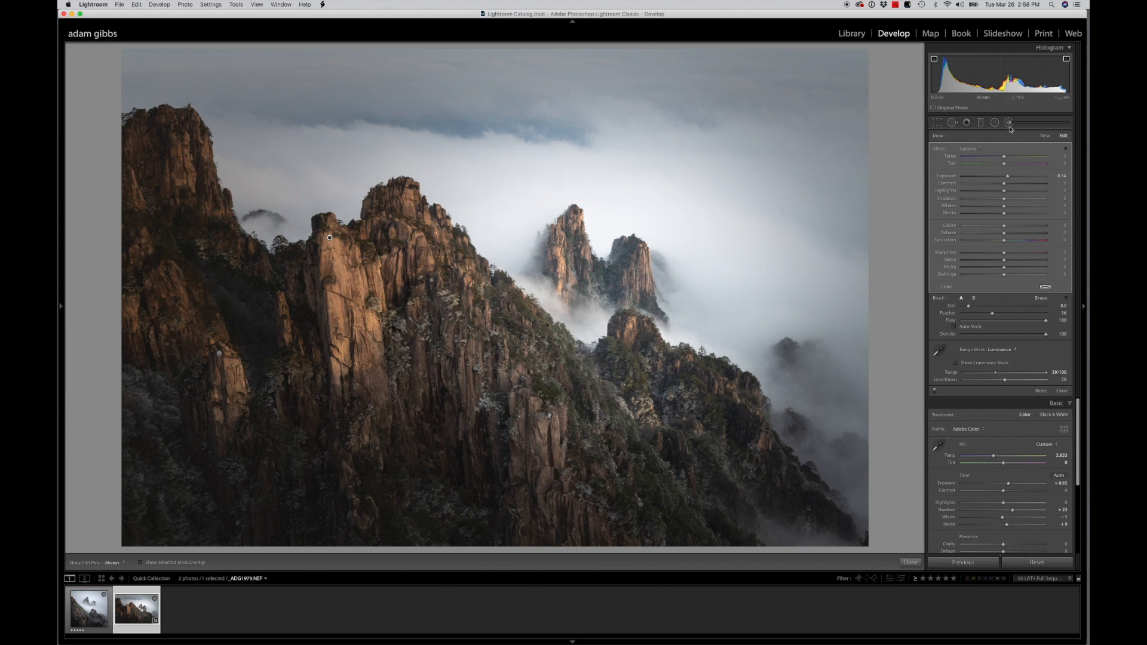
Paint a new brush with Feather 72 and Auto Mask over the tree-covered slope below the twin peaks
left_click(1045, 136)
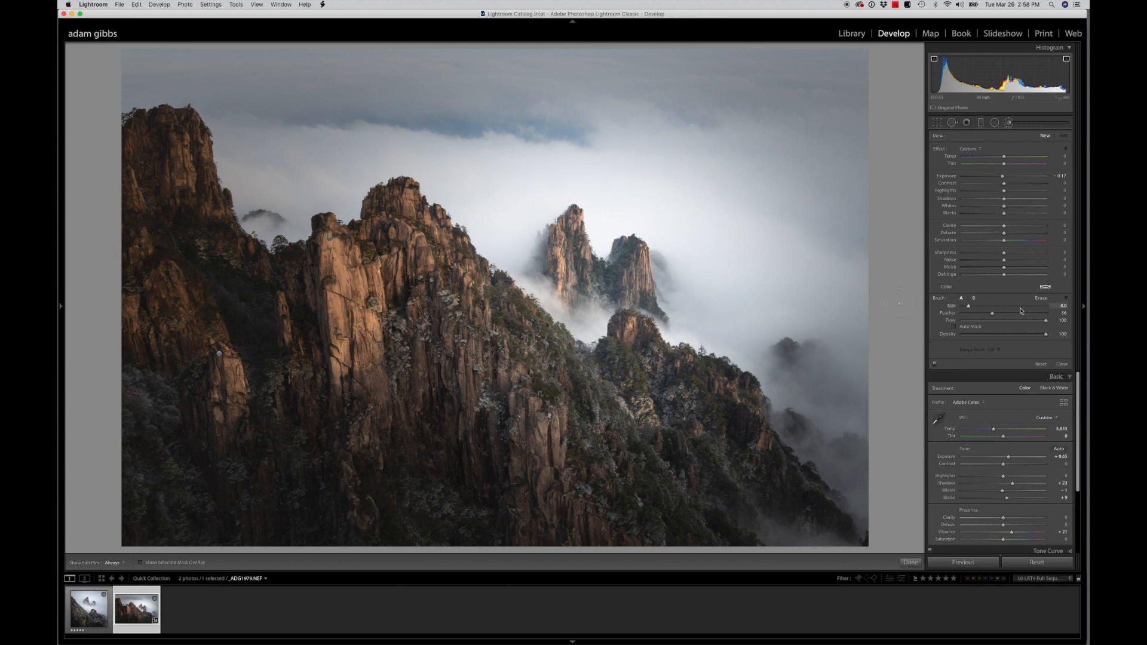
left_click_drag(992, 313, 1022, 314)
left_click(141, 562)
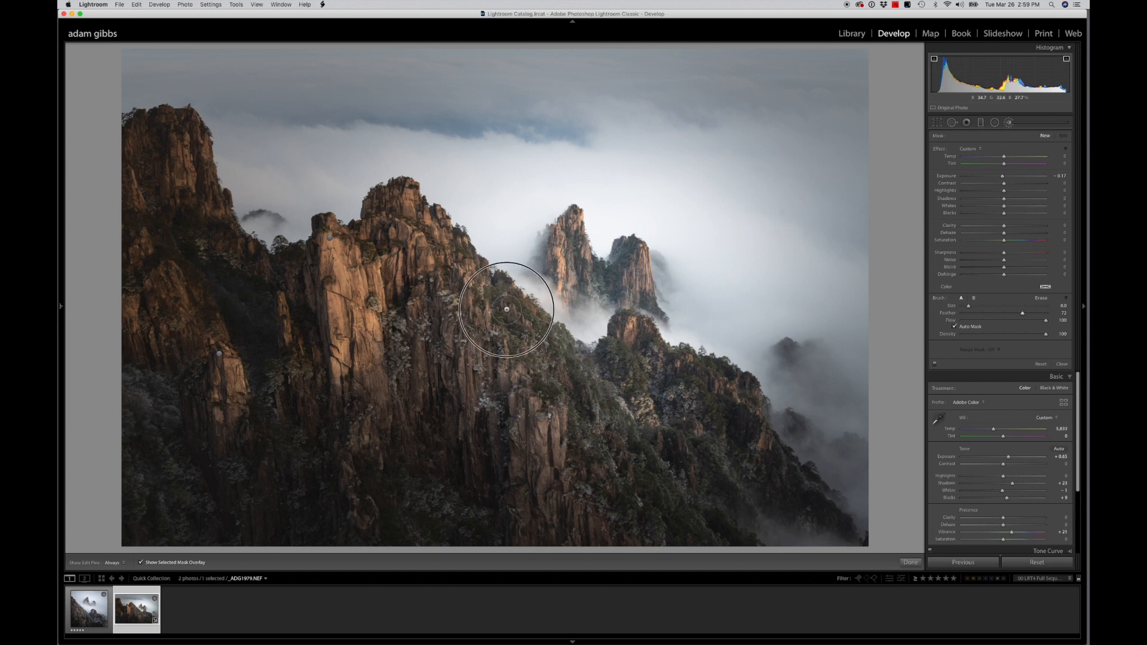
mouse_move(504, 331)
left_mouse_down()
mouse_move(580, 384)
mouse_move(538, 369)
mouse_move(550, 399)
mouse_move(580, 417)
mouse_move(608, 405)
mouse_move(614, 357)
mouse_move(617, 371)
mouse_move(645, 371)
mouse_move(614, 409)
mouse_move(546, 395)
mouse_move(497, 296)
mouse_move(513, 332)
left_mouse_up()
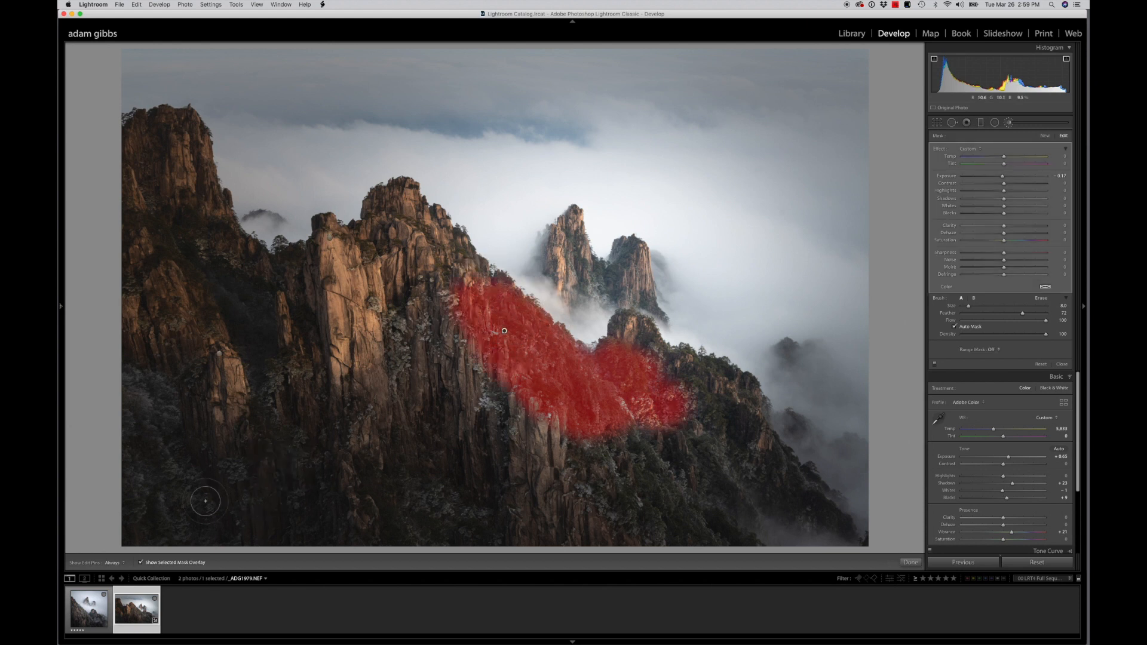
left_click(140, 562)
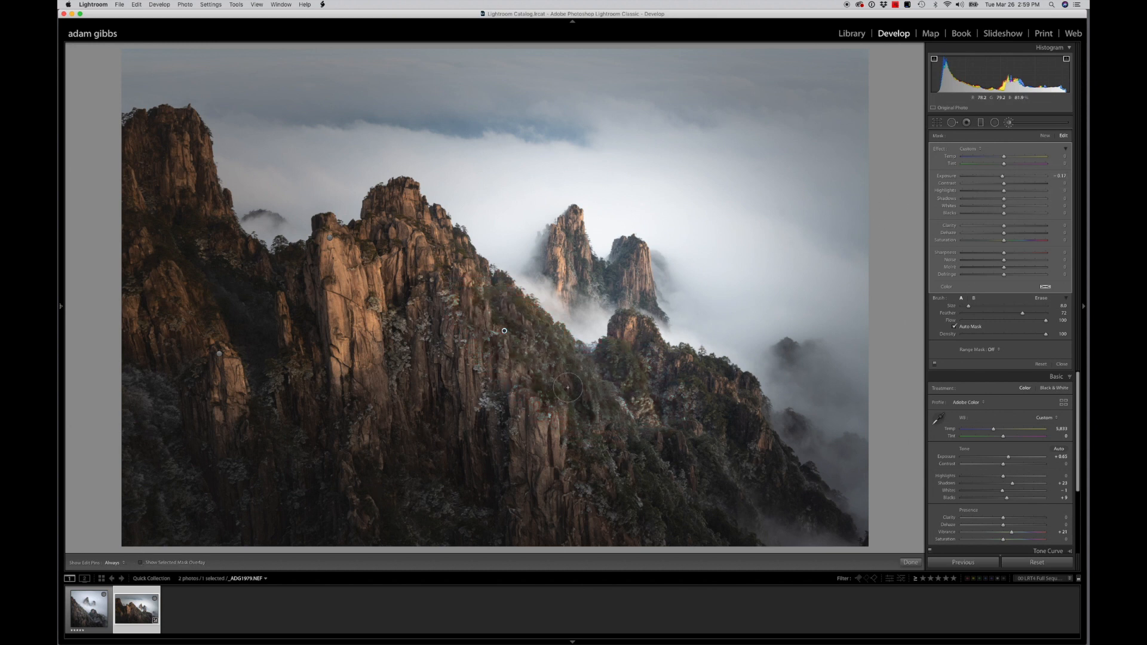
Darken the tree-covered slope's brush with Shadows about -12 and Exposure about -0.28, and compare before and after
left_click(1004, 200)
left_click_drag(1004, 201, 1000, 202)
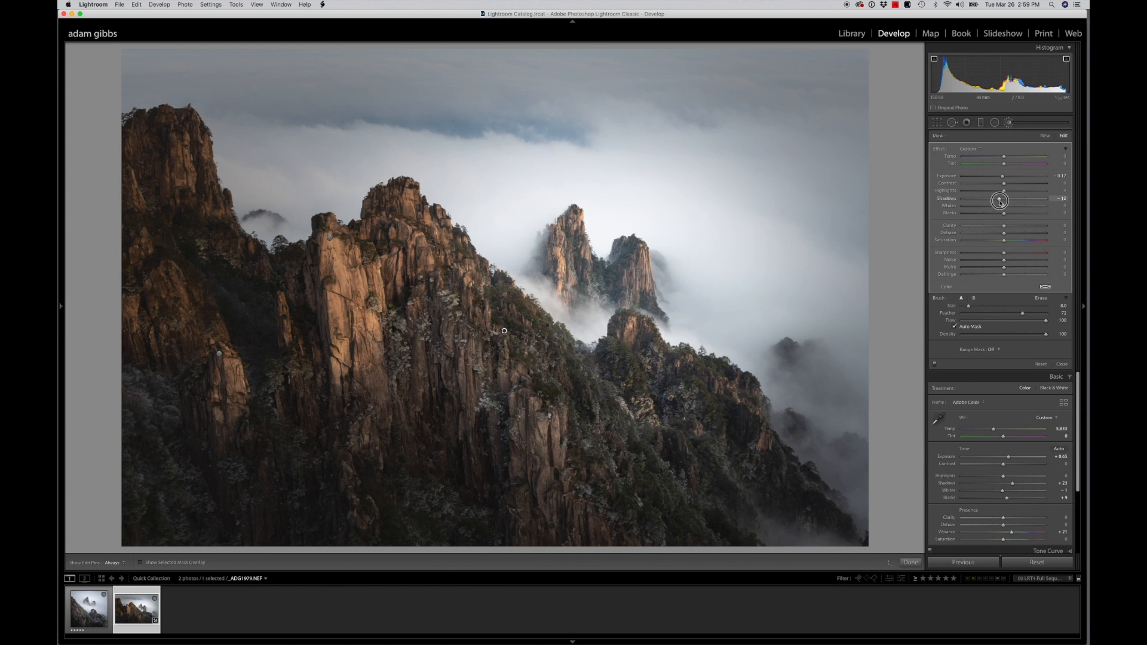
left_click_drag(1002, 177, 1001, 177)
left_click(935, 364)
left_click(934, 364)
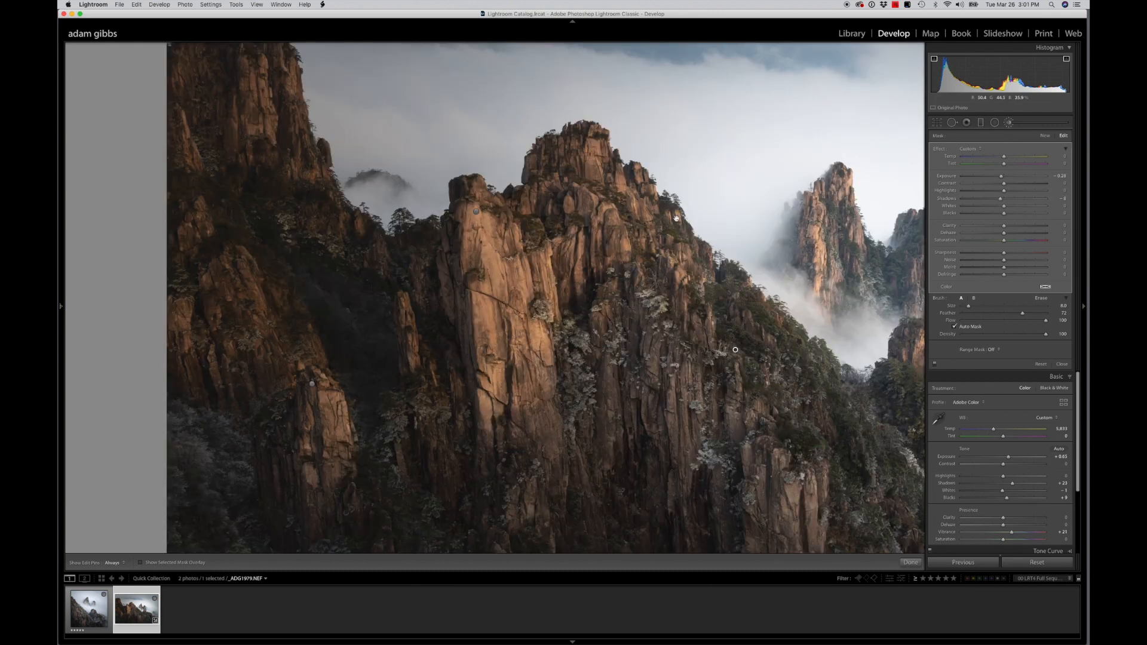
Paint a new Auto Mask brush with Feather 33 over both distant twin peaks and the saddle between them
left_click_drag(676, 218, 456, 232)
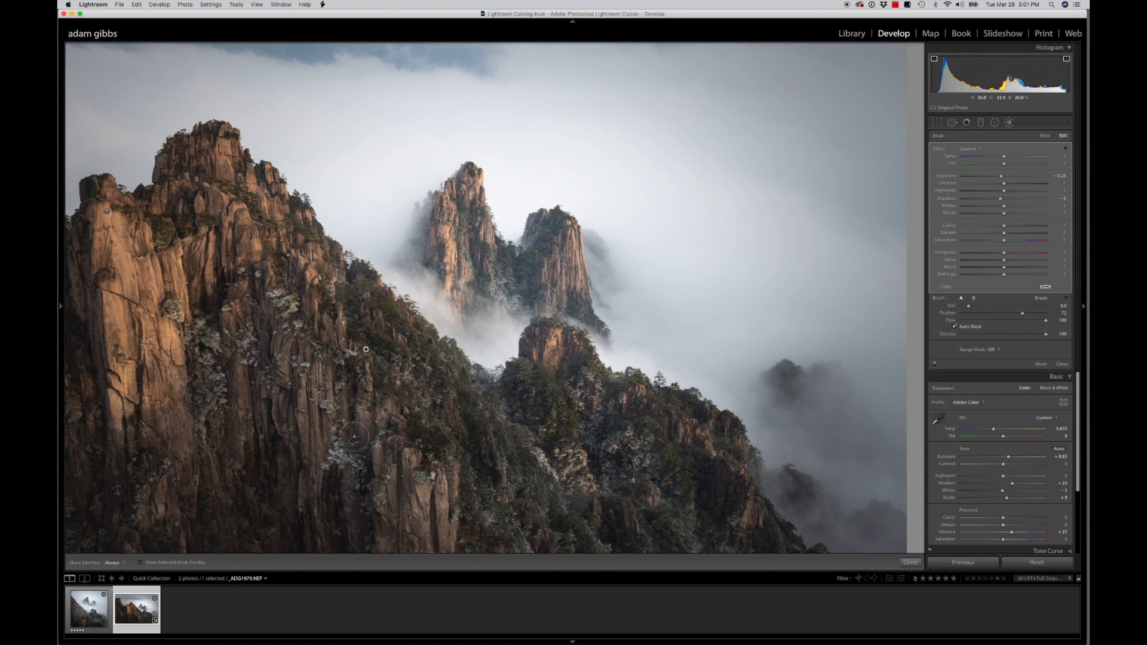
left_click(140, 562)
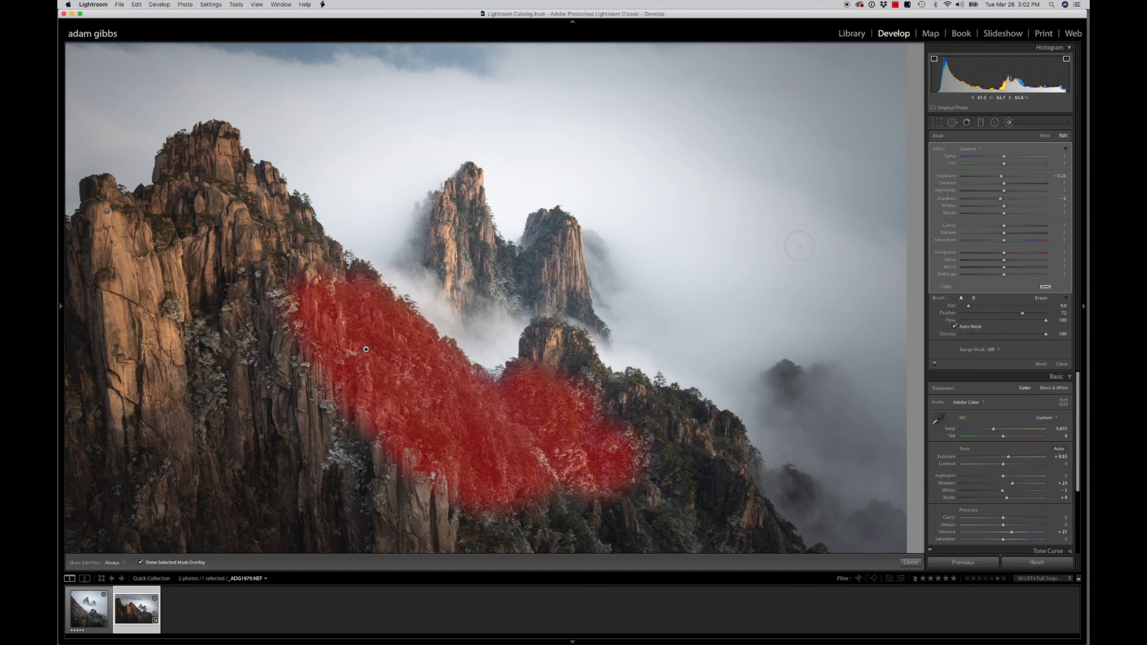
left_click(1044, 135)
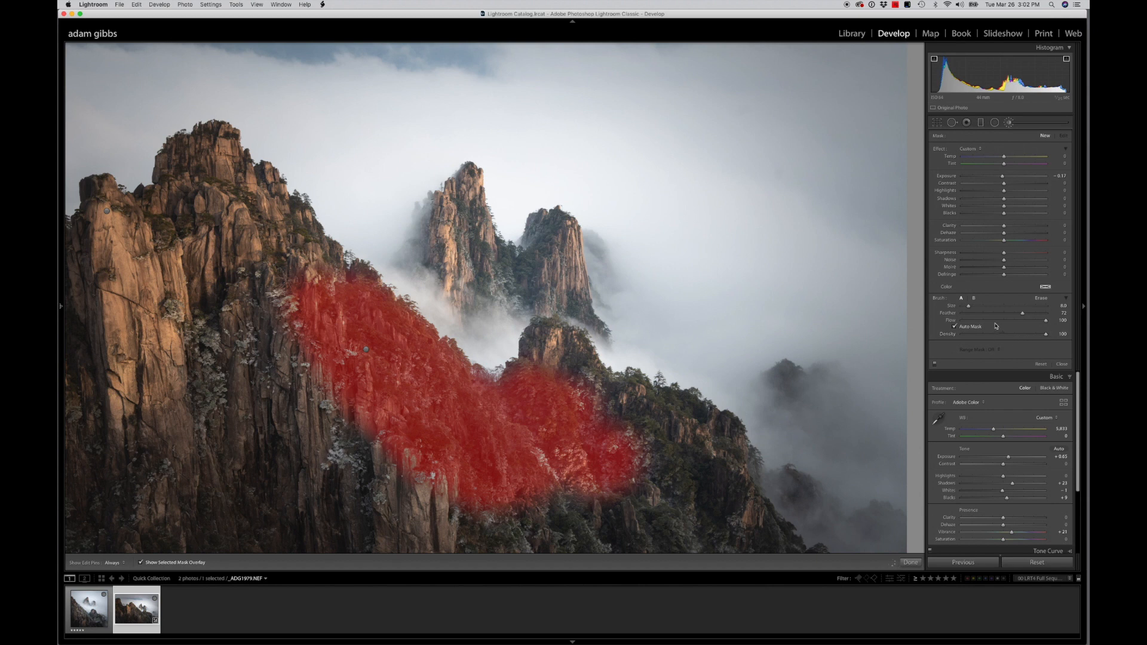
left_click_drag(1021, 314, 988, 313)
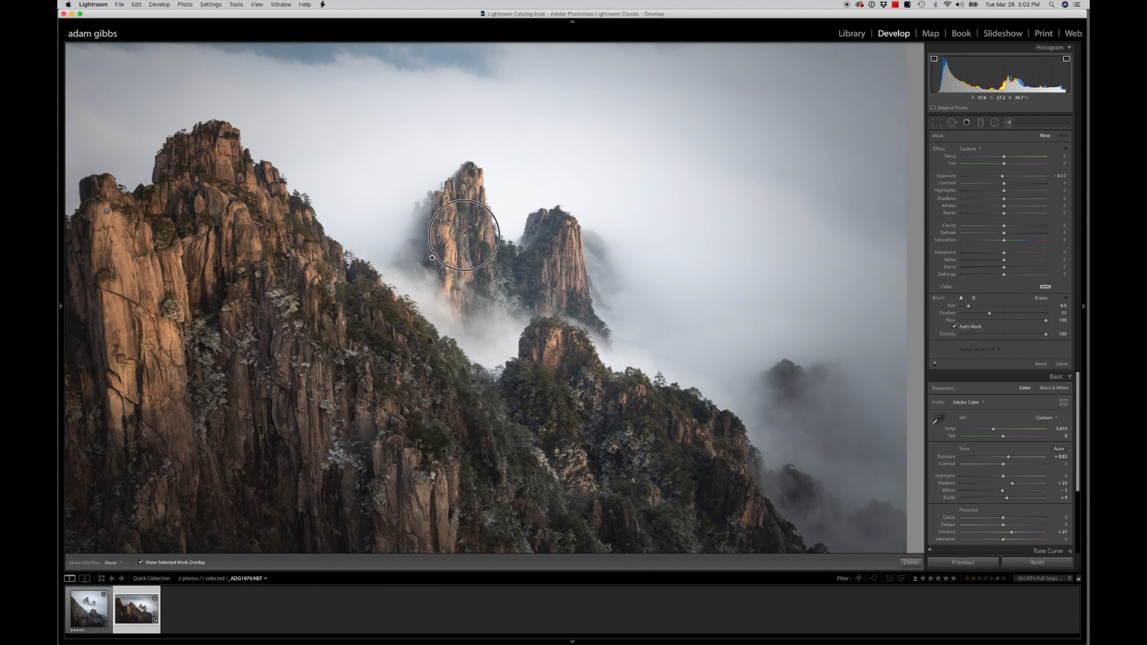
key("h")
mouse_move(463, 212)
left_mouse_down()
mouse_move(484, 250)
mouse_move(468, 304)
mouse_move(452, 254)
mouse_move(453, 271)
mouse_move(452, 244)
mouse_move(470, 273)
mouse_move(514, 284)
left_mouse_up()
key("h")
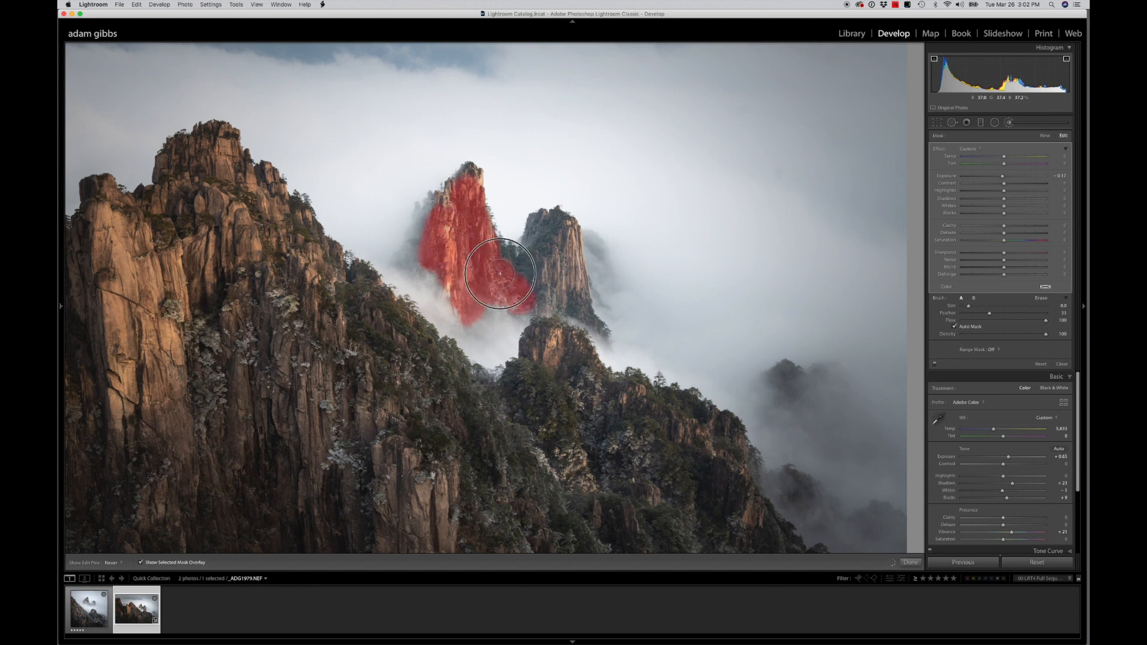
mouse_move(553, 251)
left_mouse_down()
mouse_move(563, 235)
mouse_move(553, 268)
mouse_move(563, 279)
mouse_move(568, 263)
mouse_move(549, 293)
mouse_move(563, 232)
mouse_move(558, 272)
mouse_move(474, 260)
mouse_move(435, 192)
mouse_move(447, 206)
mouse_move(468, 179)
mouse_move(434, 272)
mouse_move(410, 249)
left_mouse_up()
key("h")
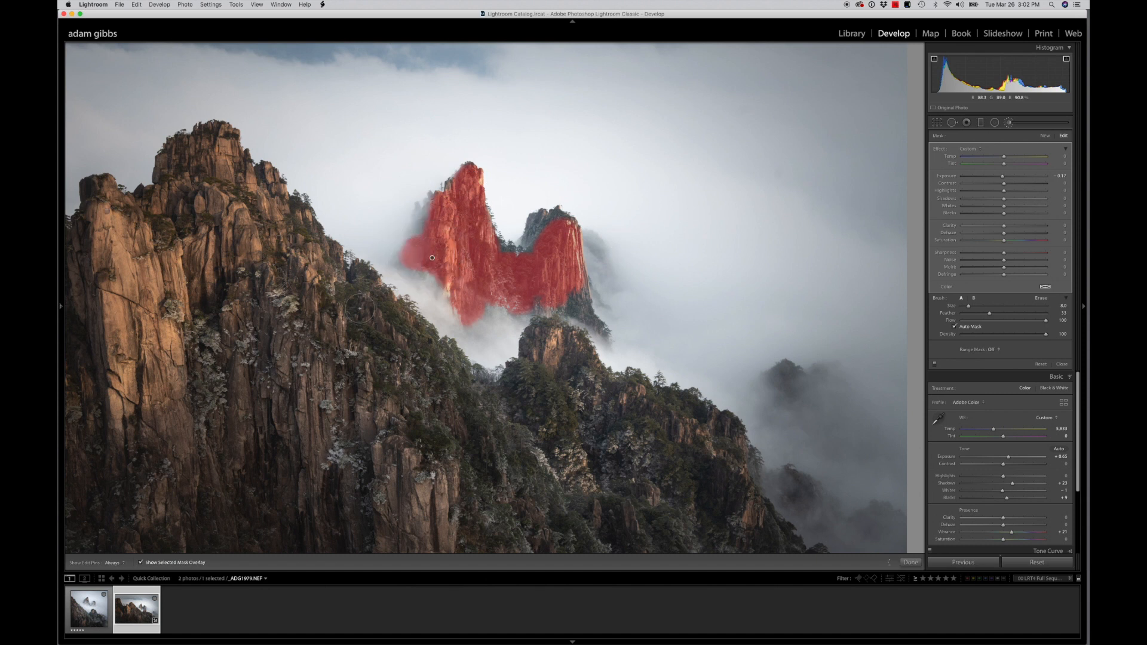
Hide the mask overlay and raise the twin peaks brush's Exposure to about 0.27
left_click(140, 562)
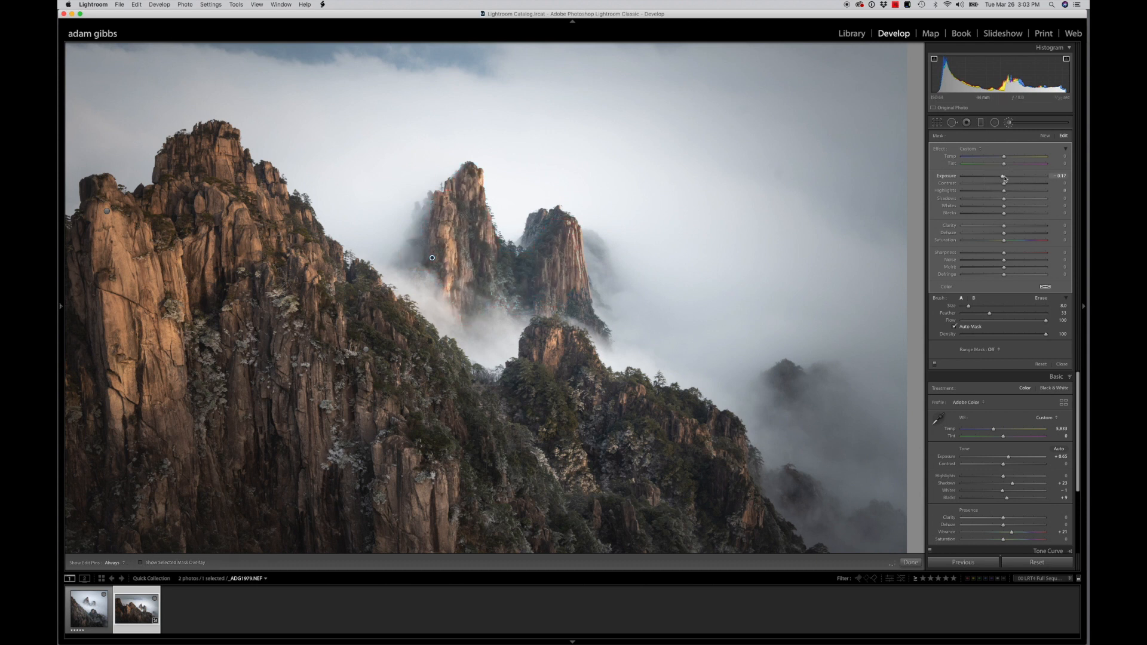
left_click_drag(1004, 179, 1007, 179)
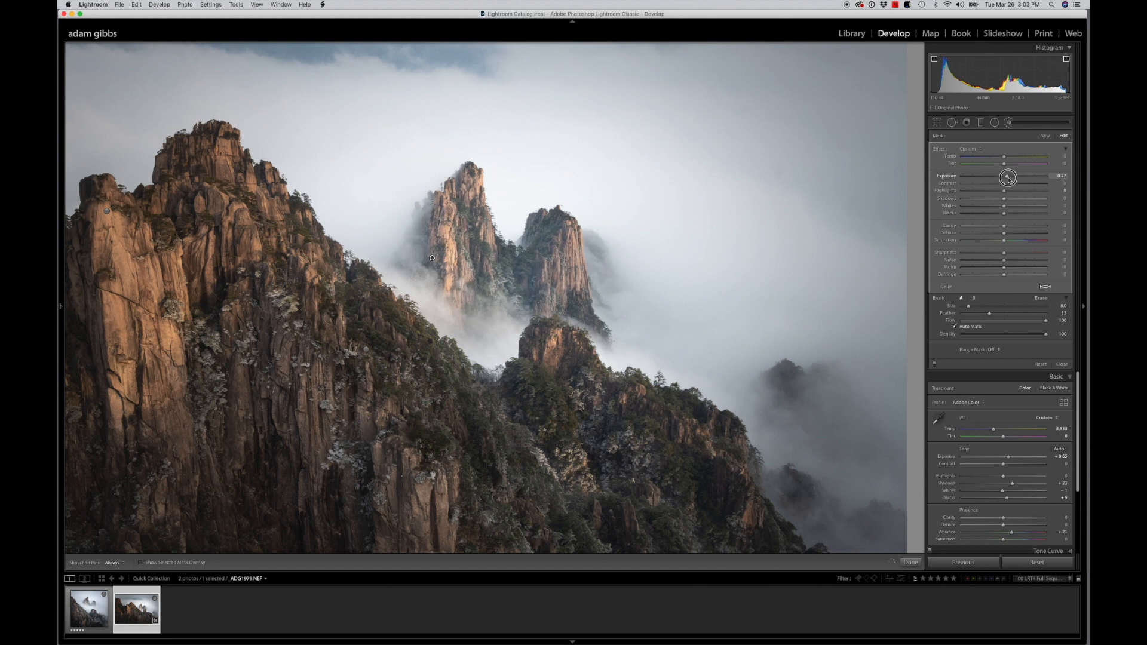
Raise the Whites of the twin peaks brush slightly and toggle the brush adjustments off and on to compare
left_click_drag(1007, 178, 1008, 178)
left_click_drag(1004, 206, 1010, 207)
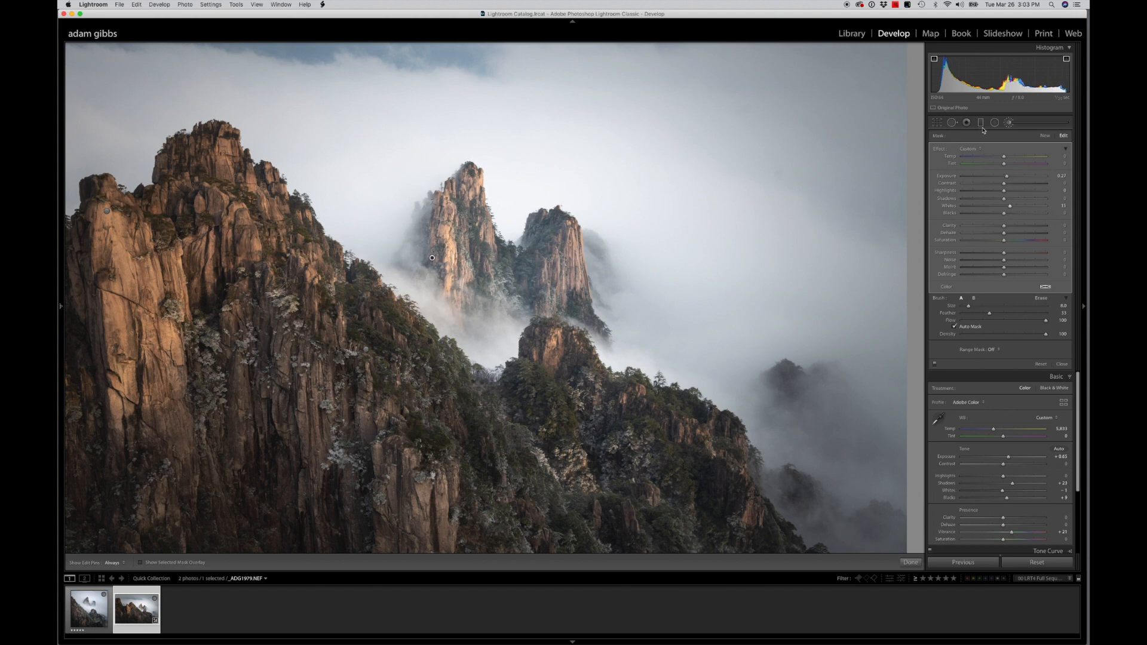
left_click(935, 365)
left_click(935, 365)
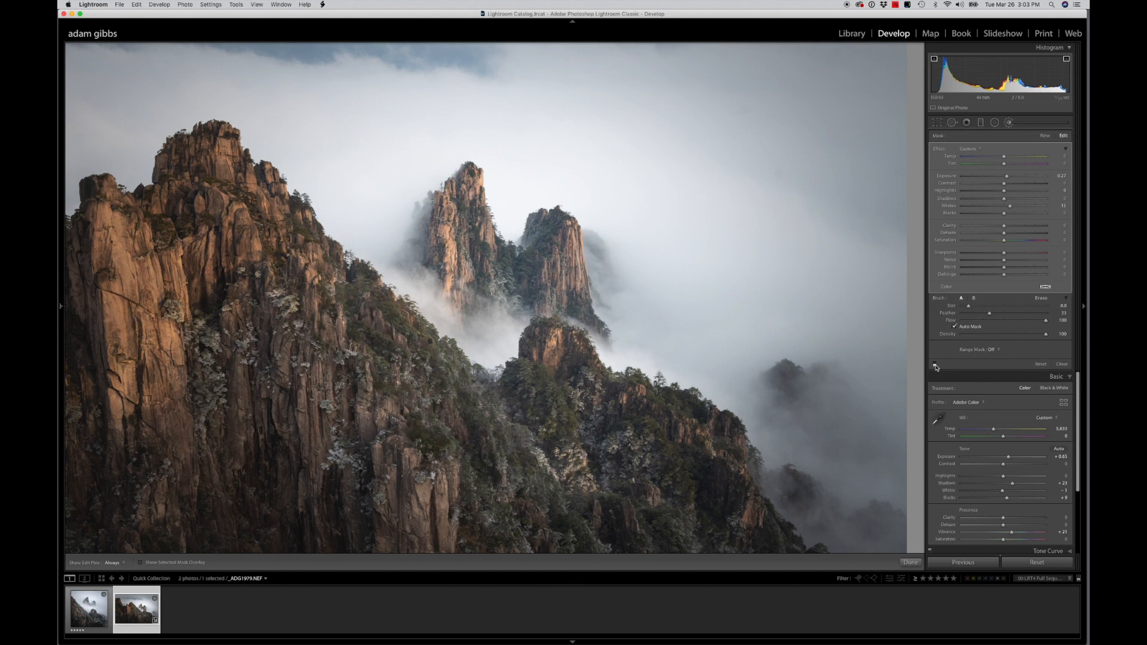
left_click(934, 365)
left_click(935, 365)
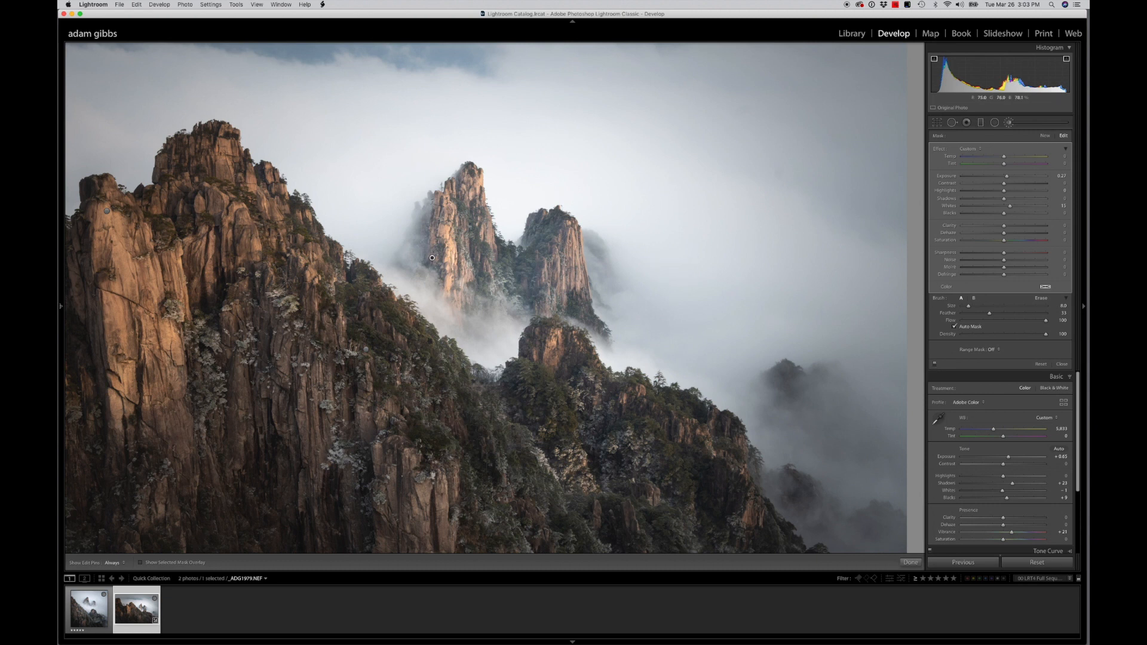
Return to the whole-photo view and set the photo's overall Saturation to +10
key("z")
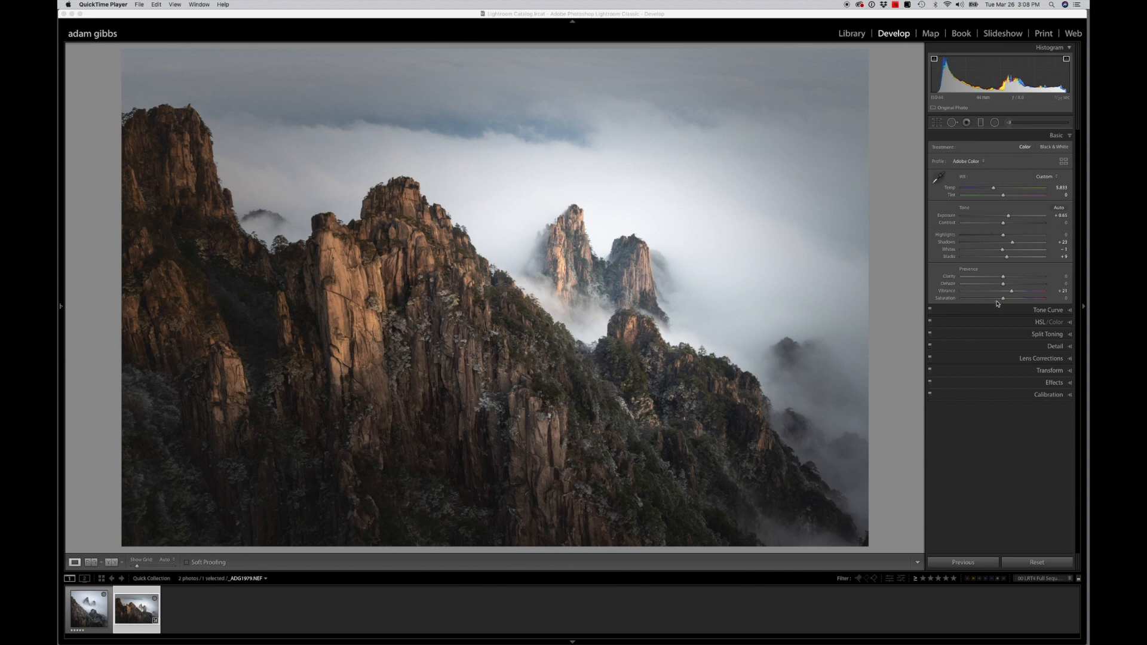
left_click_drag(1003, 298, 1008, 299)
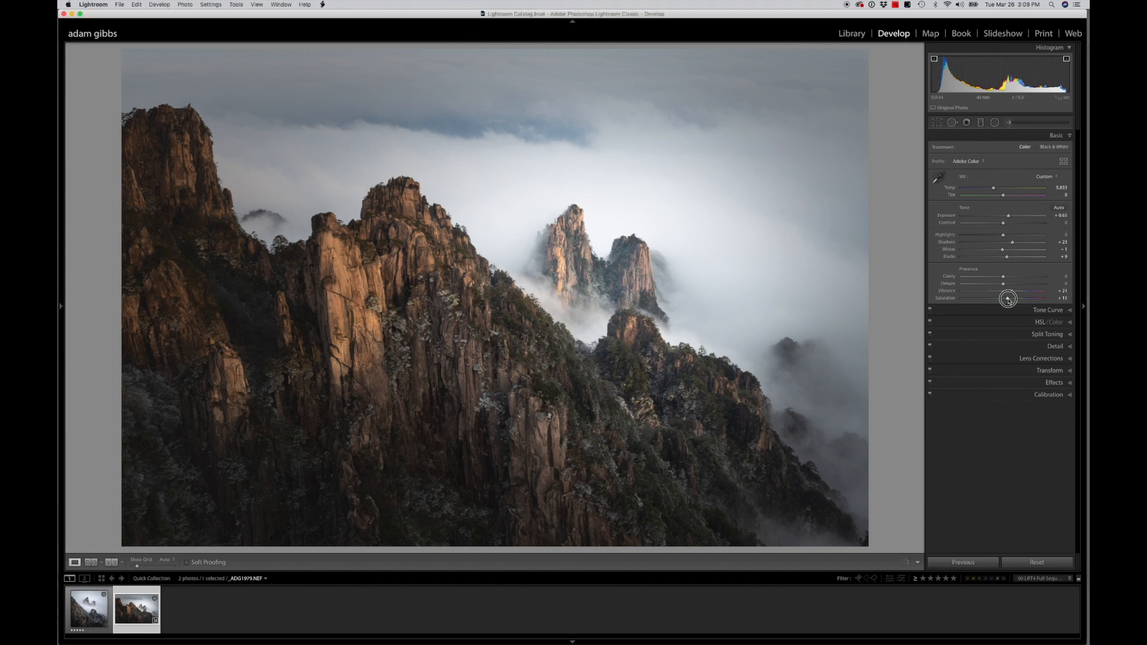
left_click_drag(1008, 300, 1007, 299)
Crop the photo with the aspect ratio unlocked, trimming all four edges into a slightly wider frame, and preview it full screen
key("r")
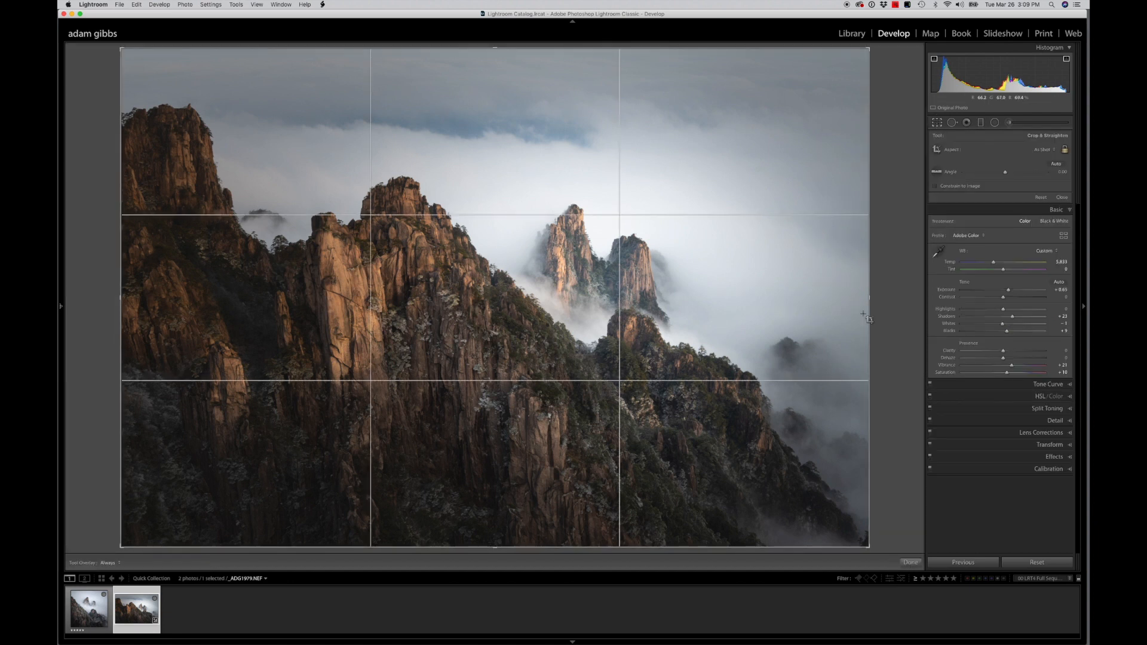
left_click_drag(869, 301, 863, 301)
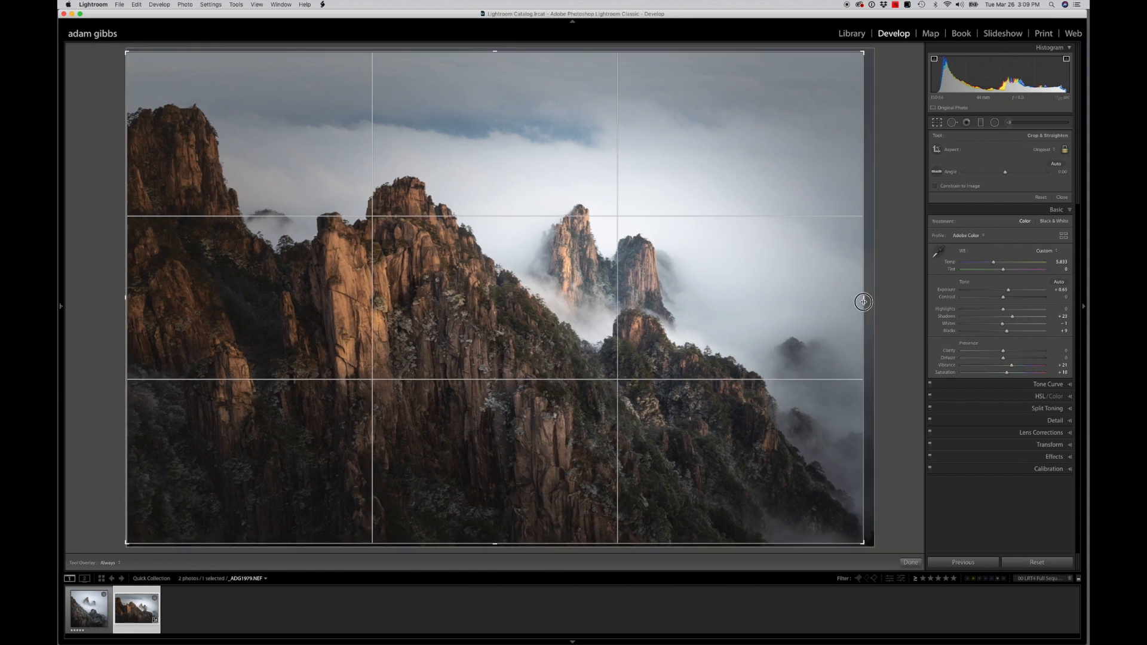
left_click(1064, 149)
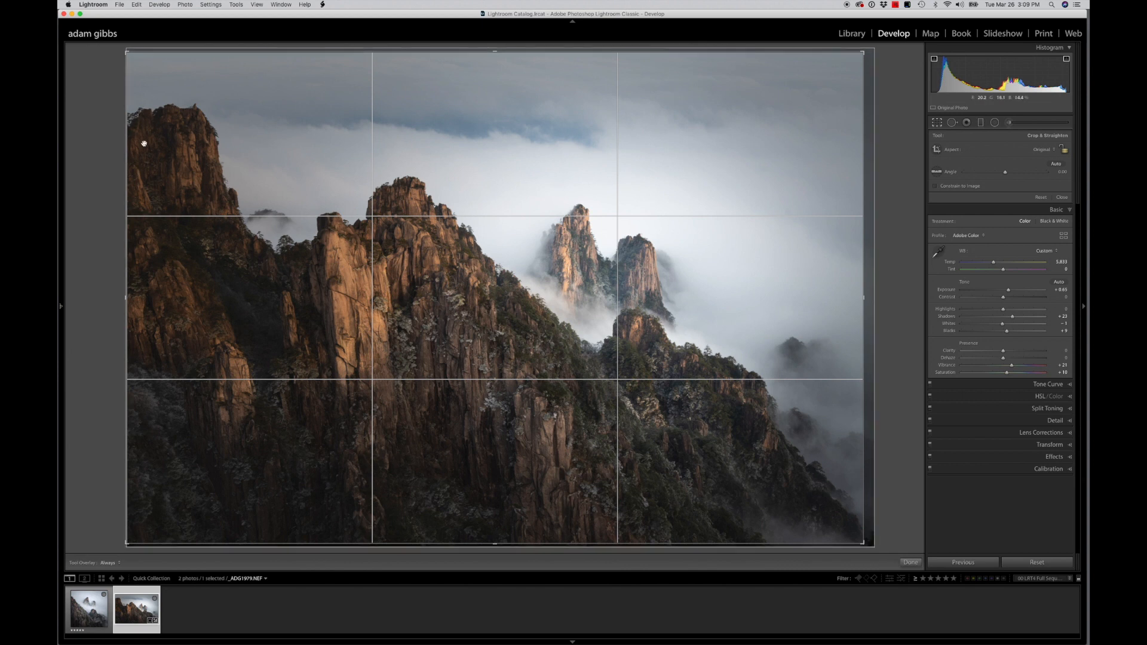
left_click_drag(129, 298, 133, 299)
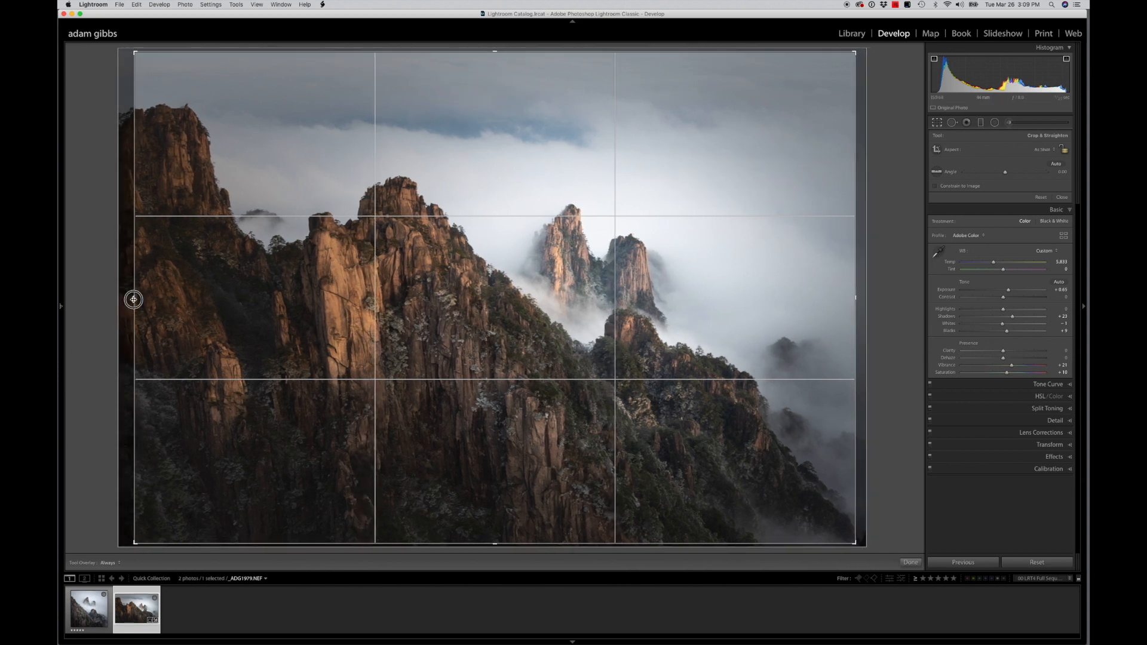
left_click_drag(489, 52, 491, 68)
mouse_move(494, 530)
left_mouse_down()
mouse_move(491, 499)
mouse_move(493, 509)
left_mouse_up()
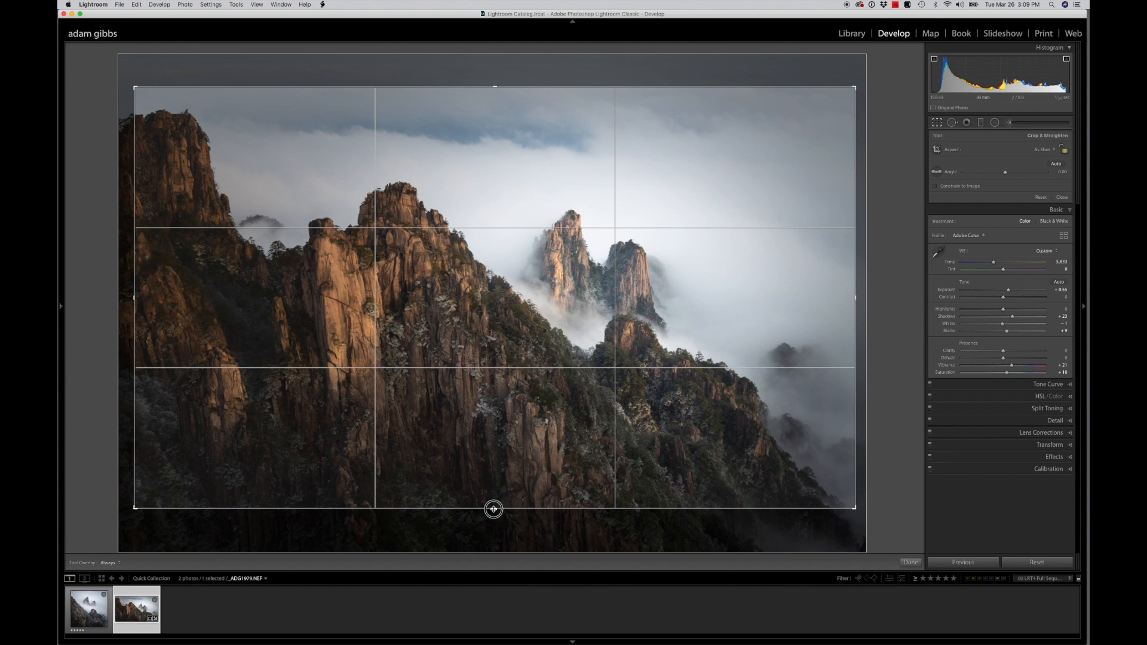
left_click_drag(493, 509, 494, 510)
left_click_drag(493, 87, 494, 87)
key("Return")
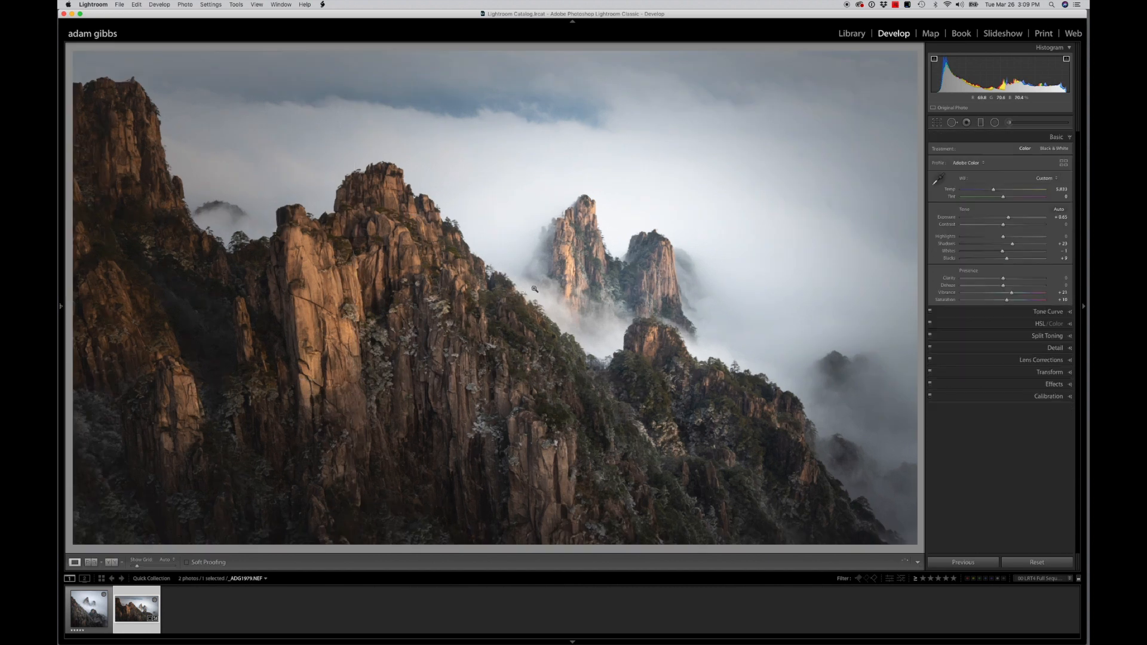
key("f")
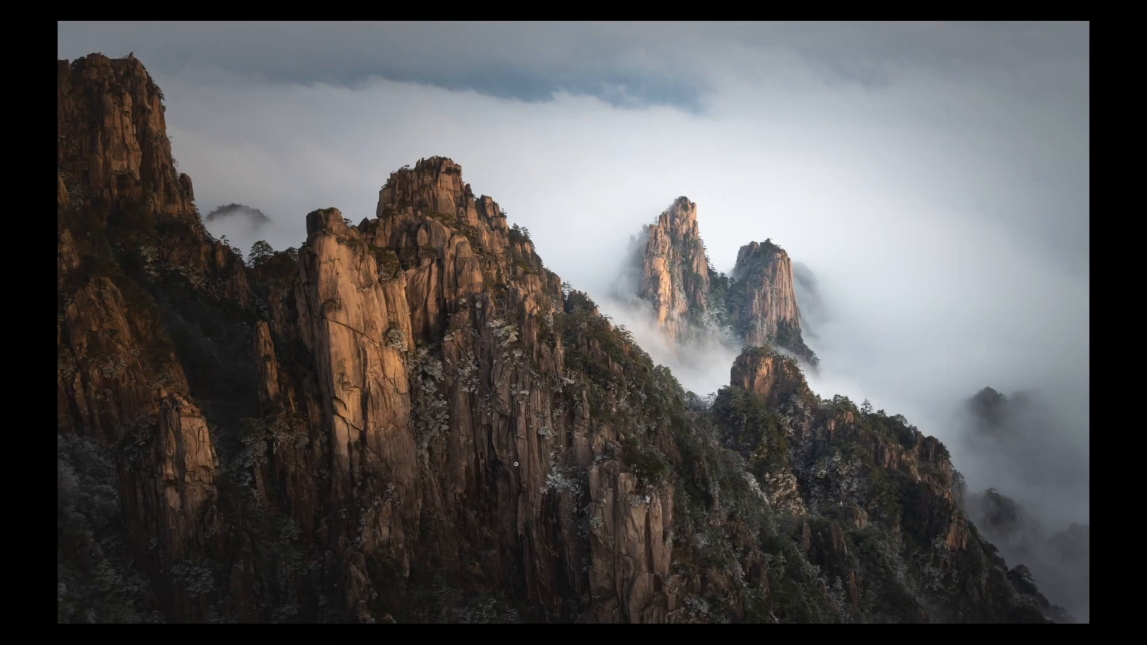